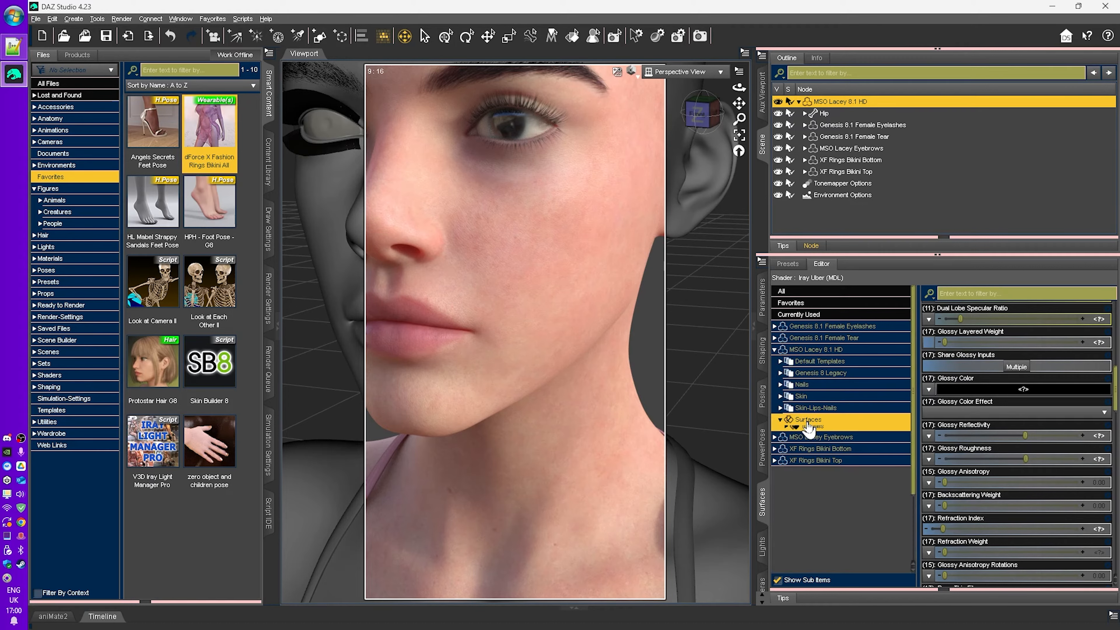
Examine the Body surface's base colour and translucency settings on MSO Lacey 8.1 HD and compare them with the rendered face and upper body.
double_click(807, 420)
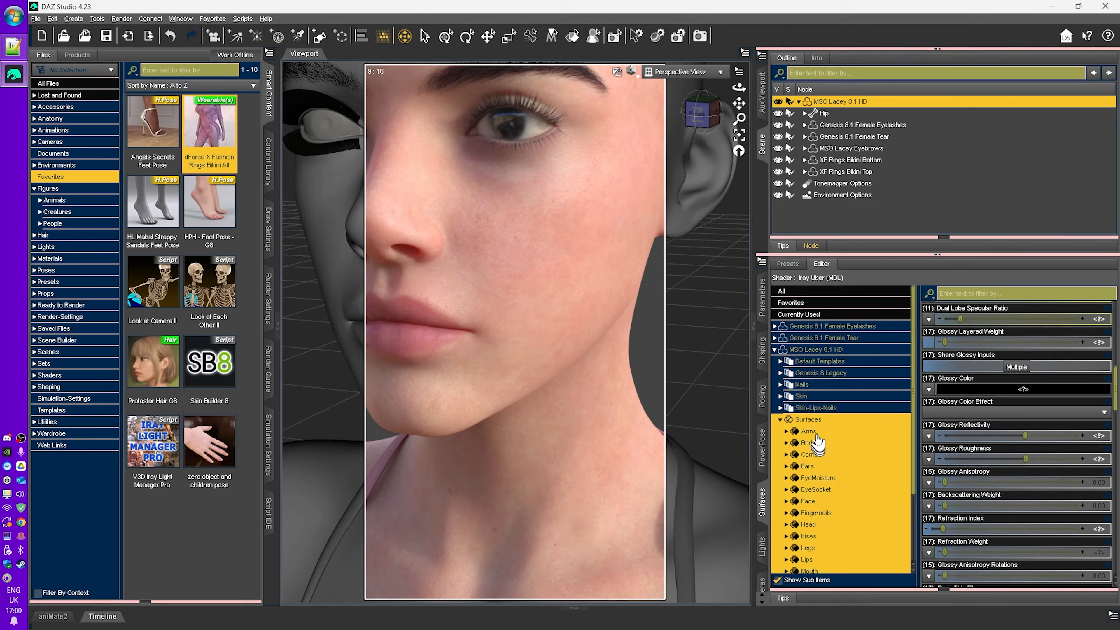
click(809, 443)
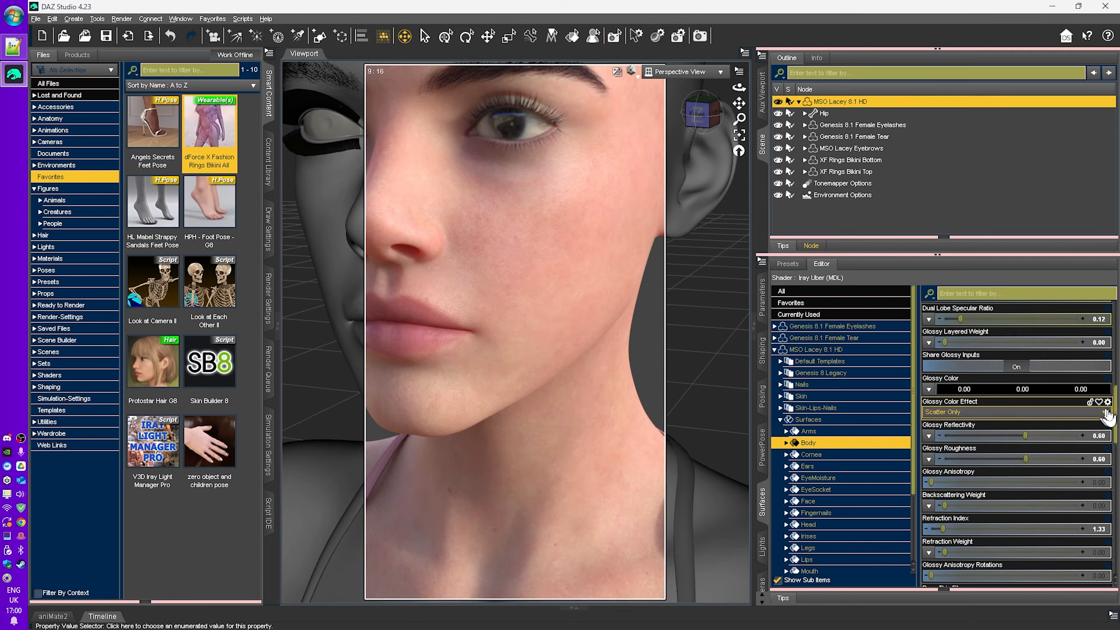
drag(1115, 410, 1117, 340)
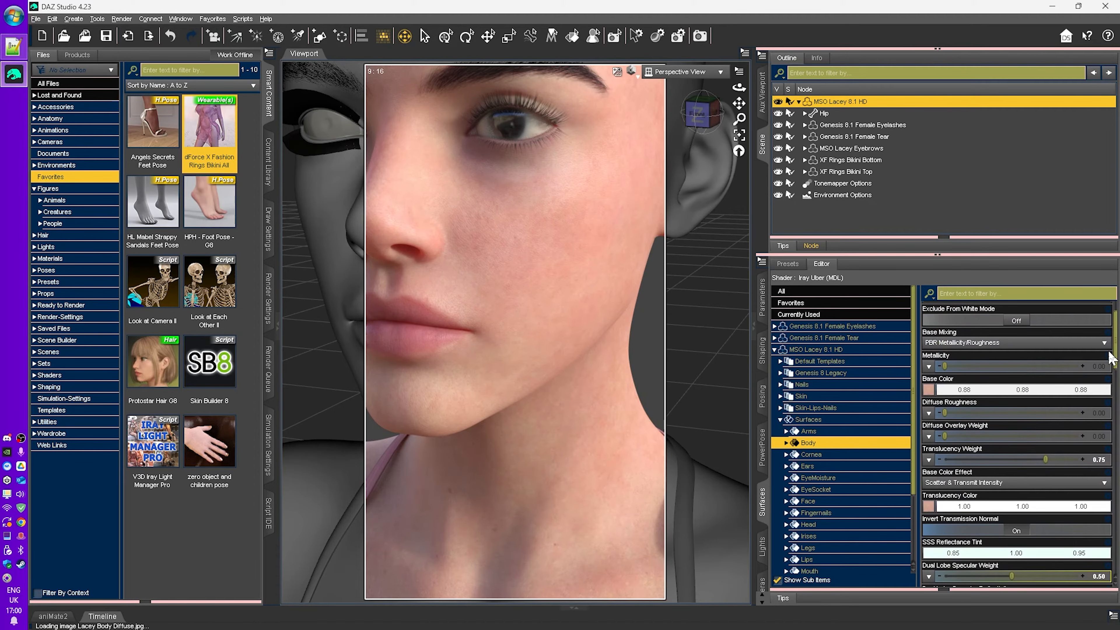
mouse_move(924, 397)
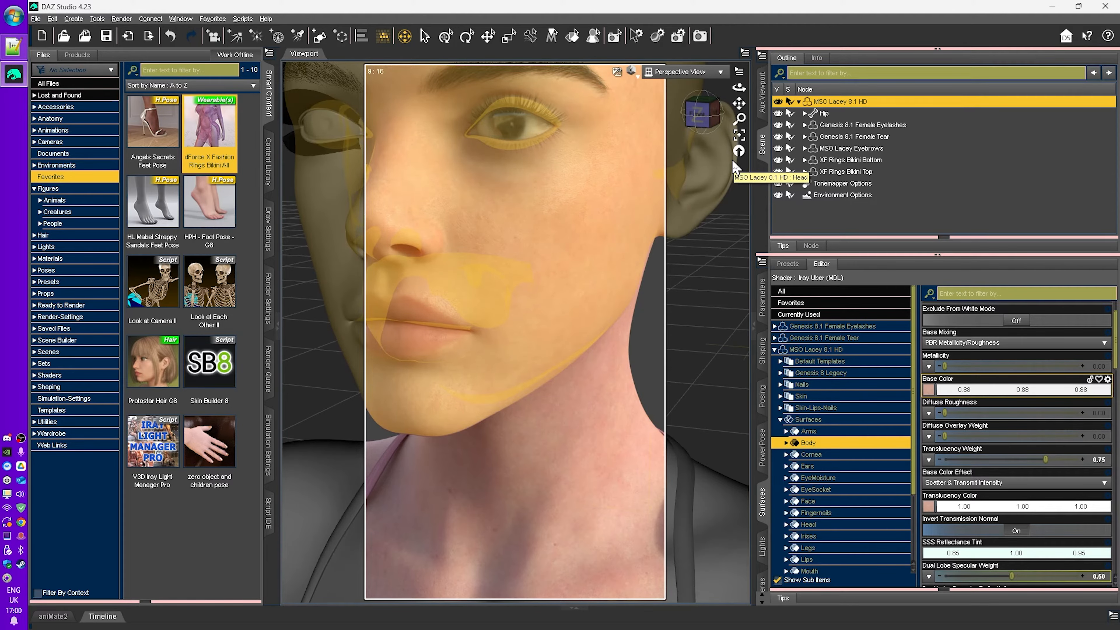
drag(739, 104, 833, 228)
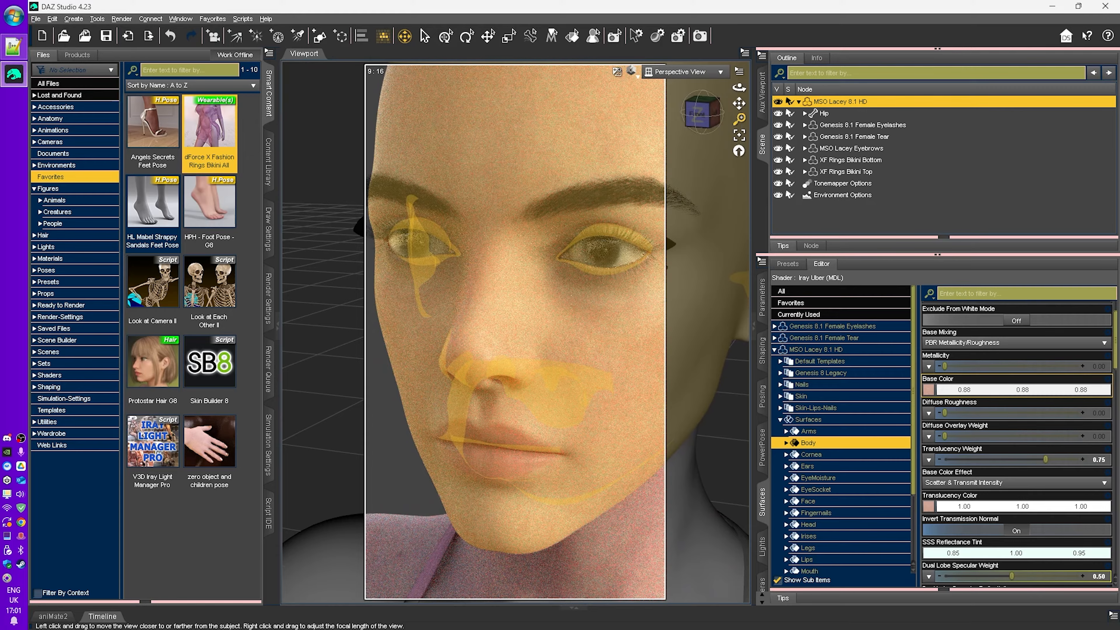
drag(739, 118, 714, 173)
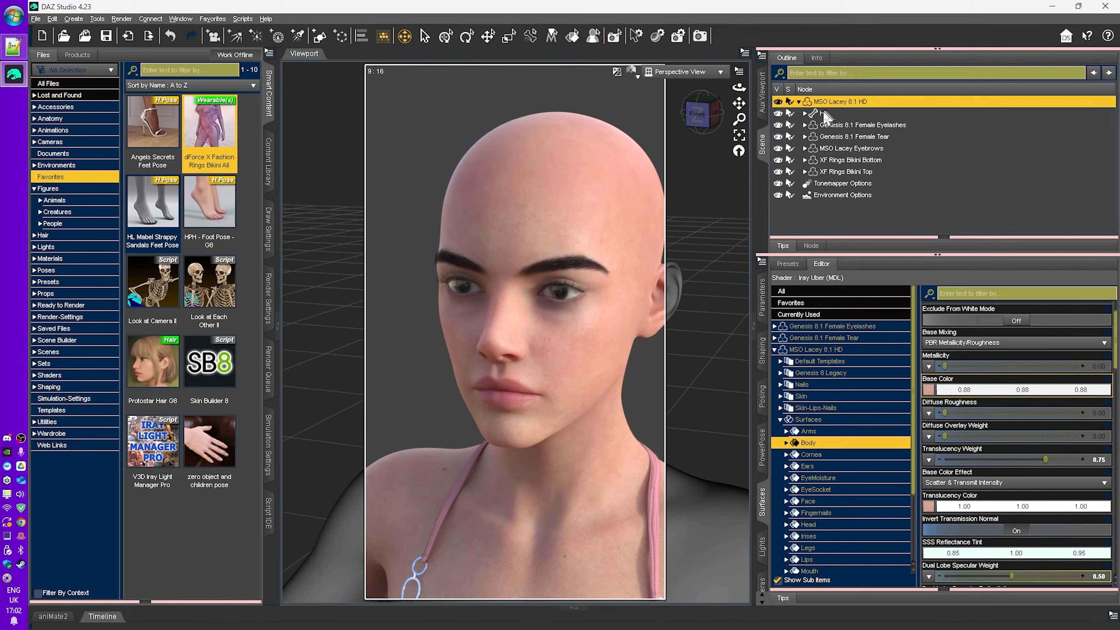
Delete the whole MSO Lacey 8.1 HD figure from the scene.
click(825, 112)
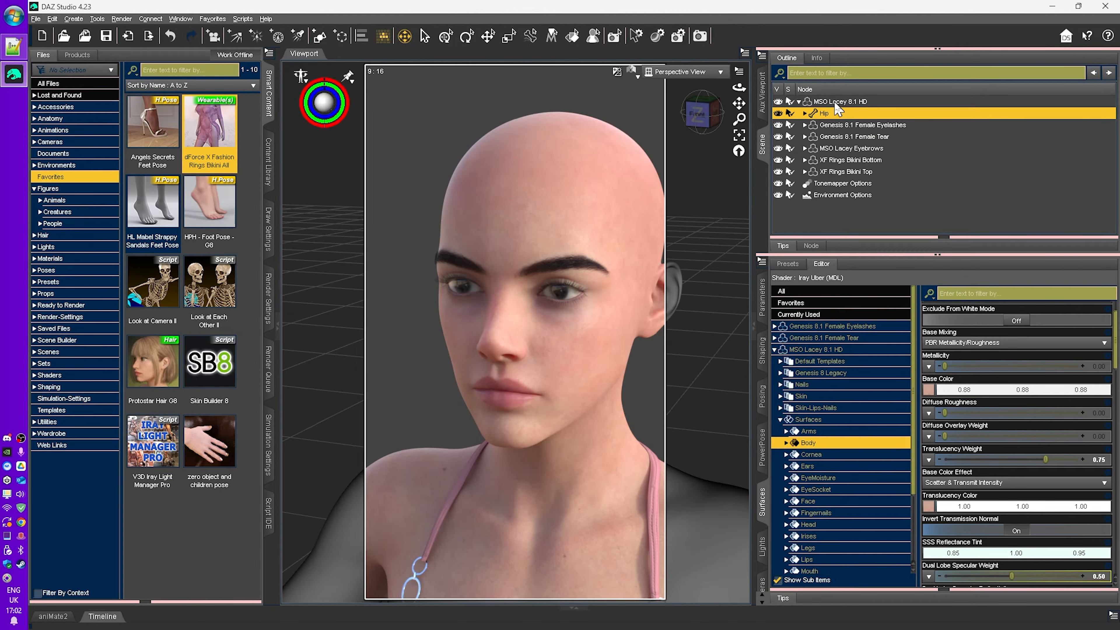
click(831, 101)
key(Delete)
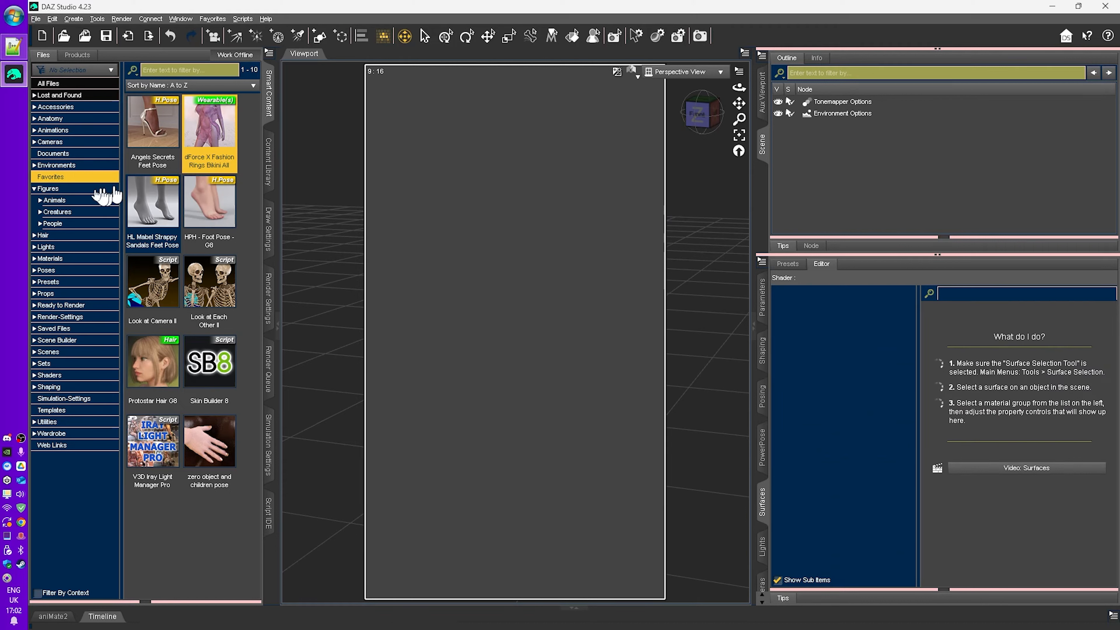
Load the Genesis 8 Basic Female figure from the Figures category into the scene.
click(58, 189)
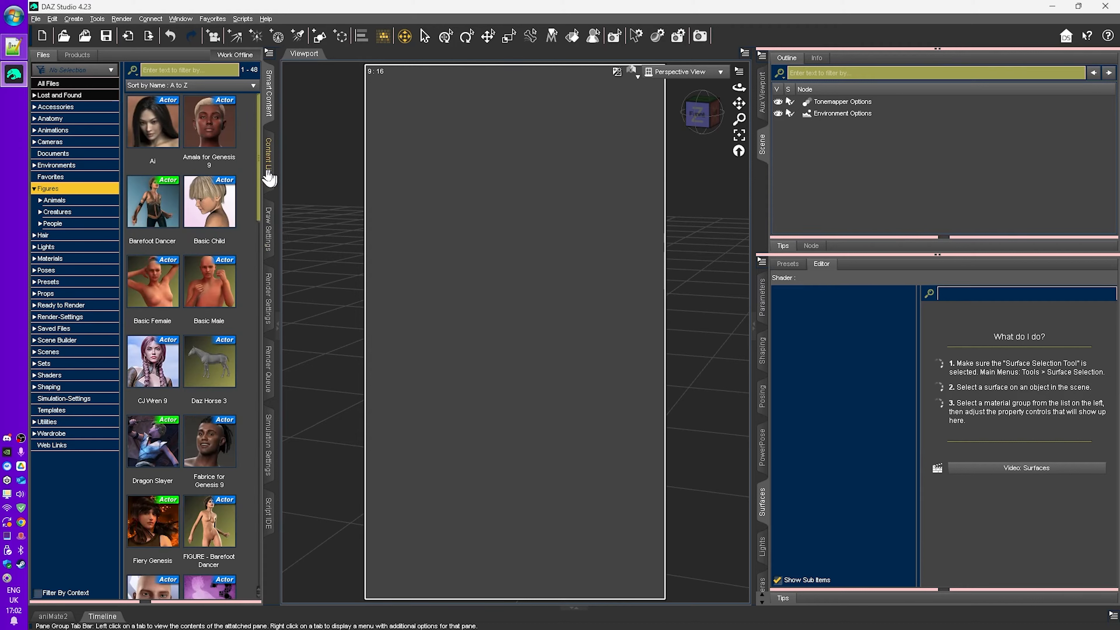
drag(259, 172, 265, 280)
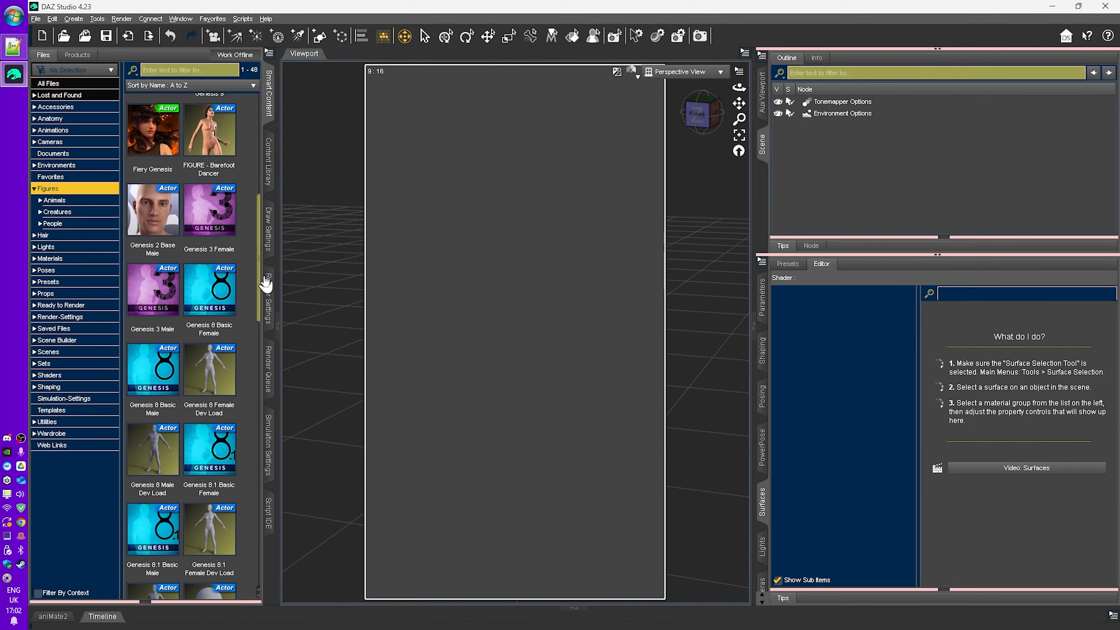
double_click(207, 300)
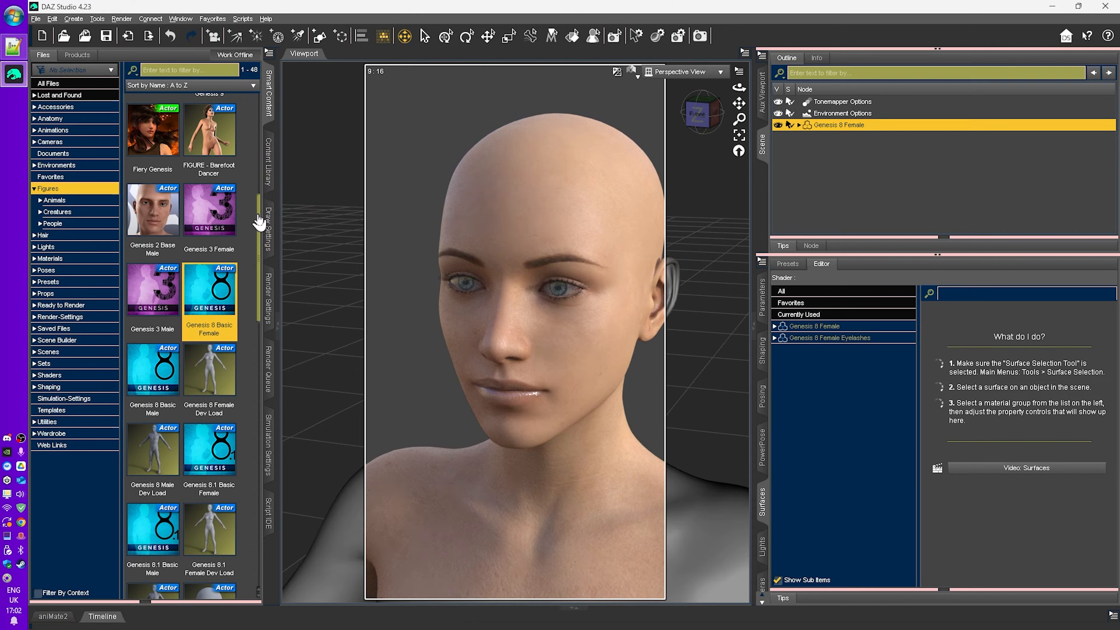
Apply the Flynn 01 Apply All shape preset from the Jadyn & Sabby characters to the Genesis 8 Female.
click(269, 164)
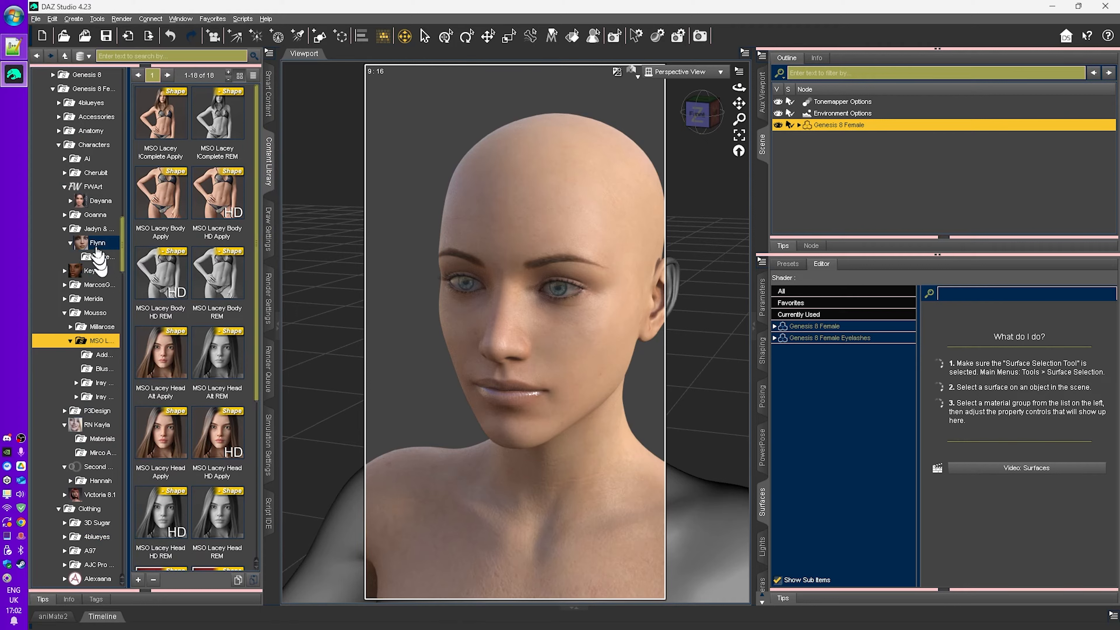
click(97, 229)
click(98, 243)
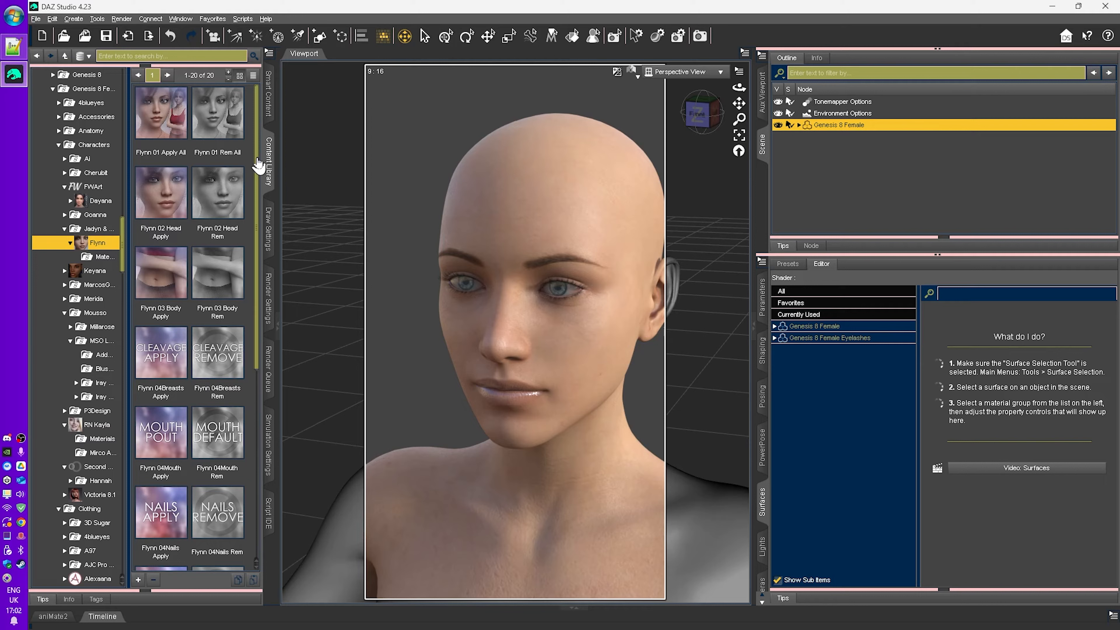
click(158, 128)
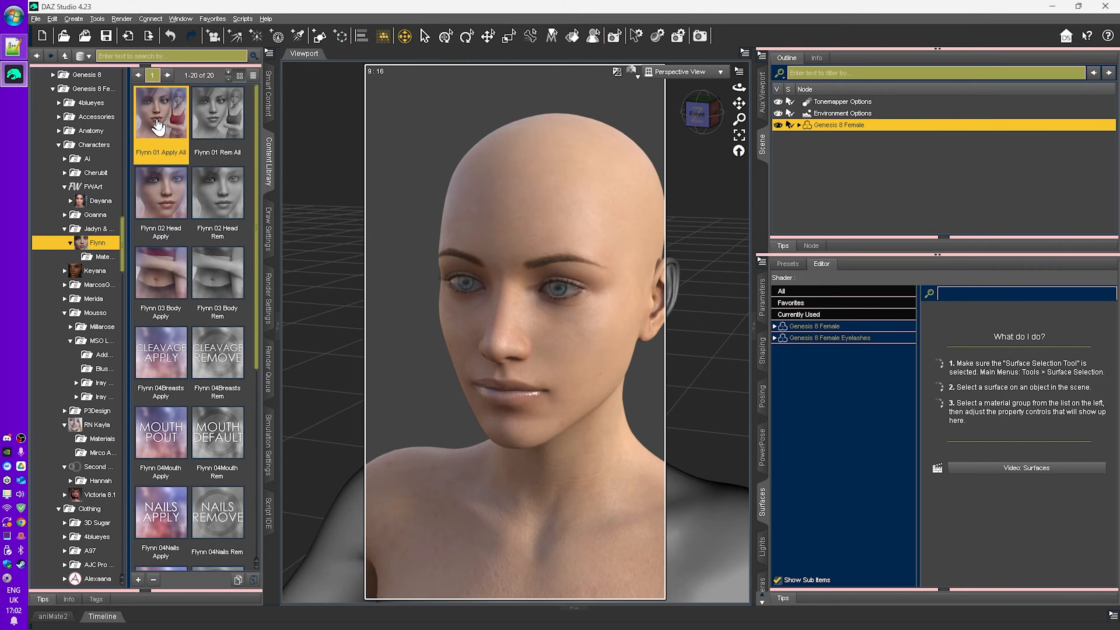
double_click(158, 128)
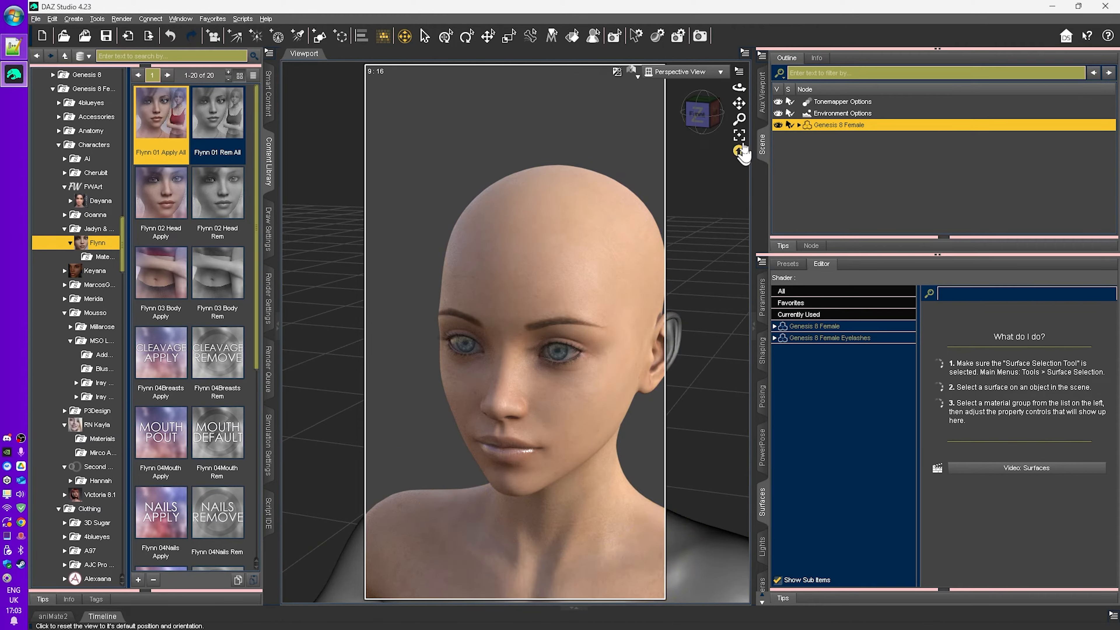
Compare the head and shoulders with and without the Flynn shape by undoing and redoing the preset.
drag(743, 119, 743, 128)
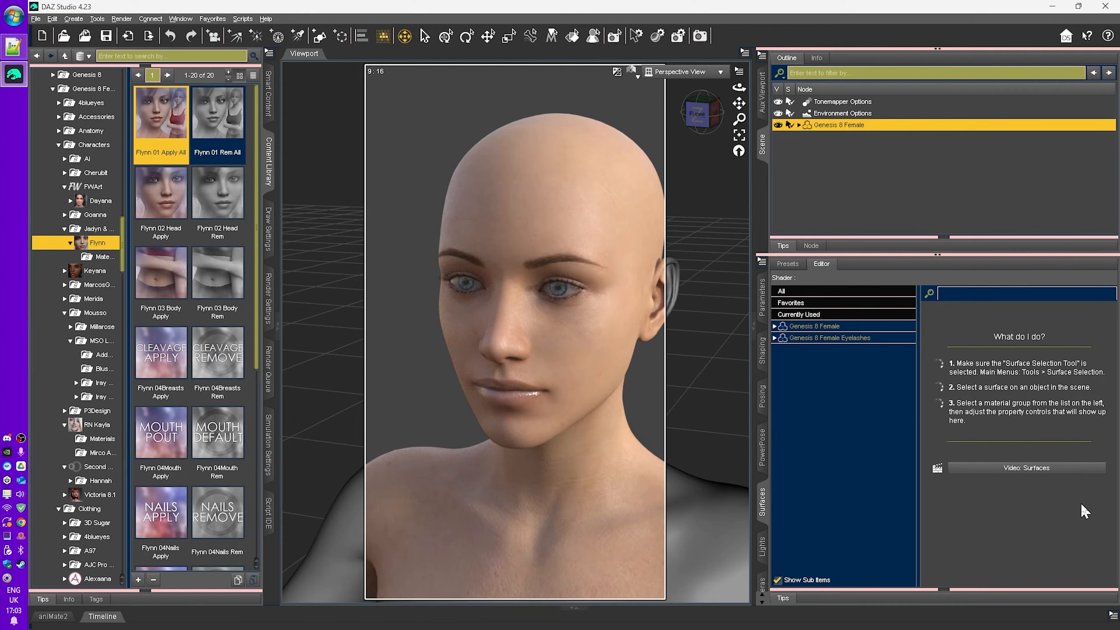
key(ctrl+y)
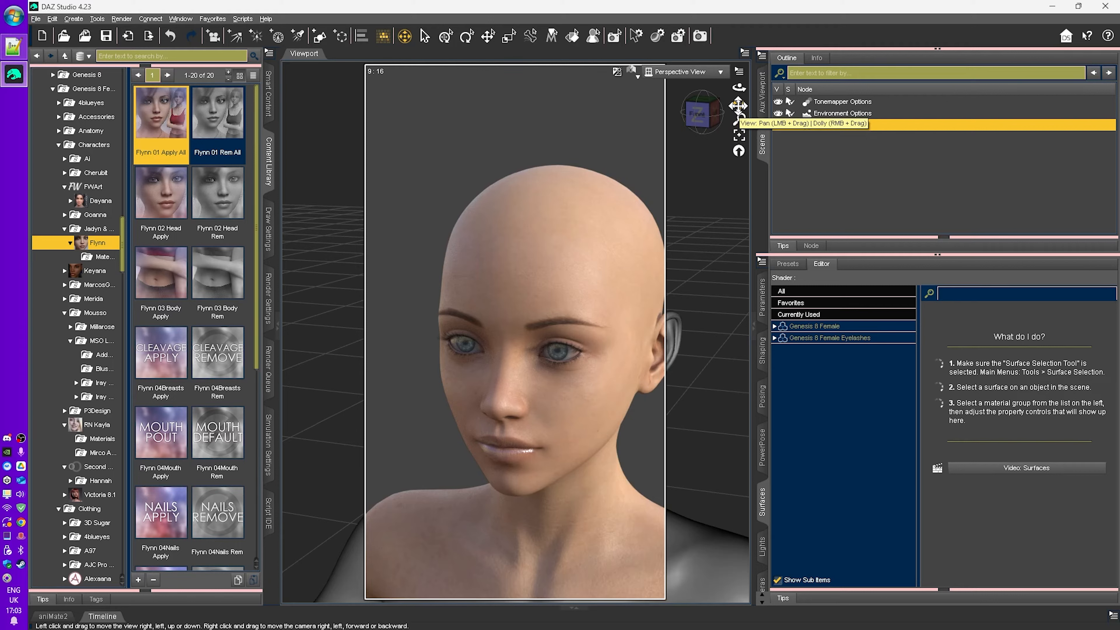
drag(737, 106, 738, 106)
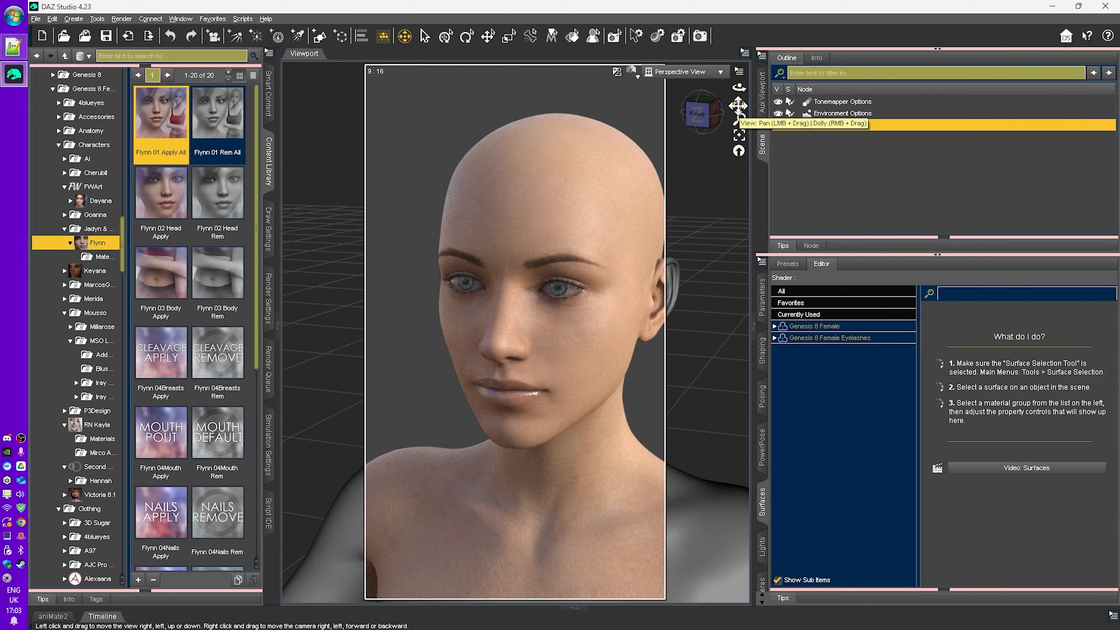
key(ctrl+y)
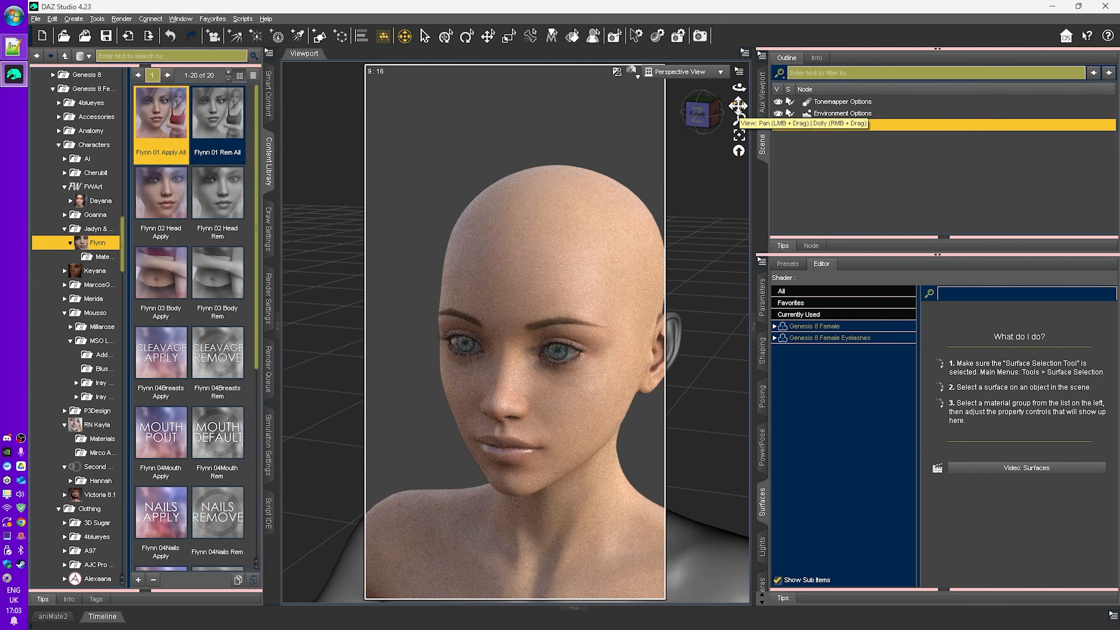
Show the figure's People shapes and check the JASA Flynn dial while undoing and redoing the shape preset.
click(762, 352)
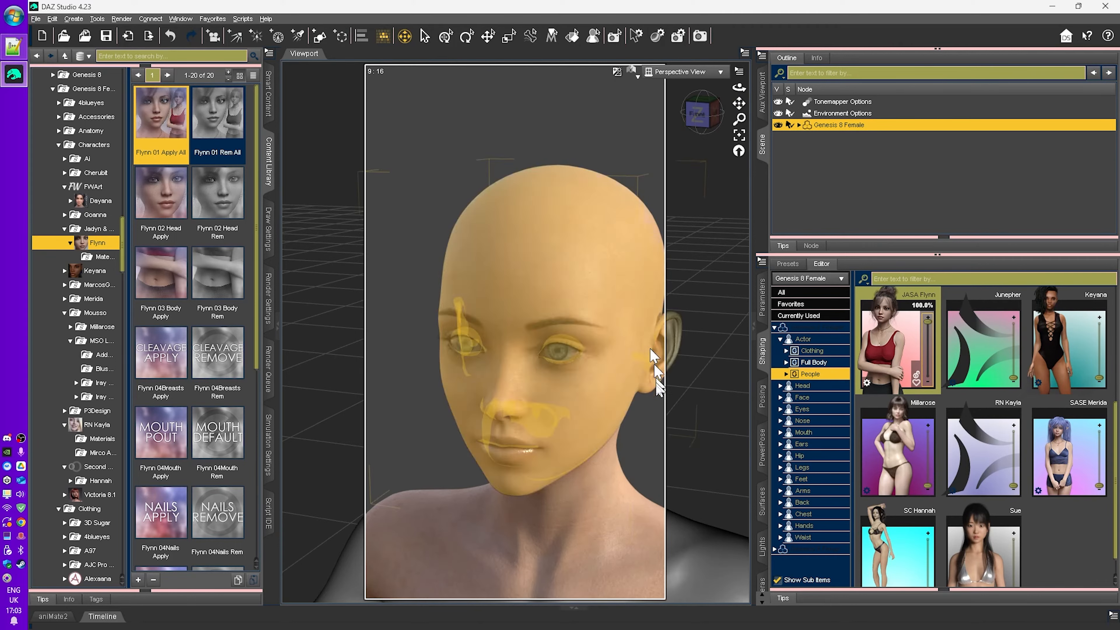
key(ctrl+z)
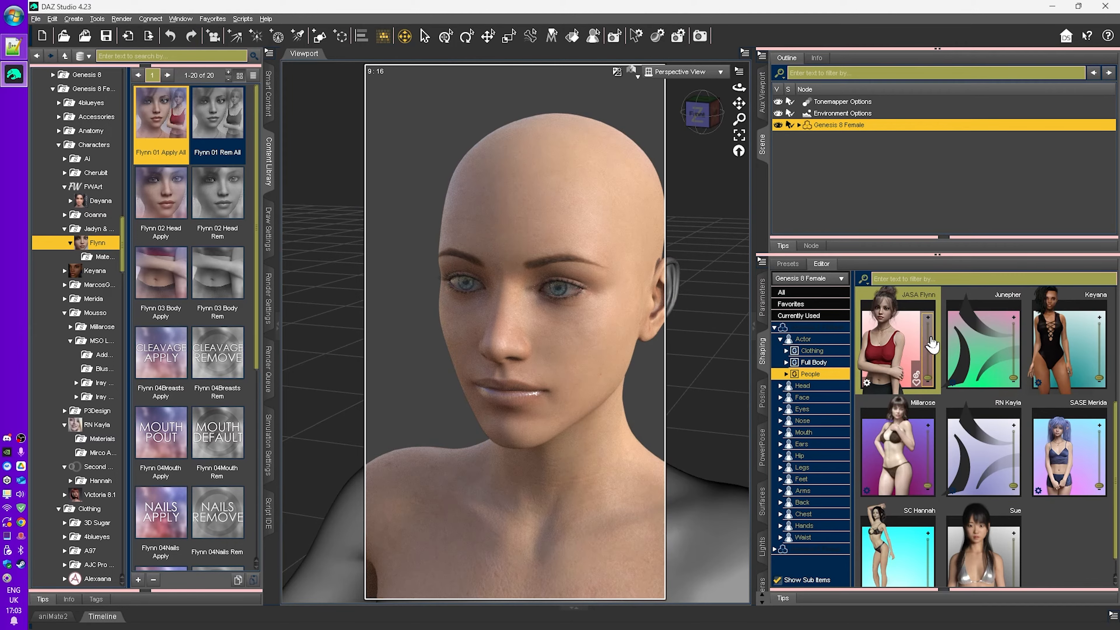
key(ctrl+y)
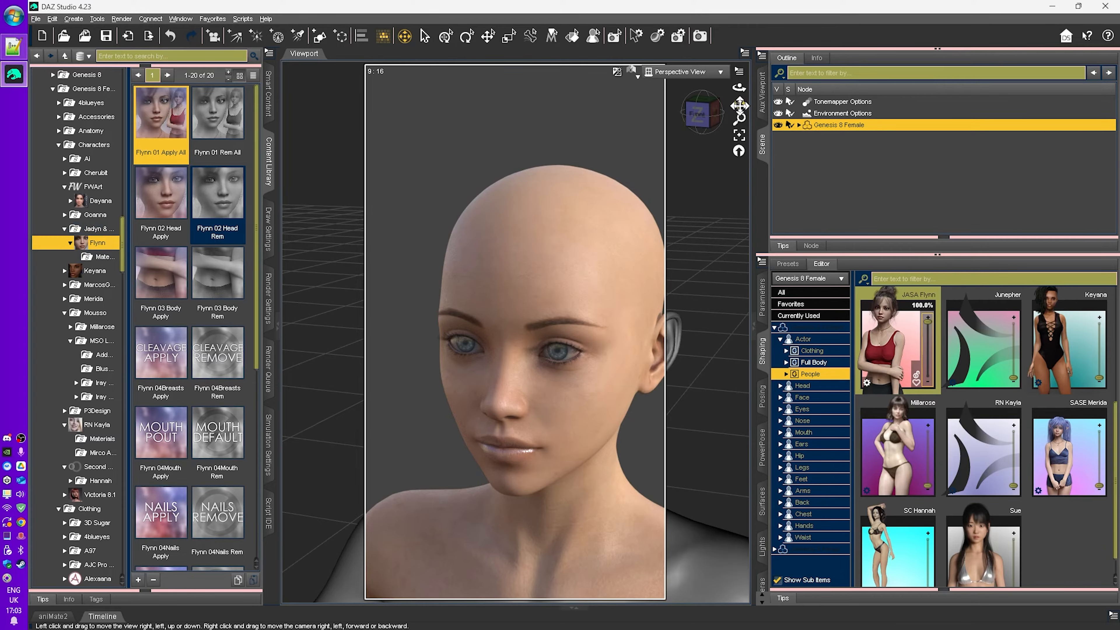
drag(739, 103, 739, 76)
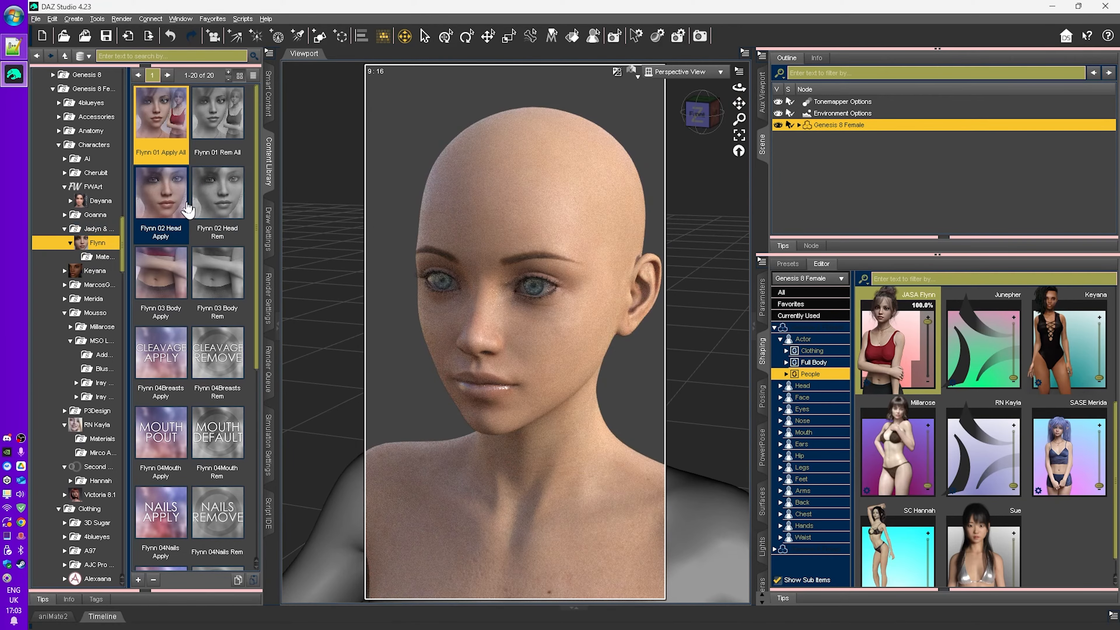
Apply the Flynn All Maps skin material from Flynn's Materials folder to the Genesis 8 Female.
click(98, 258)
click(152, 190)
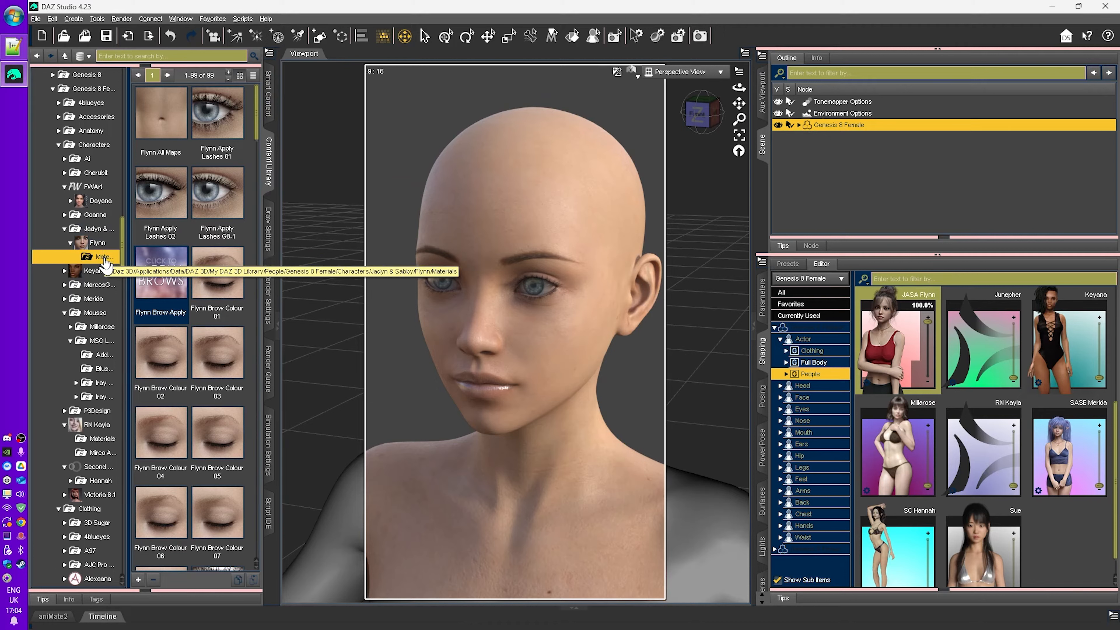
click(155, 125)
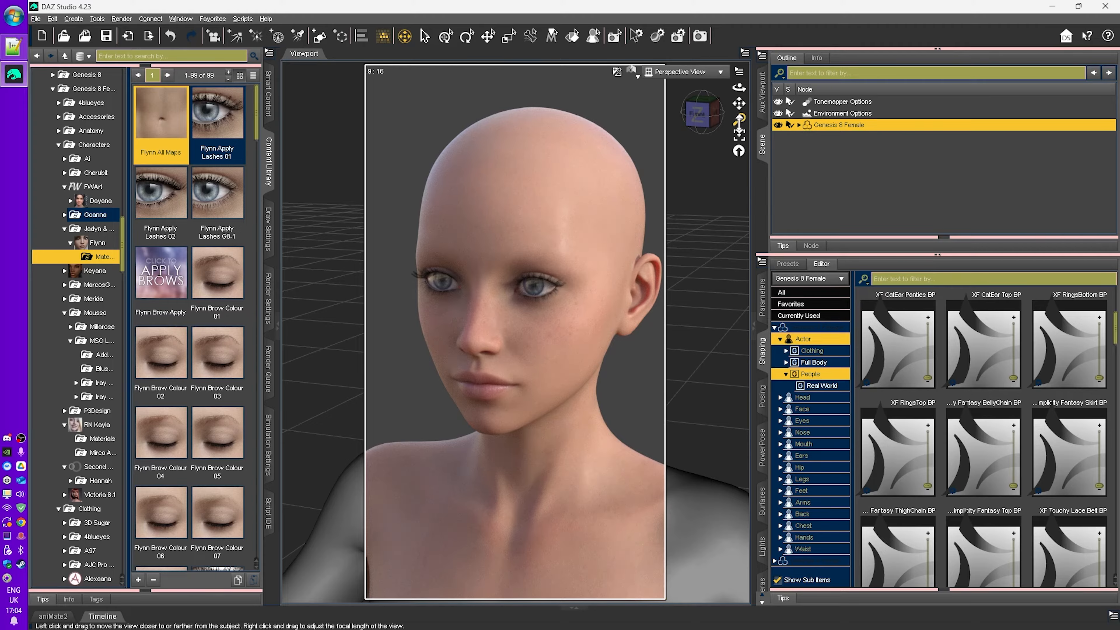
Compare the neck and chest skin up close with and without the Flynn maps by undoing and redoing the material.
mouse_move(739, 87)
mouse_down()
mouse_move(740, 104)
mouse_move(730, 71)
mouse_up()
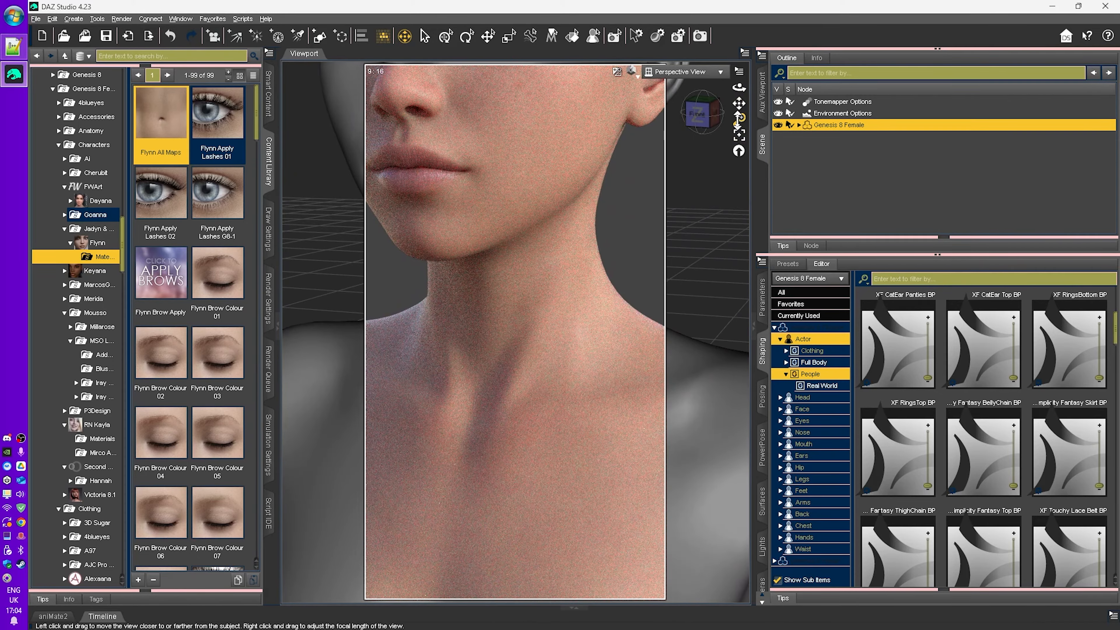
drag(740, 120, 735, 372)
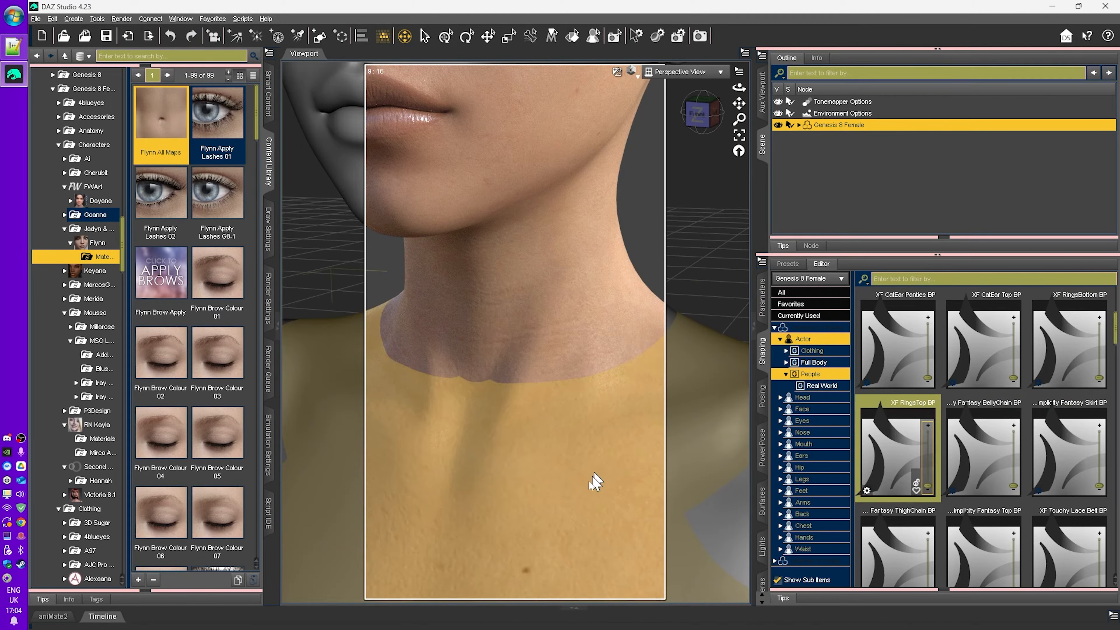
scroll(954, 524, down, 1)
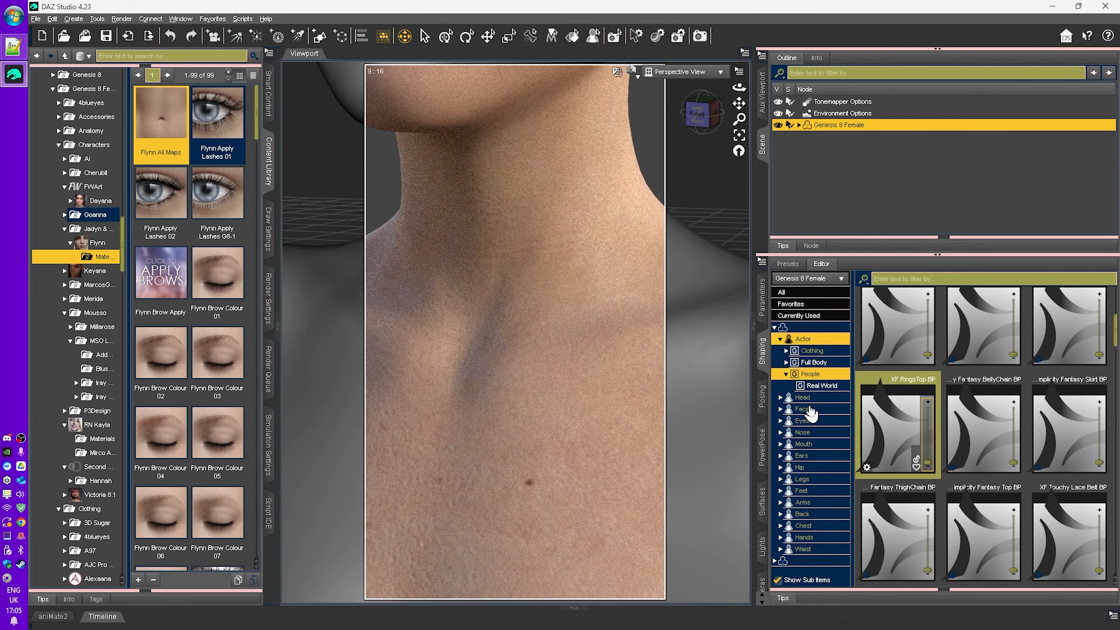
key(ctrl+y)
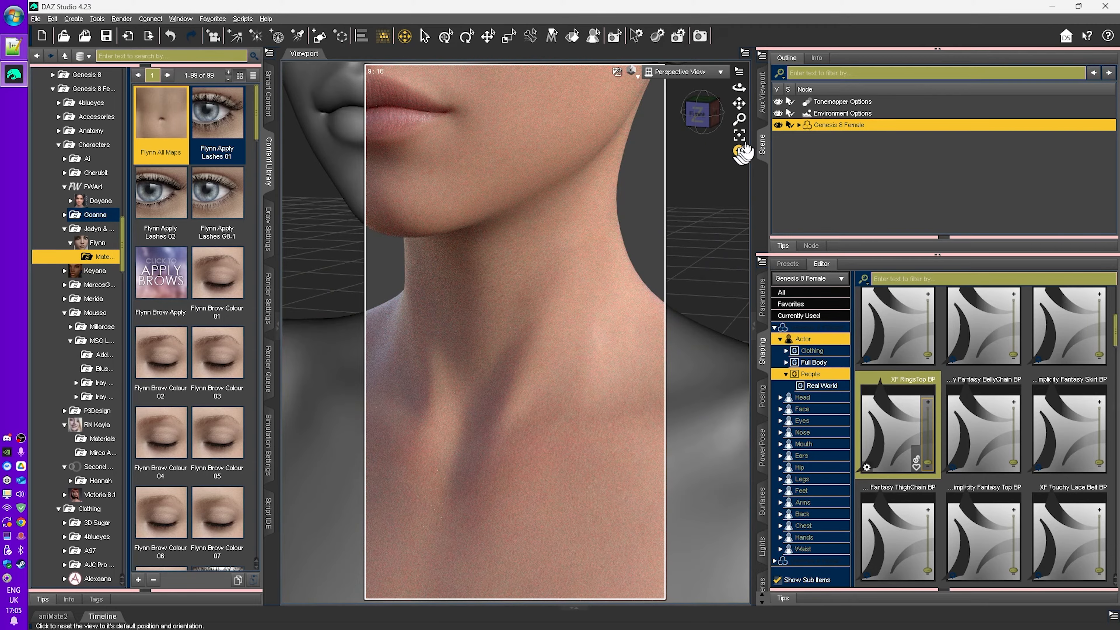
drag(739, 115, 740, 103)
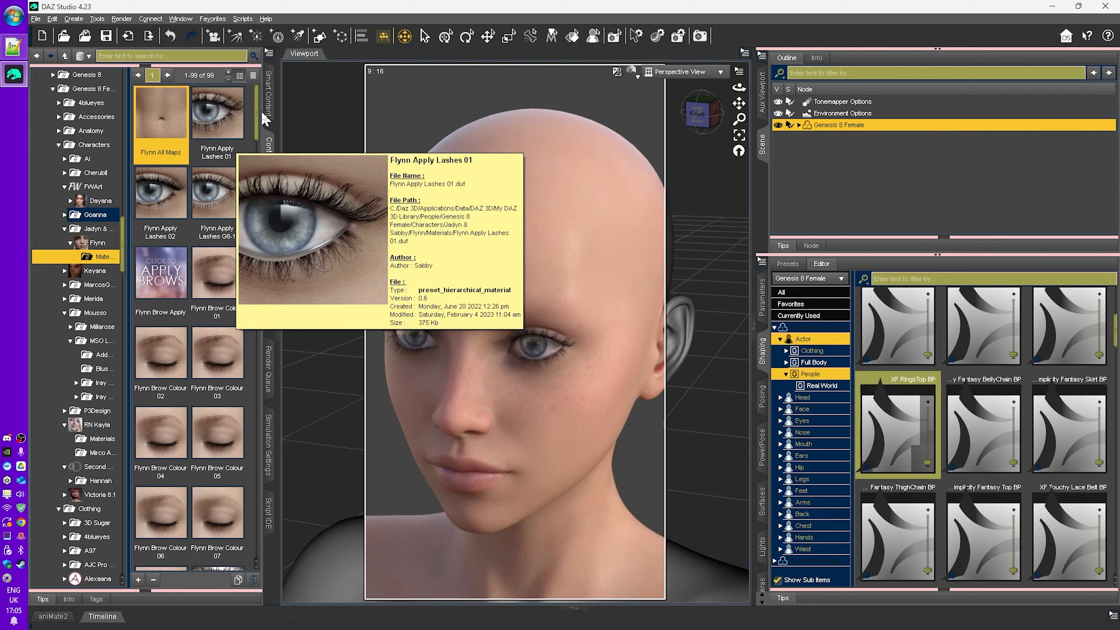
Add the favourites Protostar Hair G8 and dForce X Fashion Rings Bikini All to the Genesis 8 Female and expand its scene items.
click(267, 102)
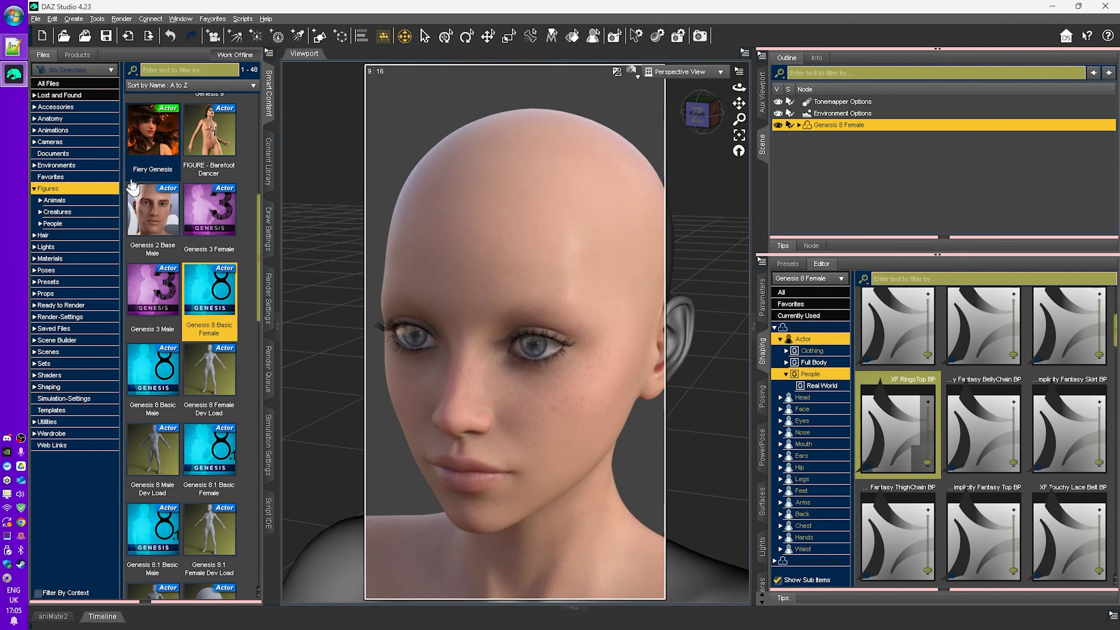
click(66, 176)
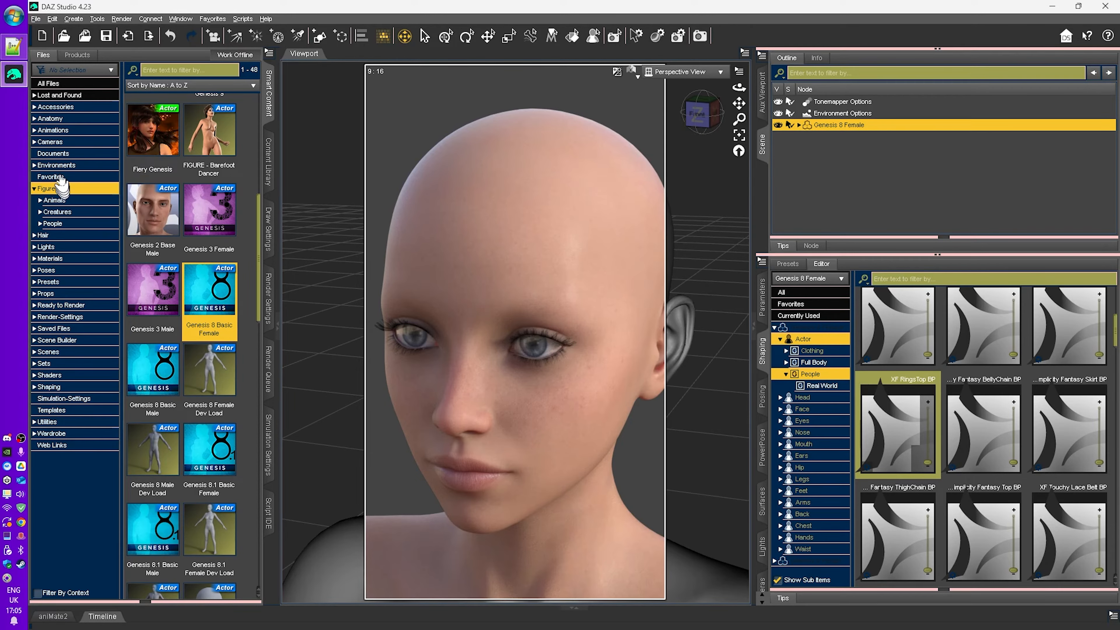
double_click(154, 364)
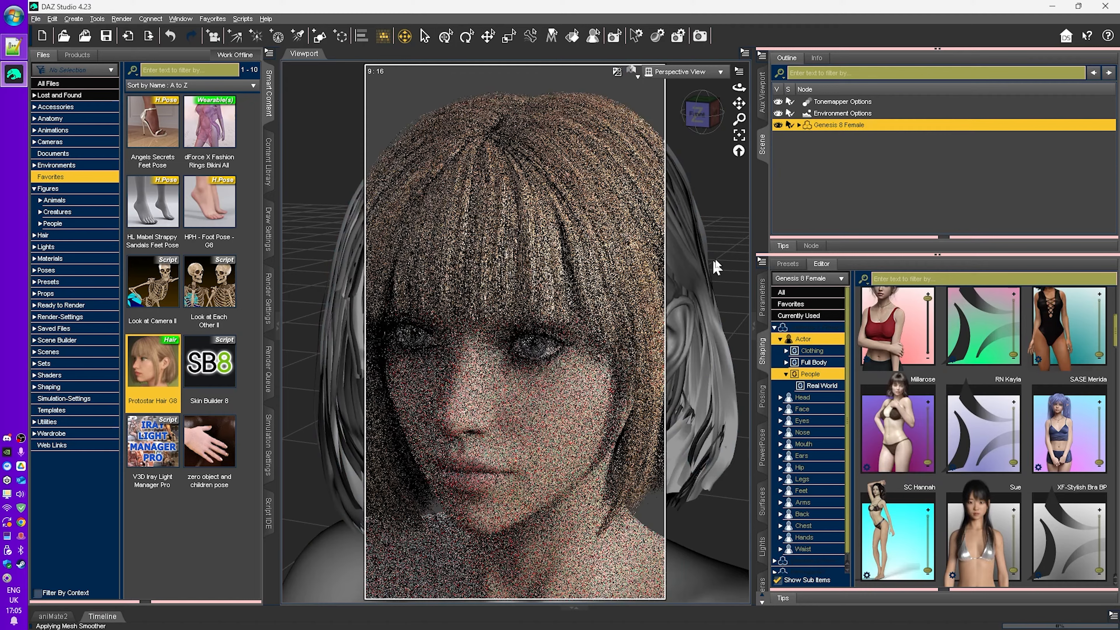
double_click(226, 142)
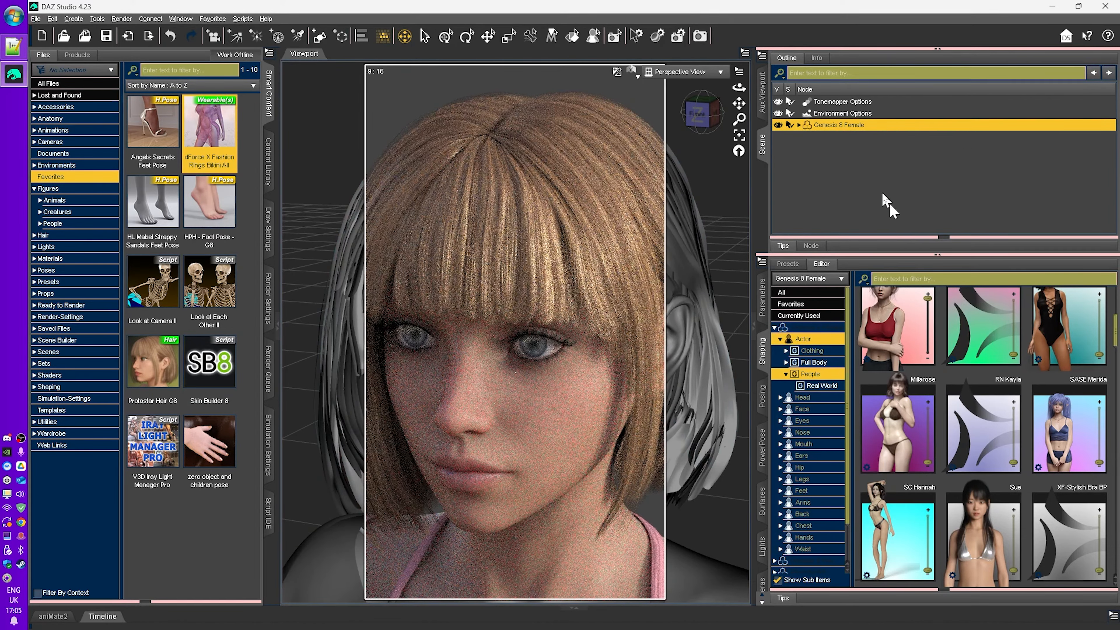
click(798, 125)
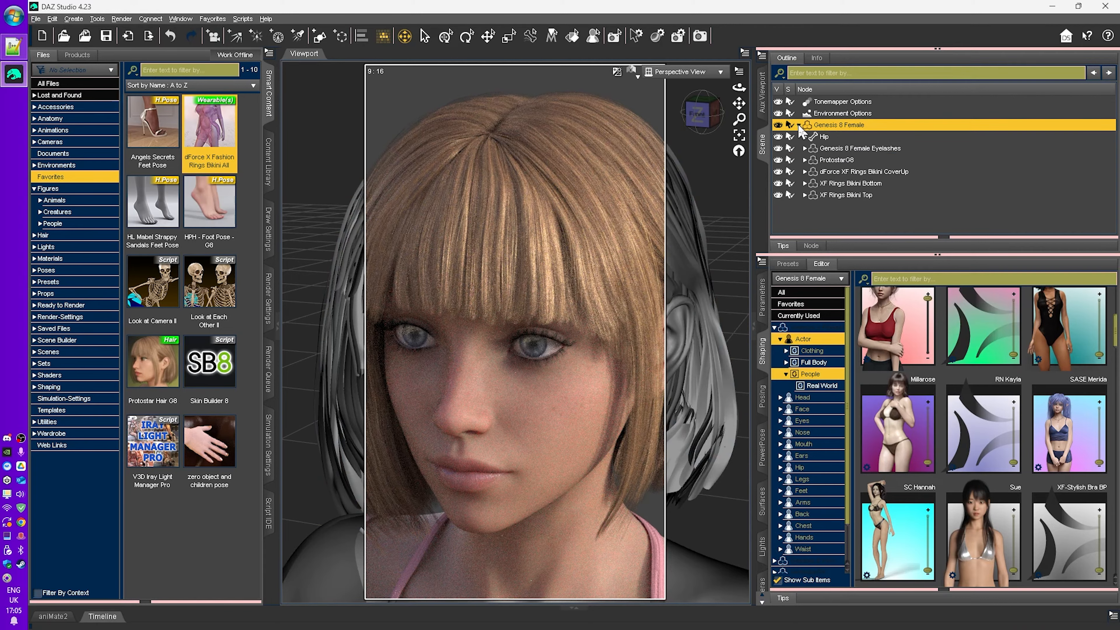
Delete the dForce XF Rings Bikini CoverUp and frame the whole Genesis 8 Female in the viewport.
click(842, 173)
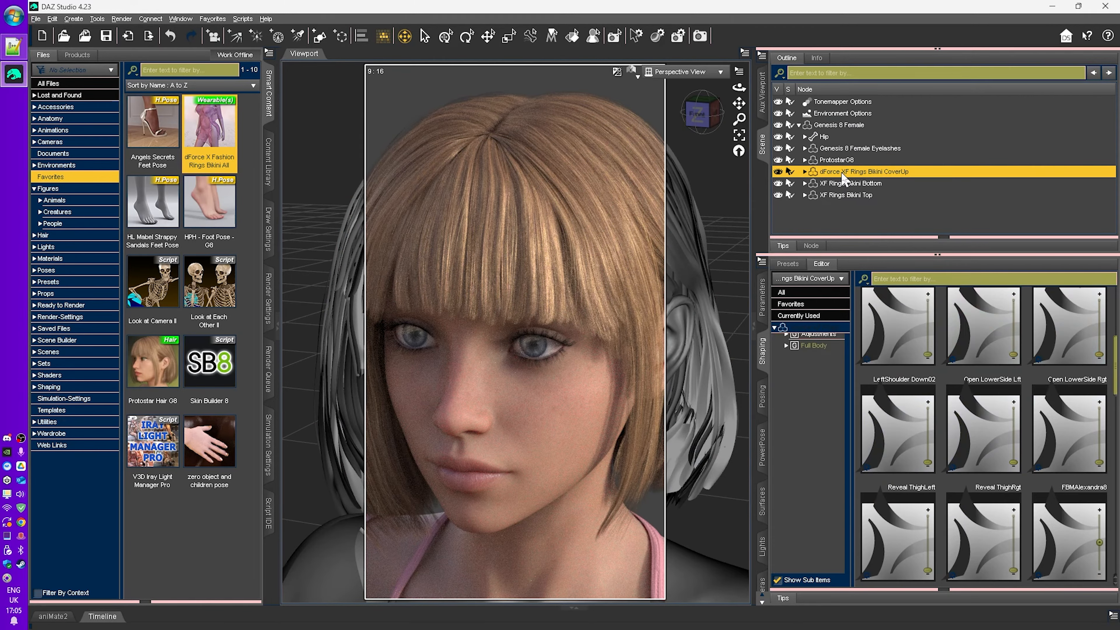
key(Delete)
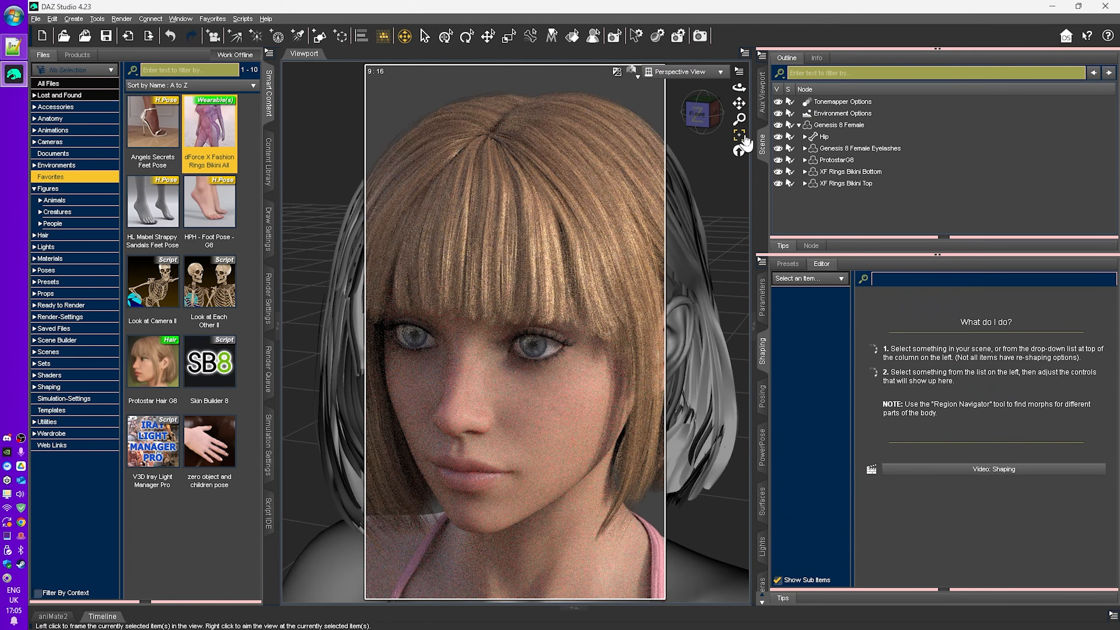
click(839, 125)
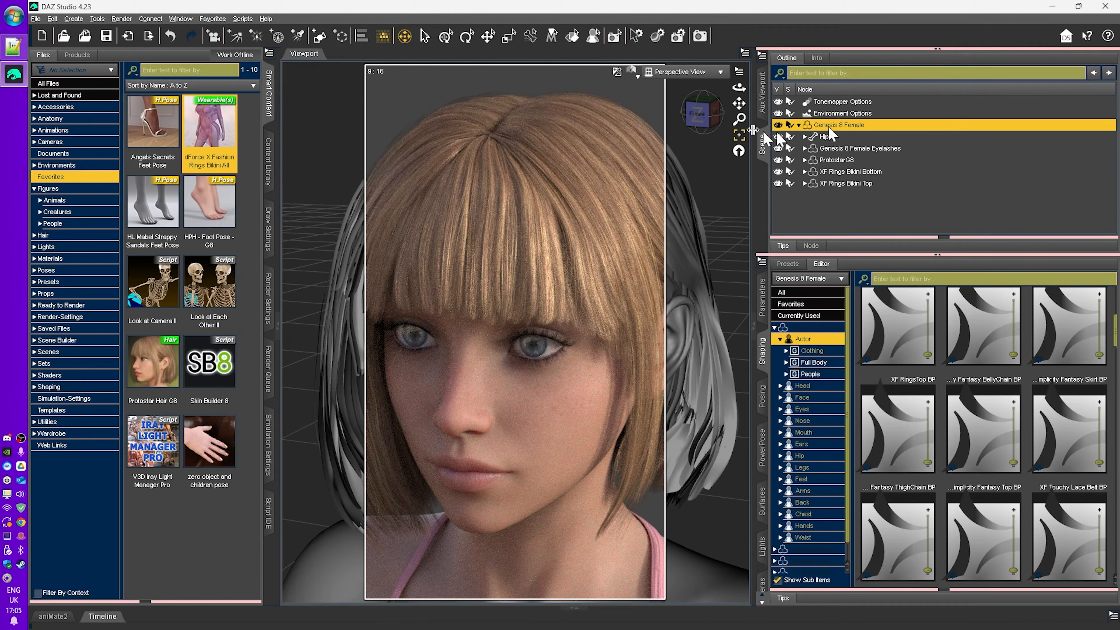
click(739, 135)
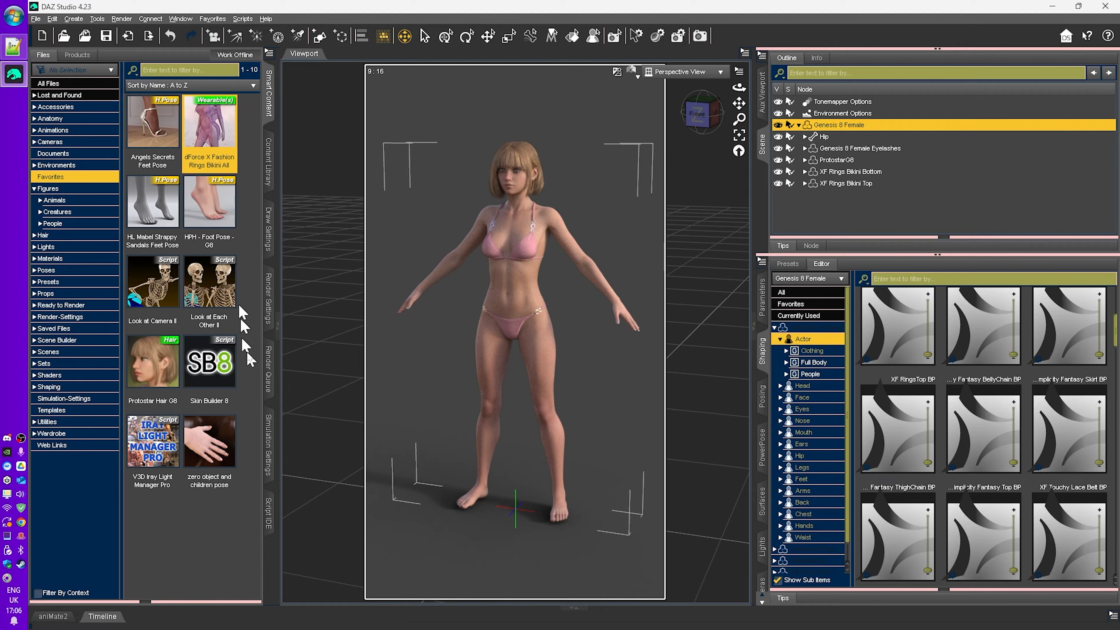
Set the render aspect ratio to 12:16 and bring the figure closer so she fills the frame.
click(270, 311)
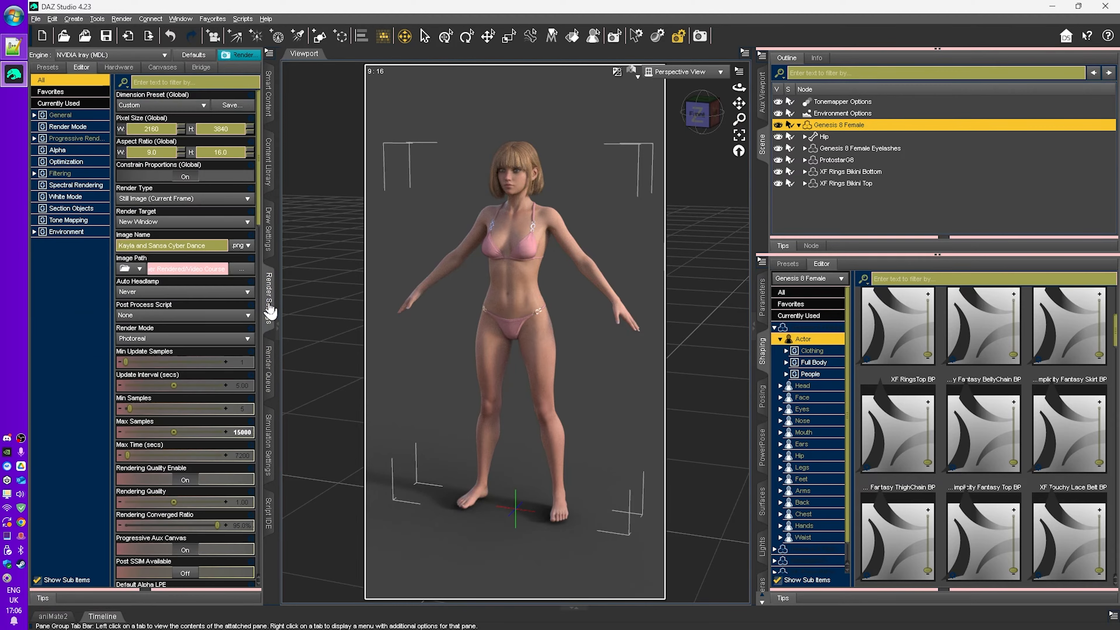
click(151, 152)
text(12)
key(Tab)
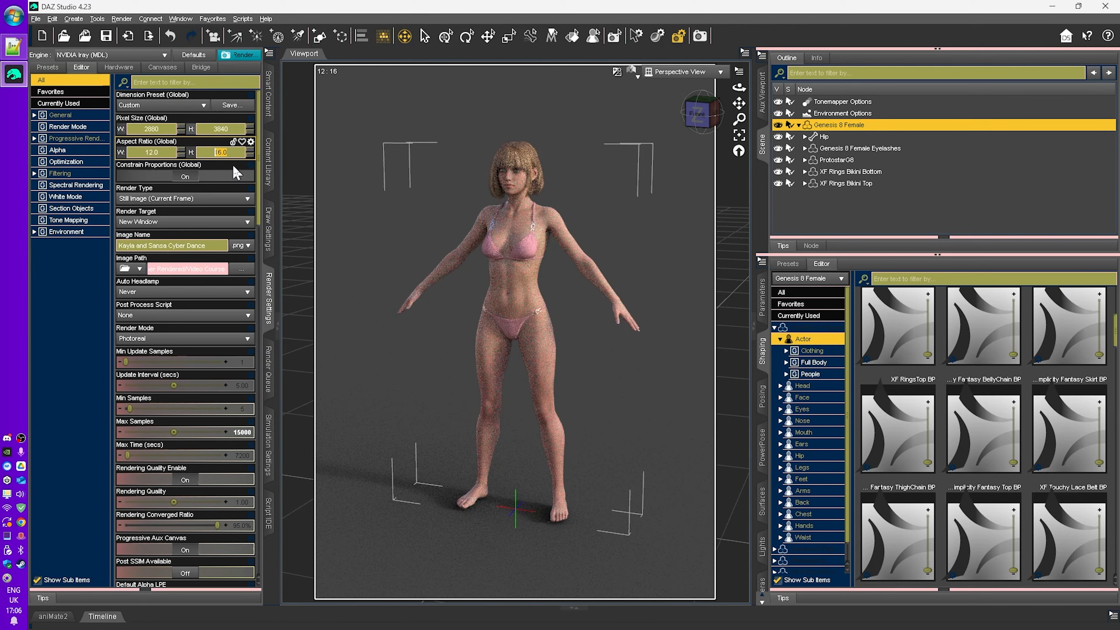
drag(741, 117, 735, 103)
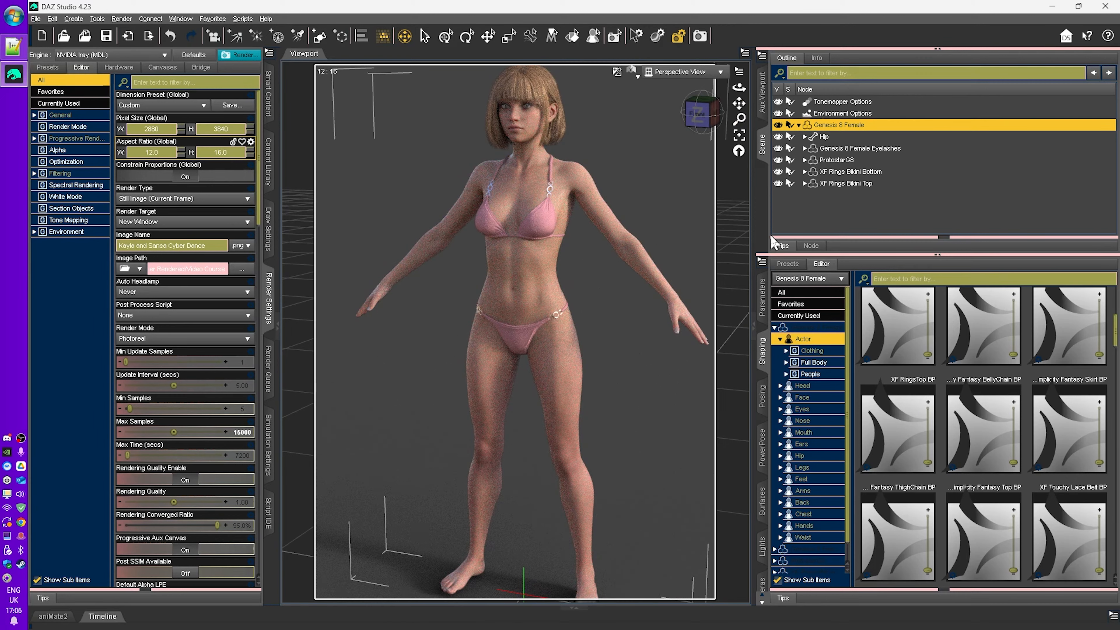
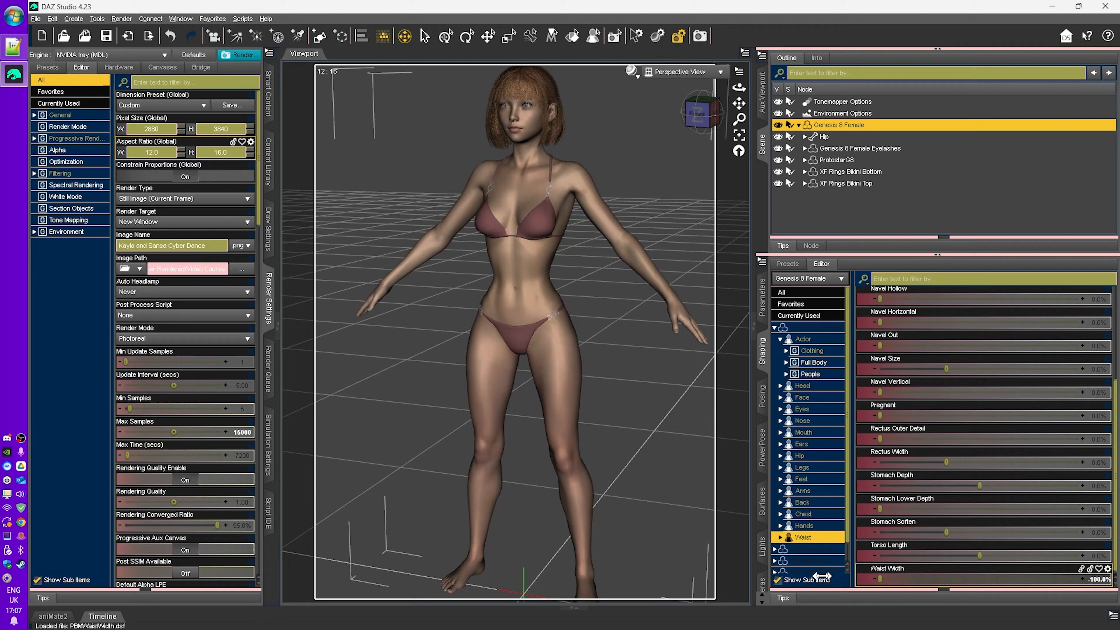
Set the figure's Torso Length to -33.3%, Waist Width to -16.4% and Thighs Size to -9.6%.
drag(821, 576, 947, 556)
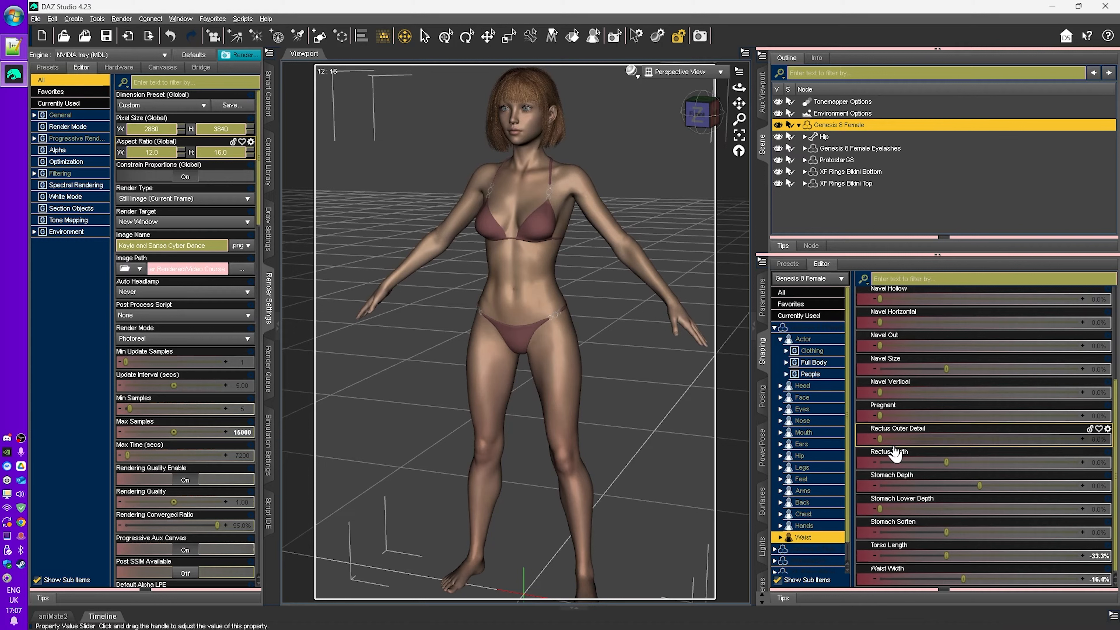
click(802, 467)
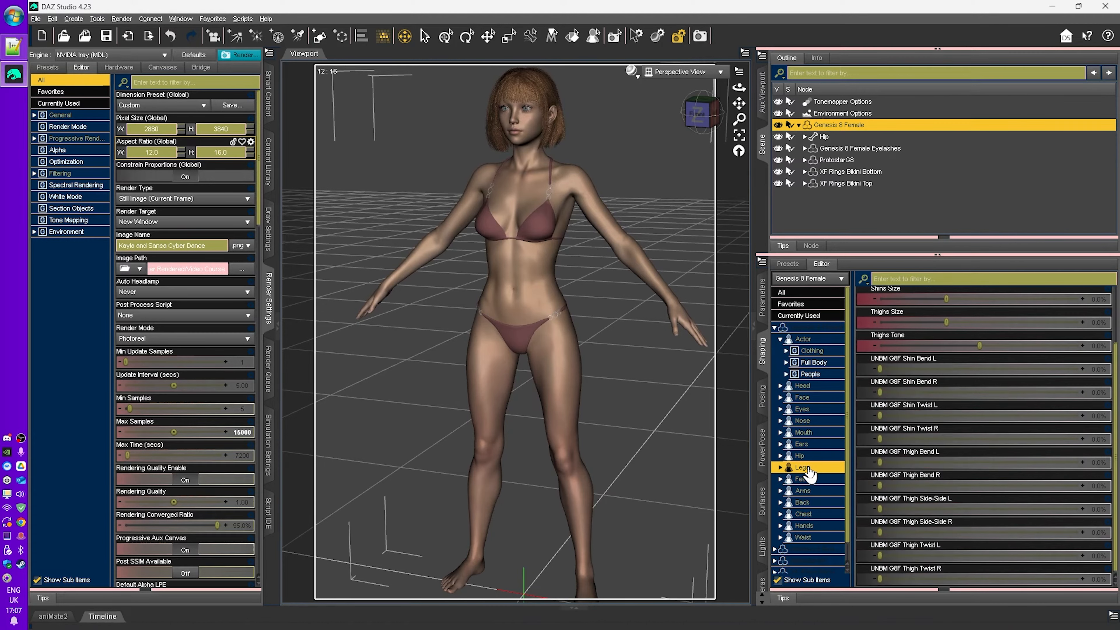
mouse_move(945, 322)
mouse_down()
mouse_move(1014, 323)
mouse_move(880, 329)
mouse_move(1037, 319)
mouse_move(933, 322)
mouse_up()
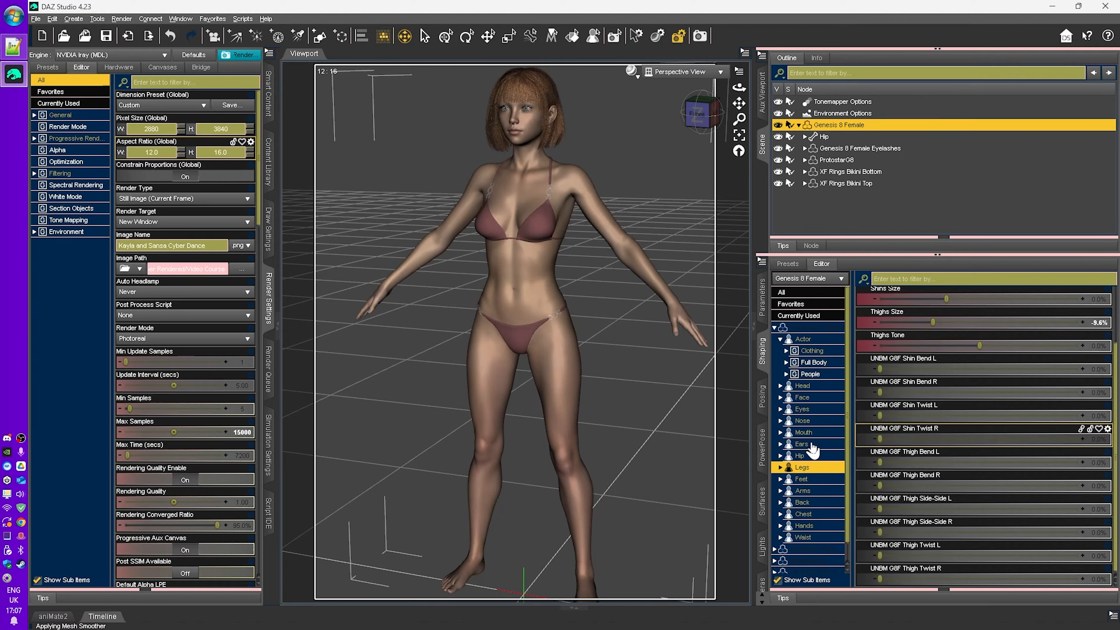
Try enlarging both of the figure's hands with Hand Propagating Scale and reset it to its default.
click(804, 526)
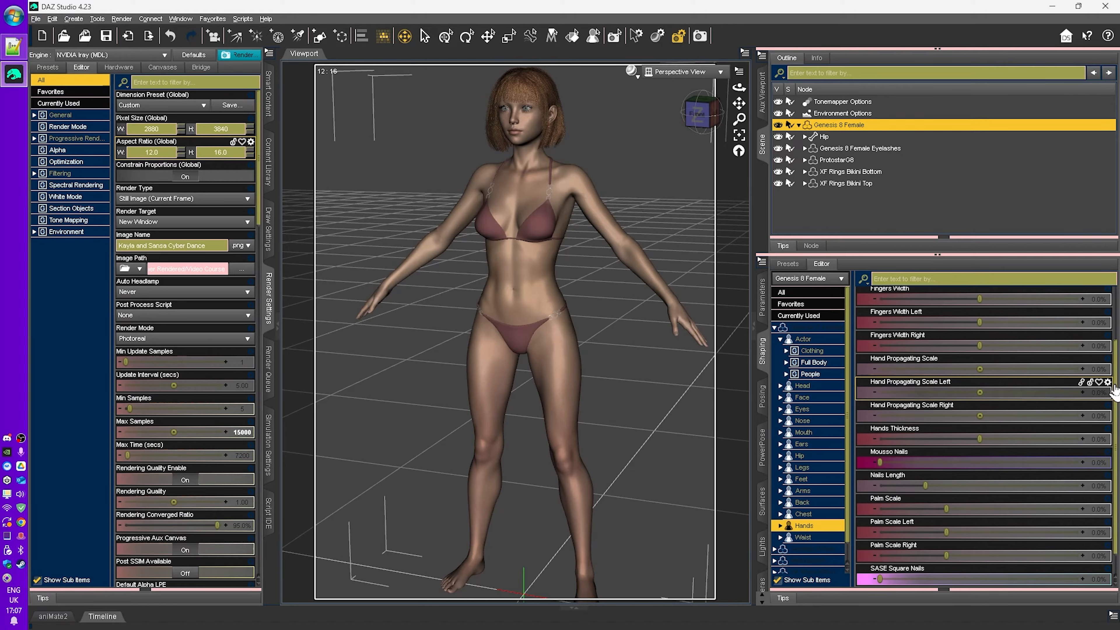
drag(1115, 385, 1117, 342)
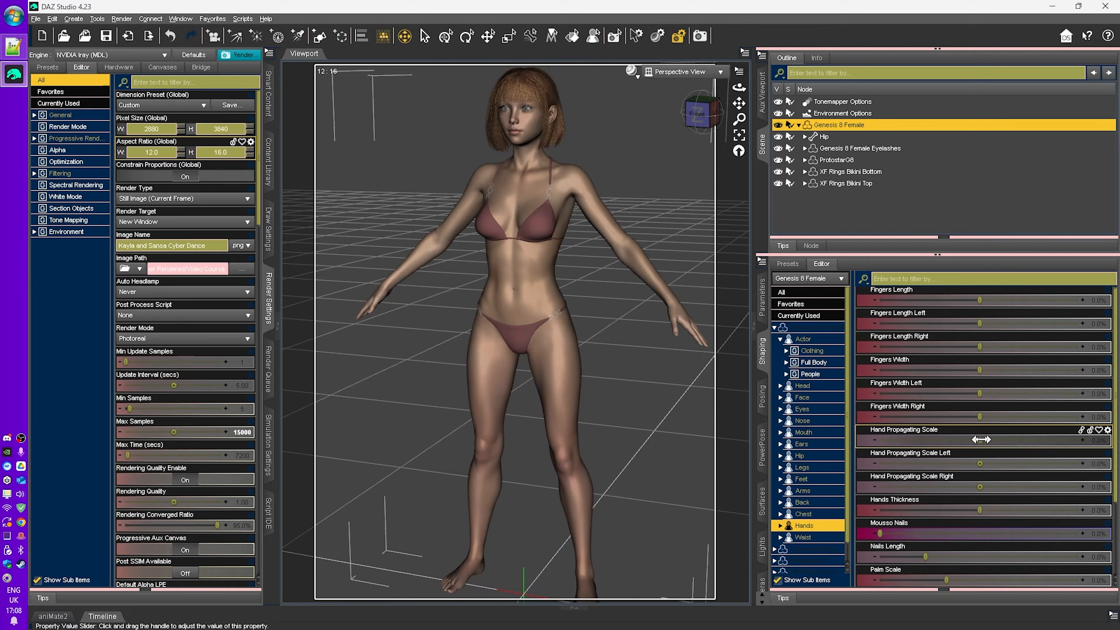
mouse_move(979, 440)
mouse_down()
mouse_move(1019, 440)
mouse_move(948, 440)
mouse_move(986, 447)
mouse_up()
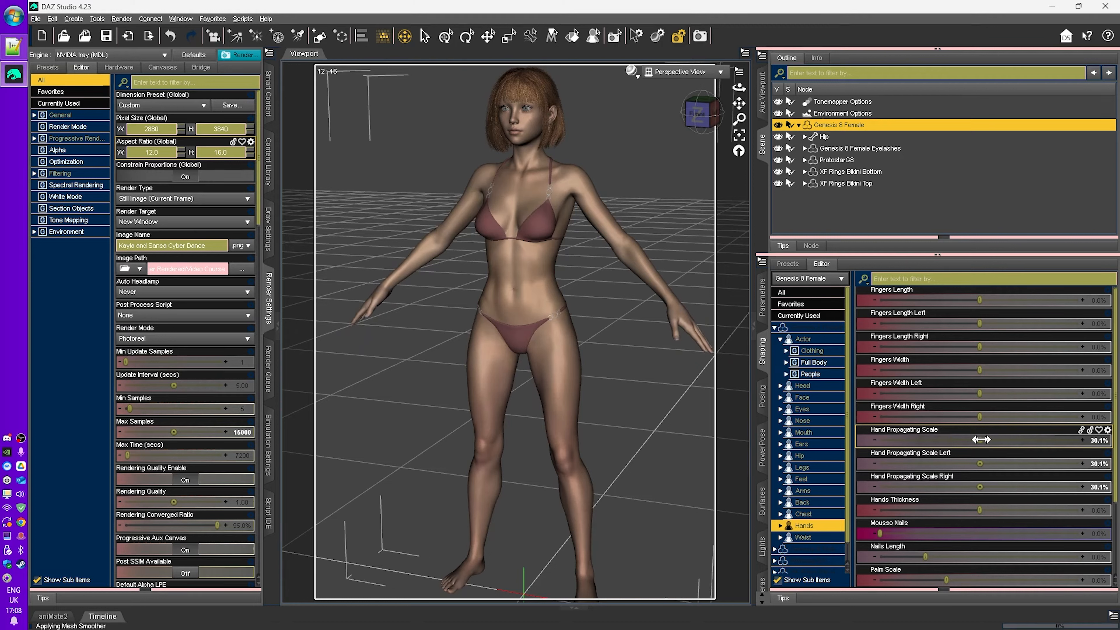
alt+click(995, 443)
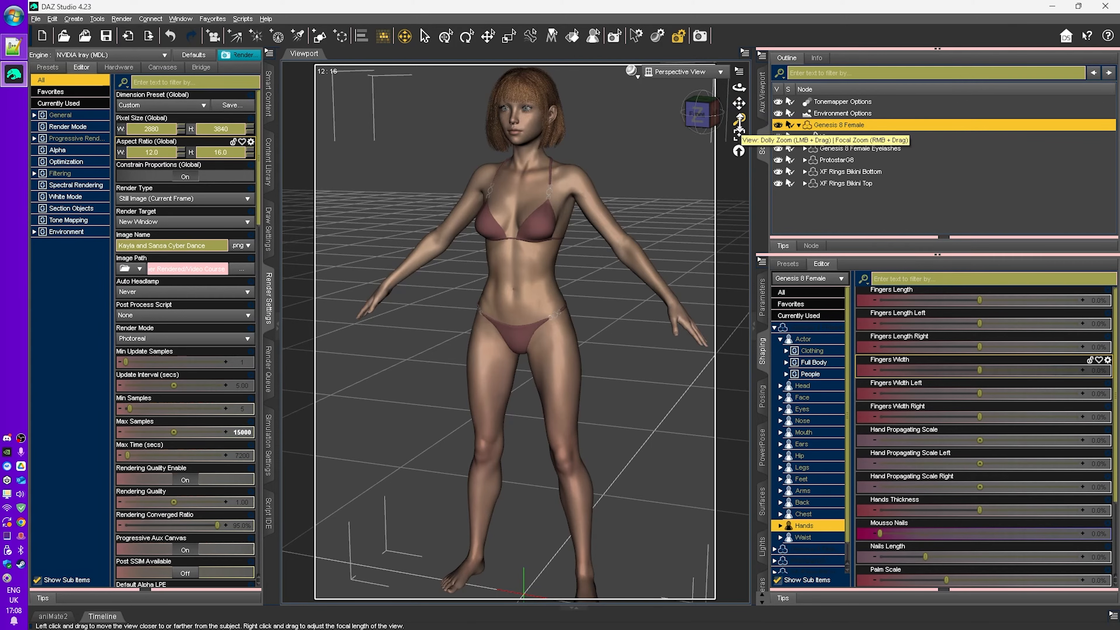
Bring the face into a frontal close-up and filter the figure's Face shapes for "young".
drag(738, 119, 730, 223)
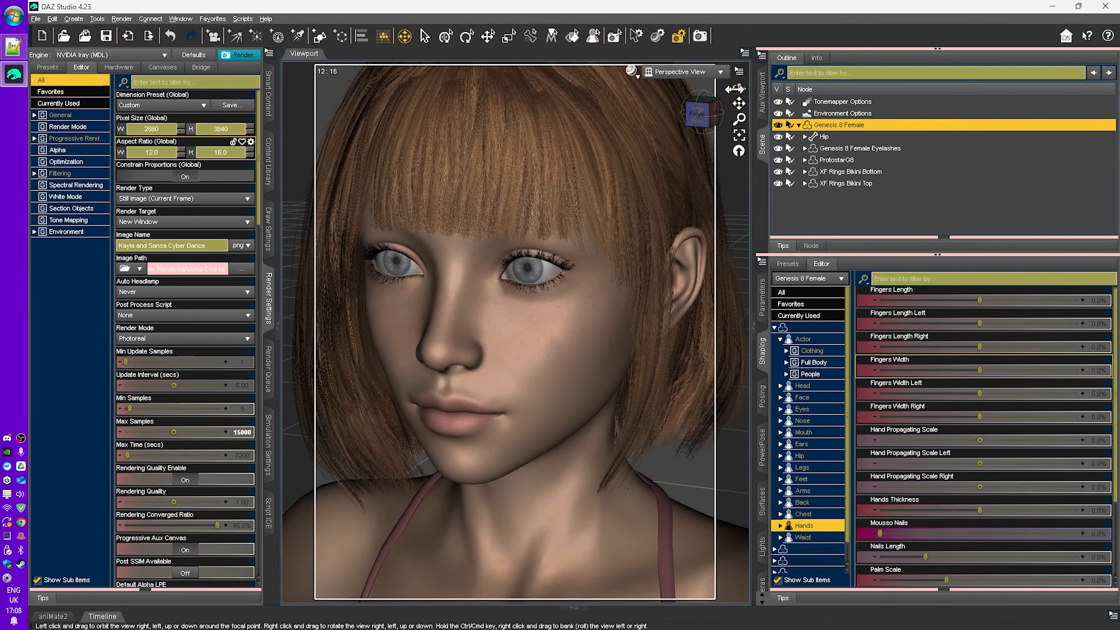
drag(739, 88, 767, 74)
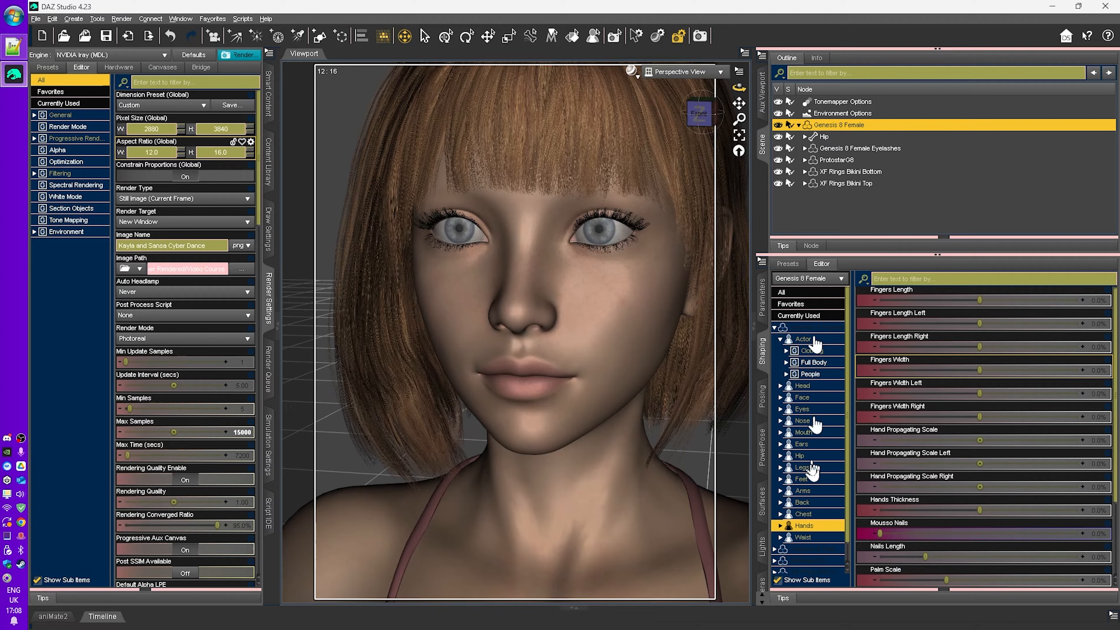
click(803, 399)
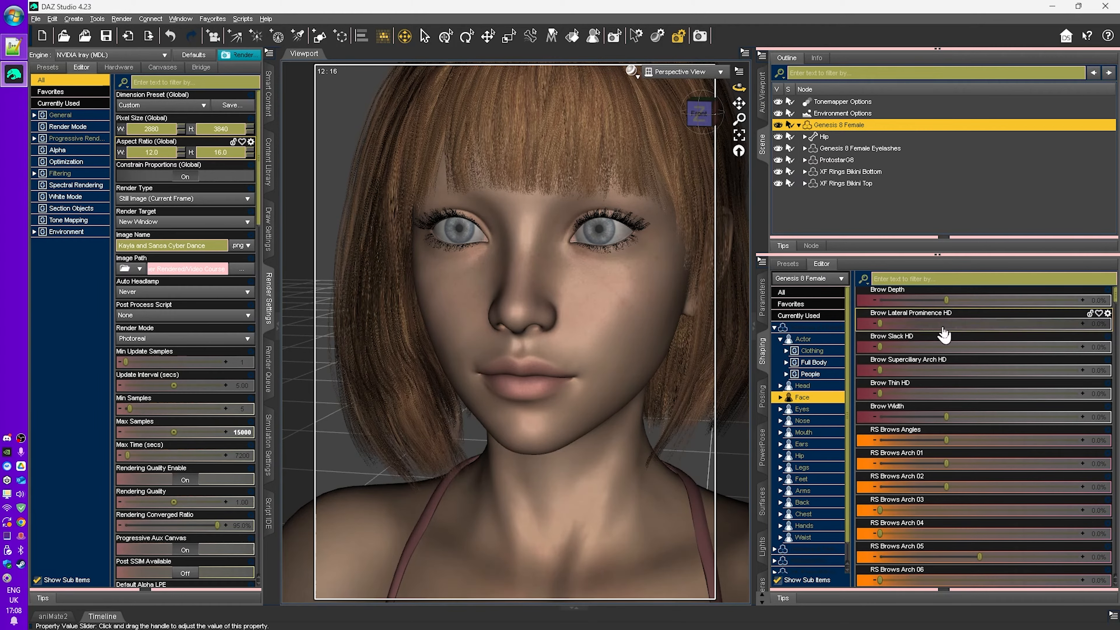
click(913, 278)
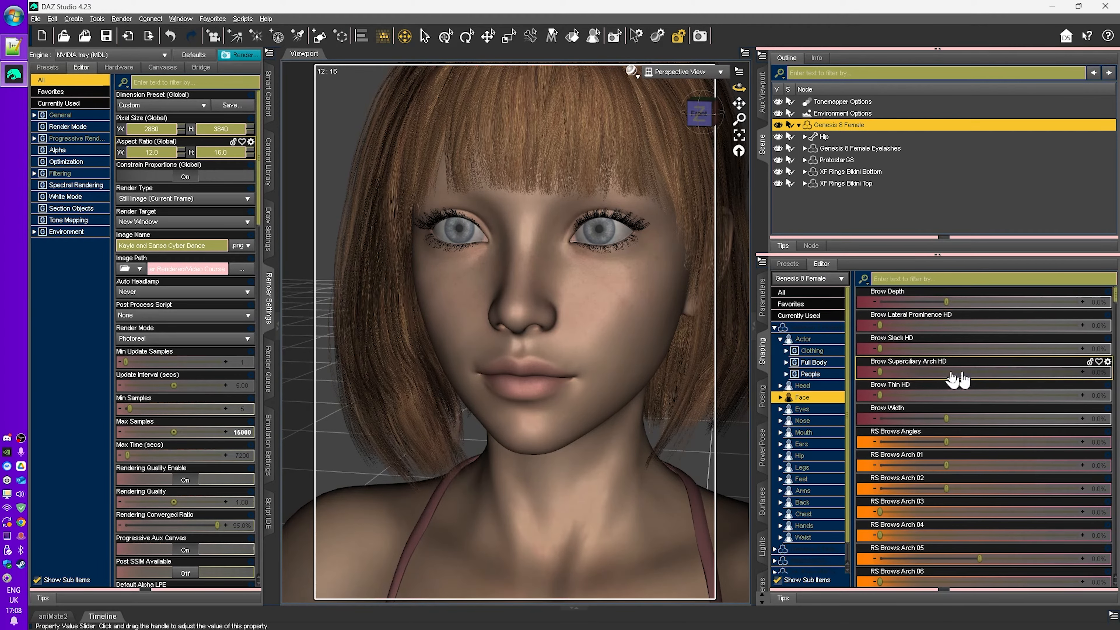
mouse_move(1115, 304)
mouse_down()
mouse_move(1115, 419)
mouse_move(1114, 300)
mouse_up()
click(930, 275)
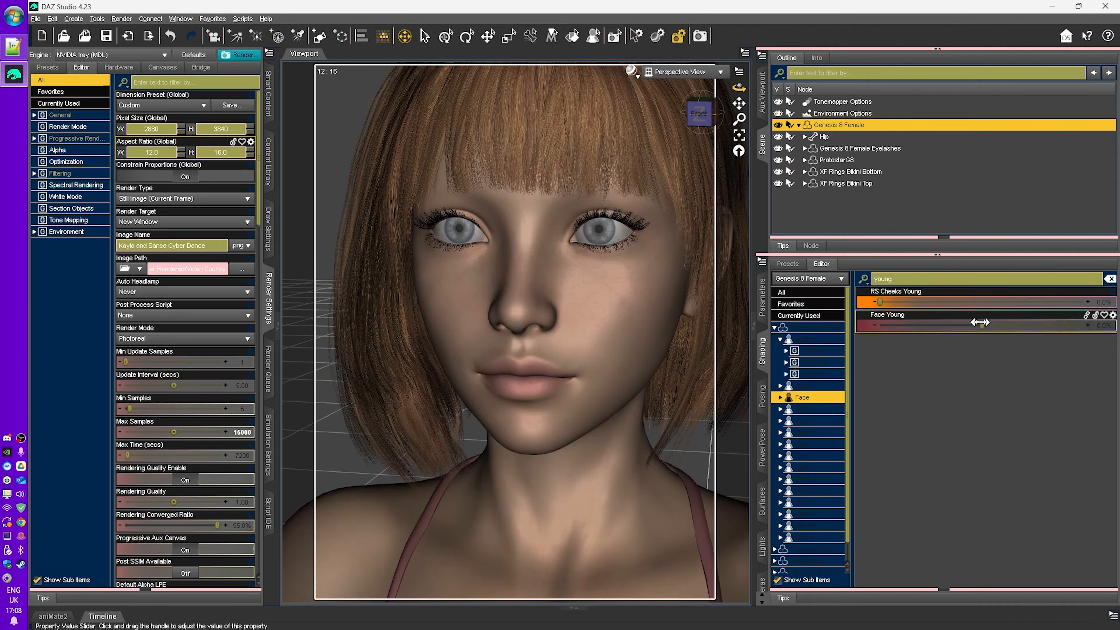
Try Face Young at 97.2% and at -100% on the figure's face and undo the change.
drag(980, 322, 1102, 325)
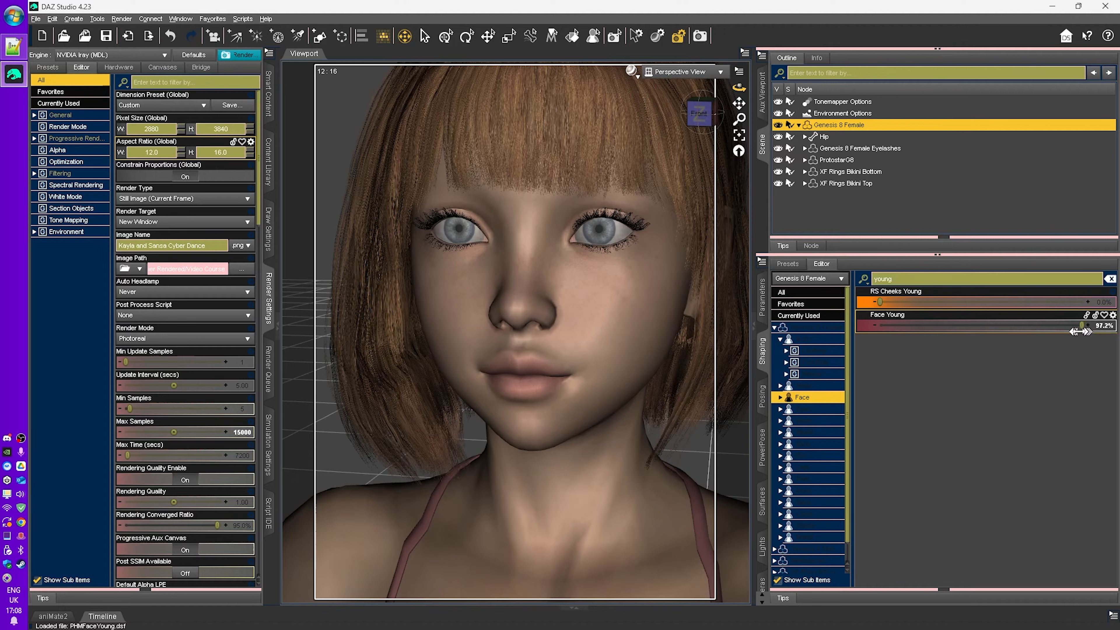
drag(1081, 331, 867, 330)
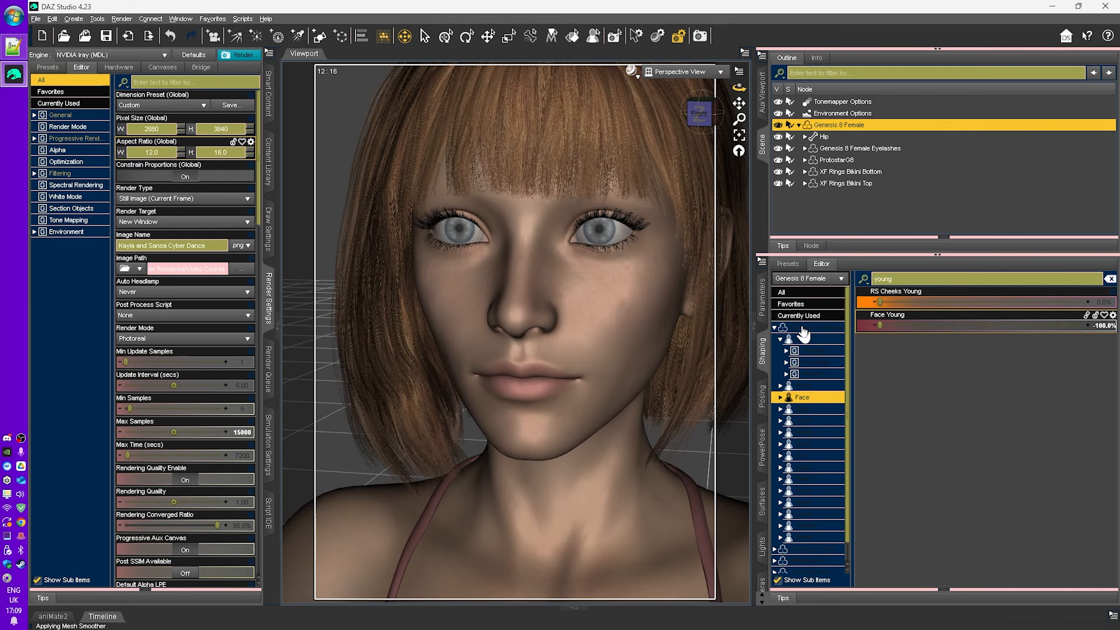
key(ctrl+z)
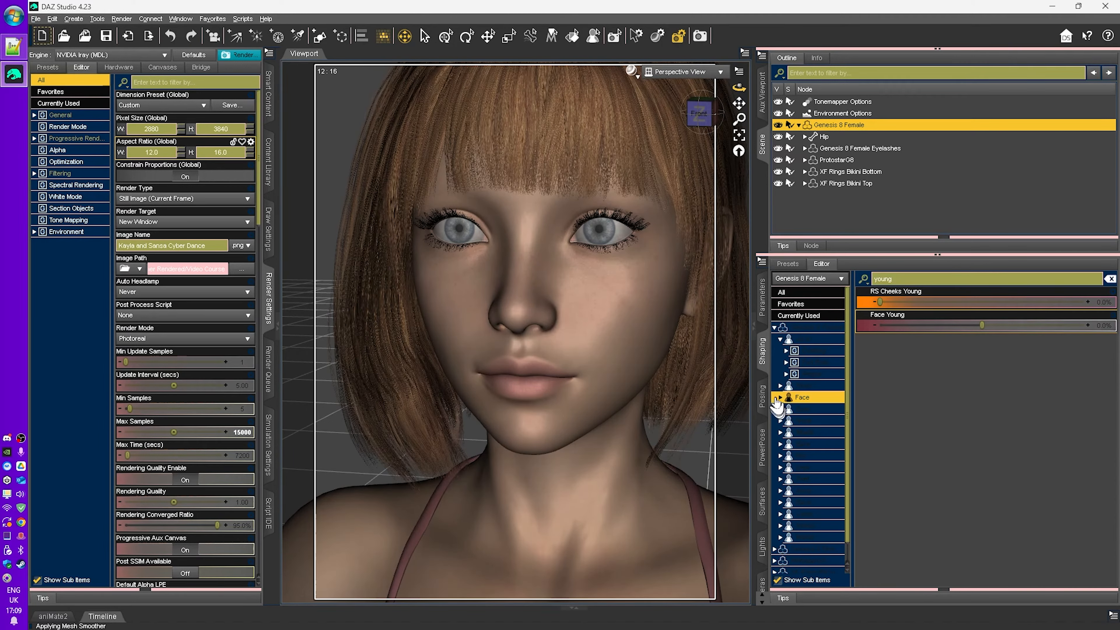
Filter the Eyes shapes for "eyes he", lower Eyes Height slightly and set RS Eyes Height Adj to 0.100%.
click(896, 281)
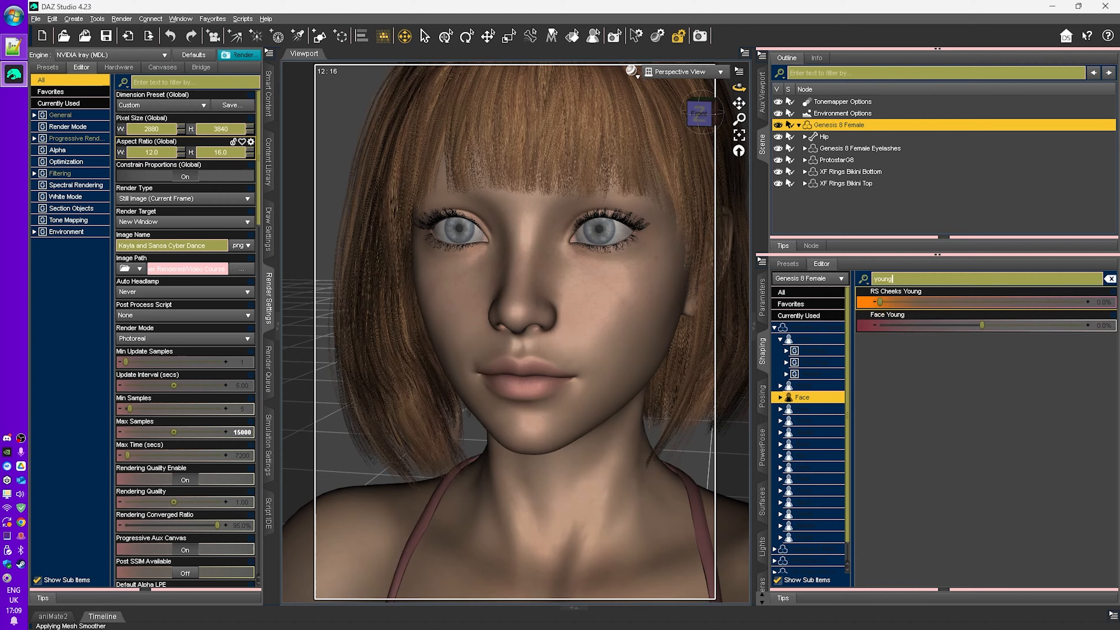
text(eyes he)
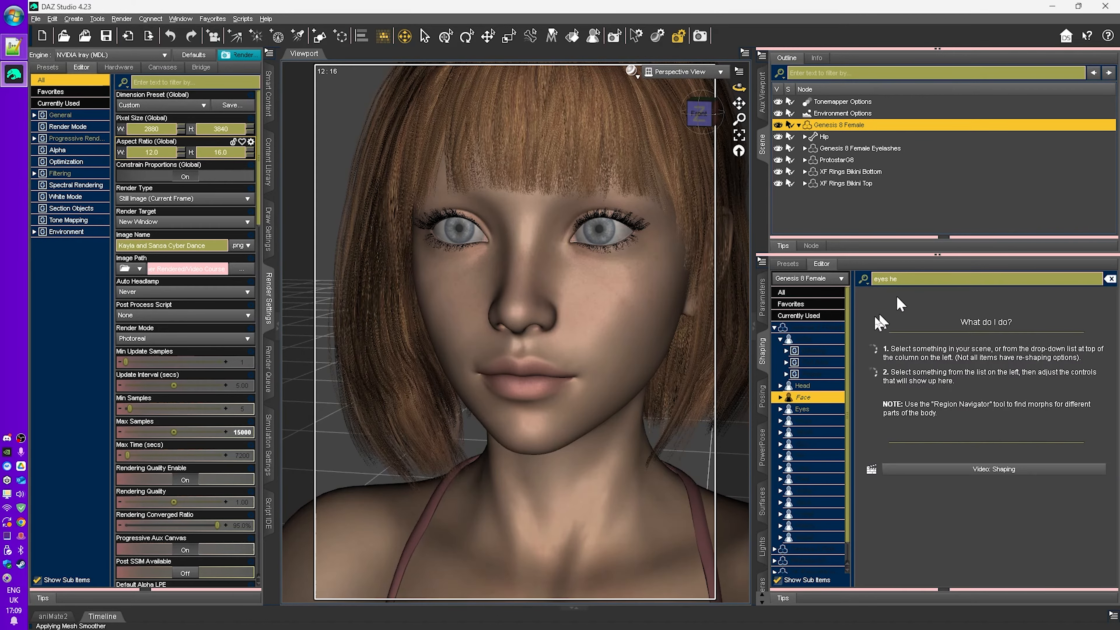
click(803, 410)
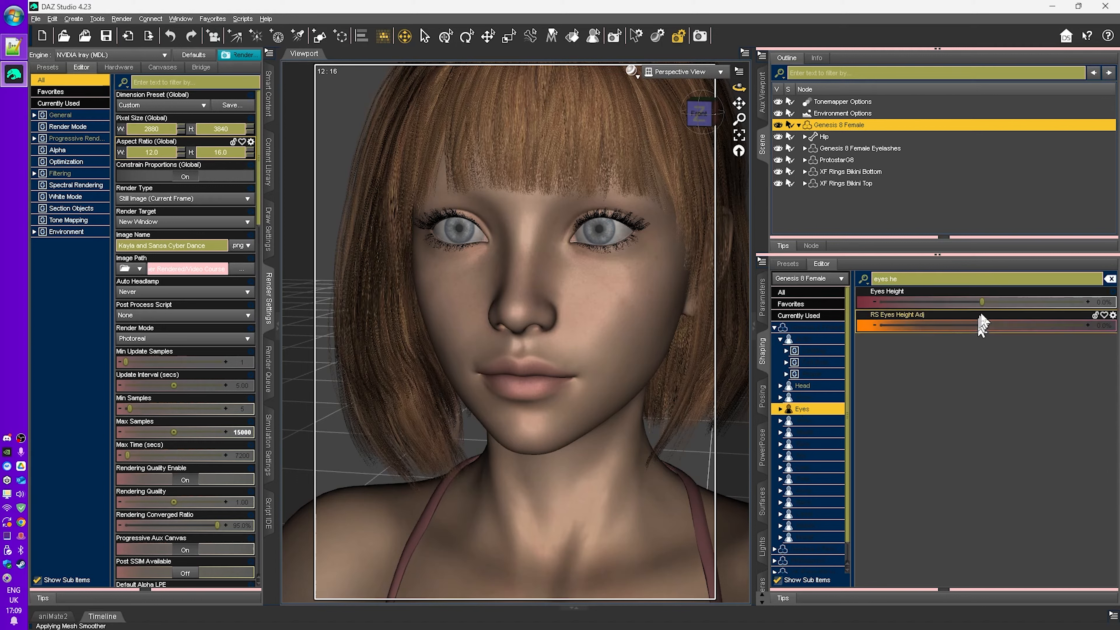
drag(981, 302, 982, 325)
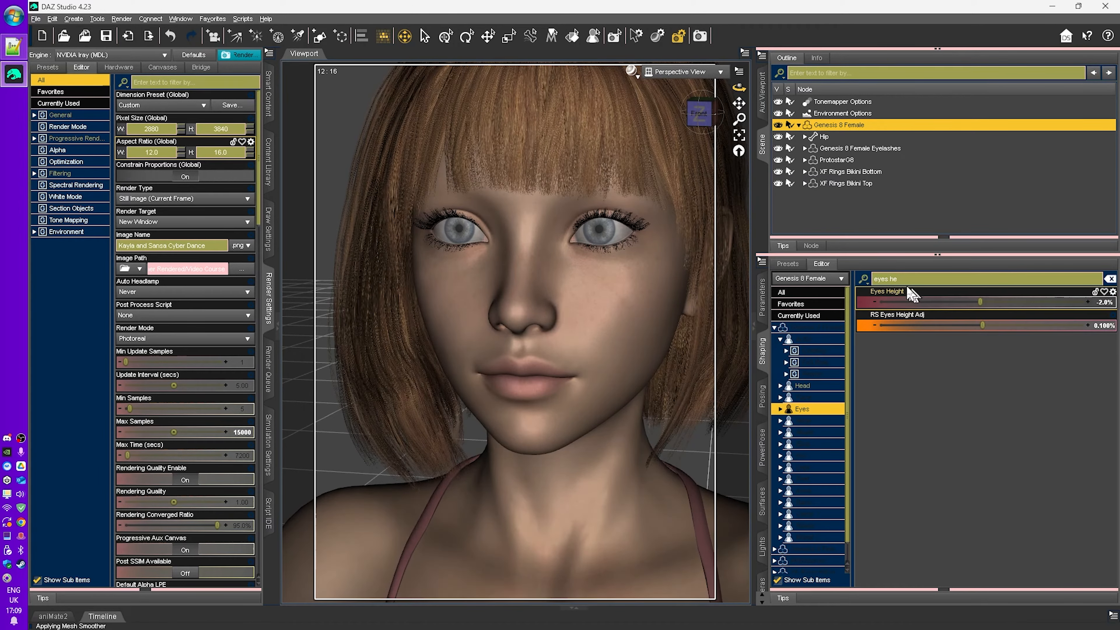
Set the mouth shapes RS Lips Tip Width to -53.8%, RS Lips Upper Shape 01 to -69.6% and RS Lips UpperMid Plumpy to -58.5%.
click(1109, 278)
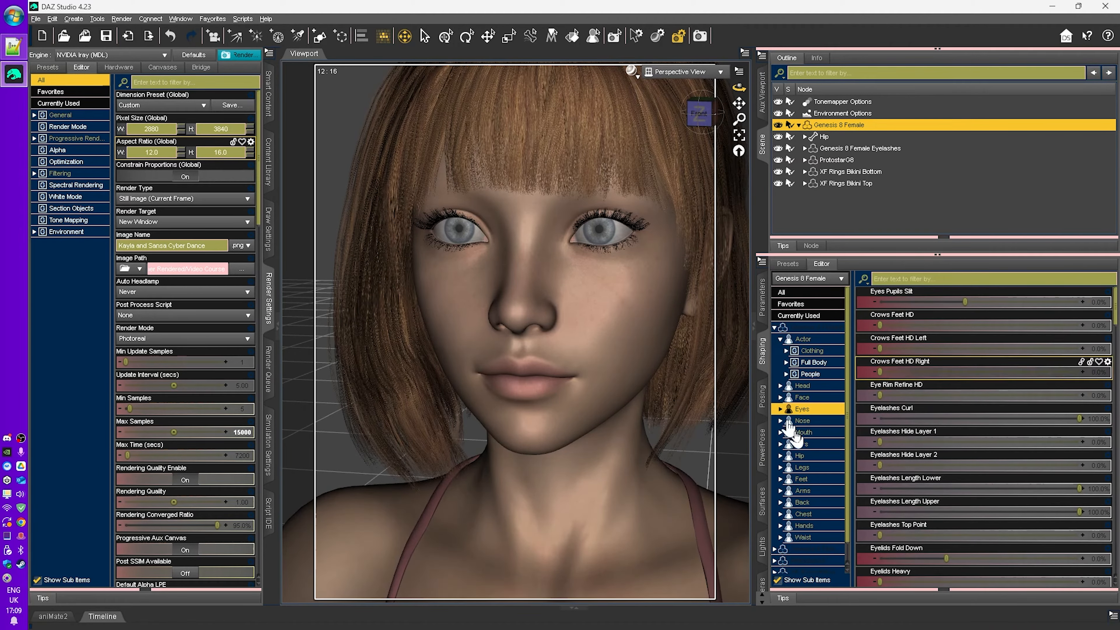
click(810, 434)
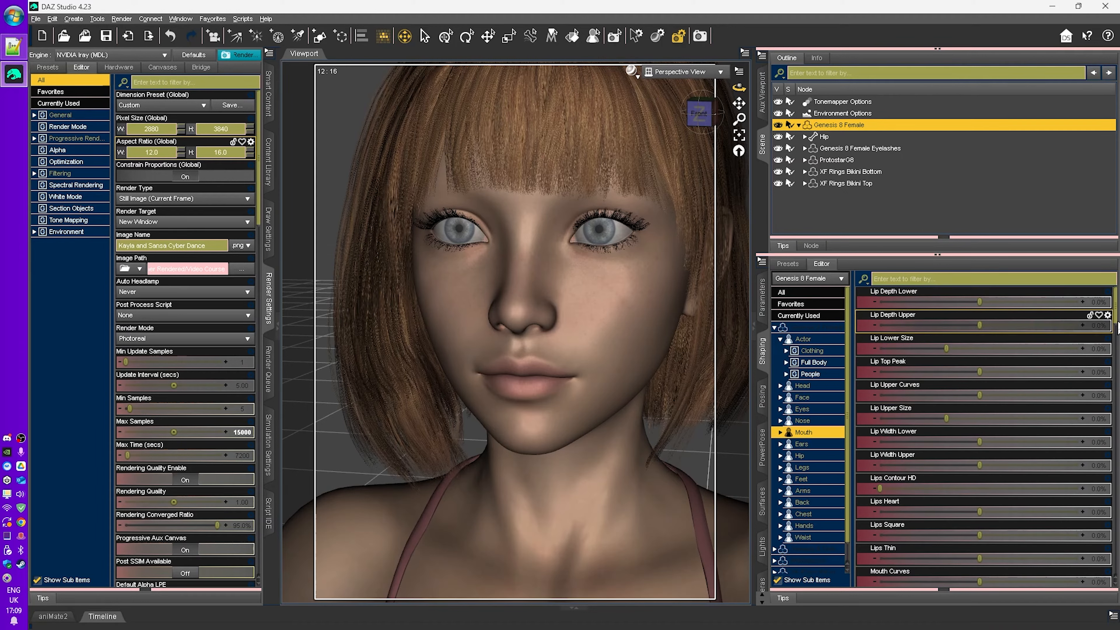
drag(1114, 326, 1115, 396)
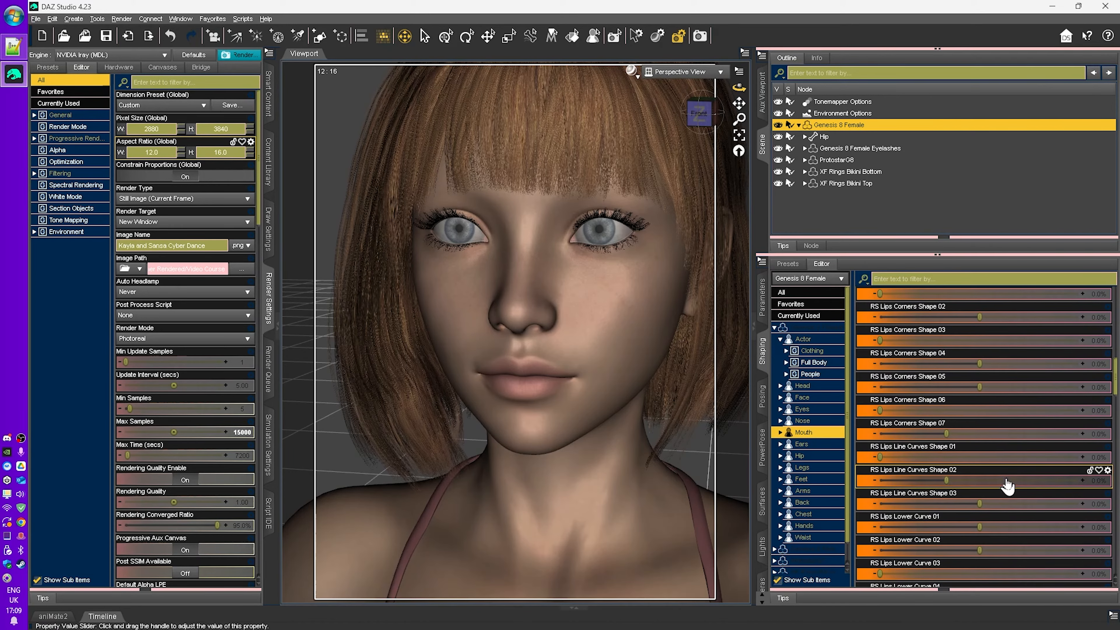
drag(1115, 384, 1113, 463)
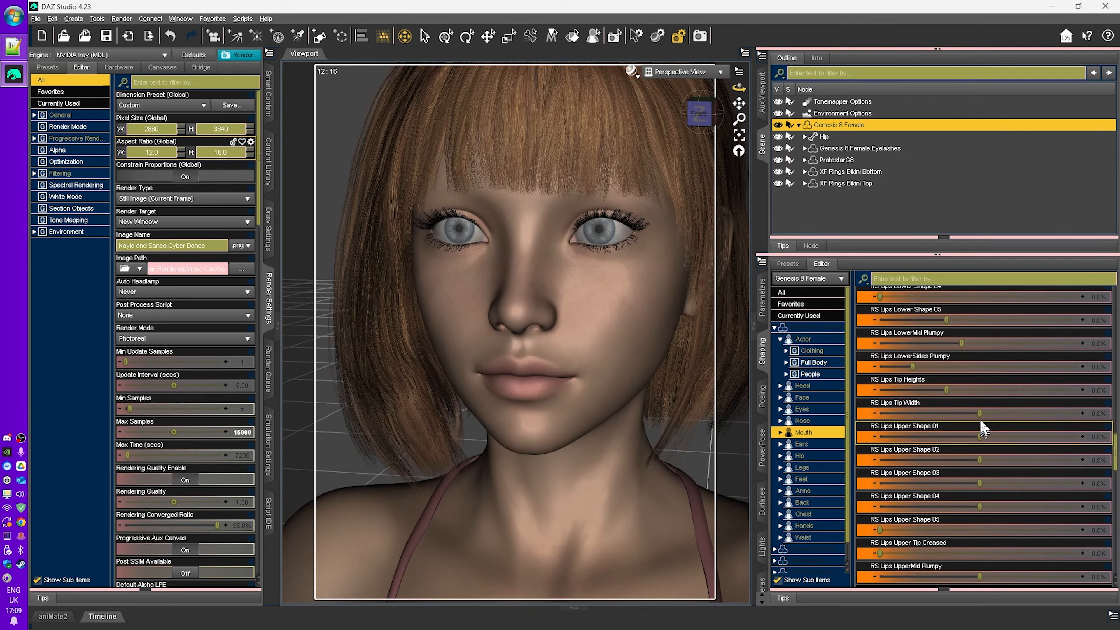
drag(979, 413, 886, 431)
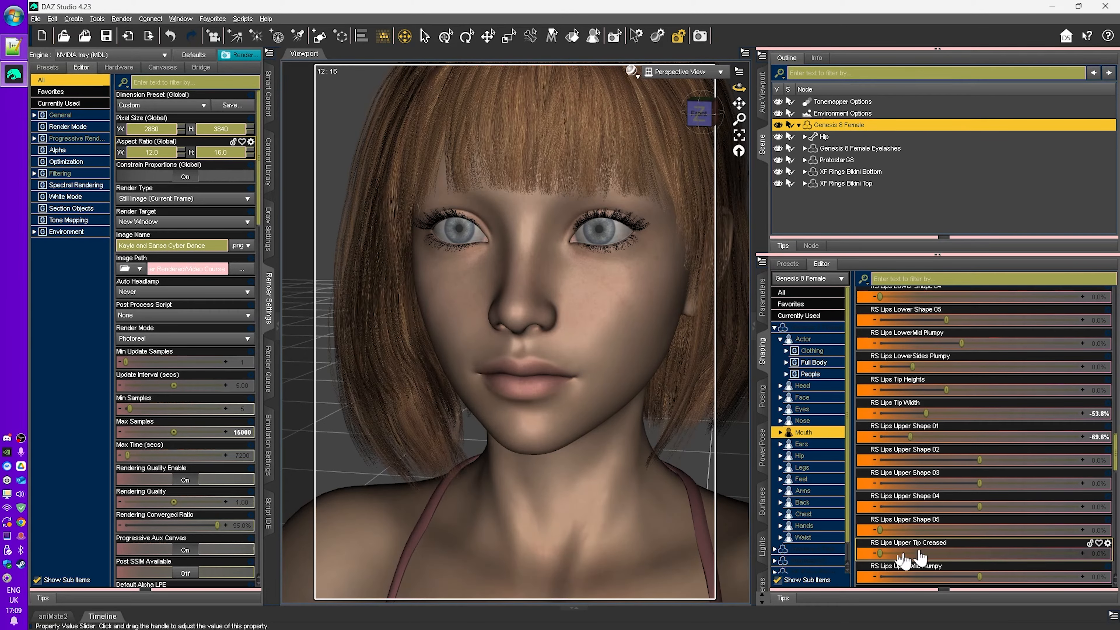
scroll(992, 572, down, 3)
scroll(992, 573, down, 1)
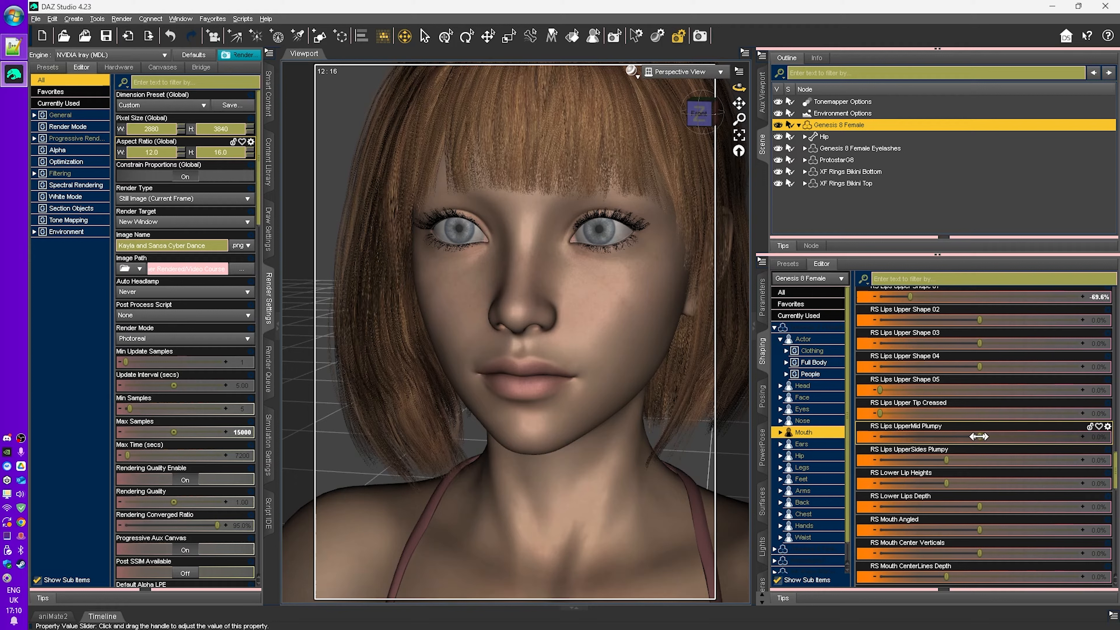
drag(978, 436, 843, 430)
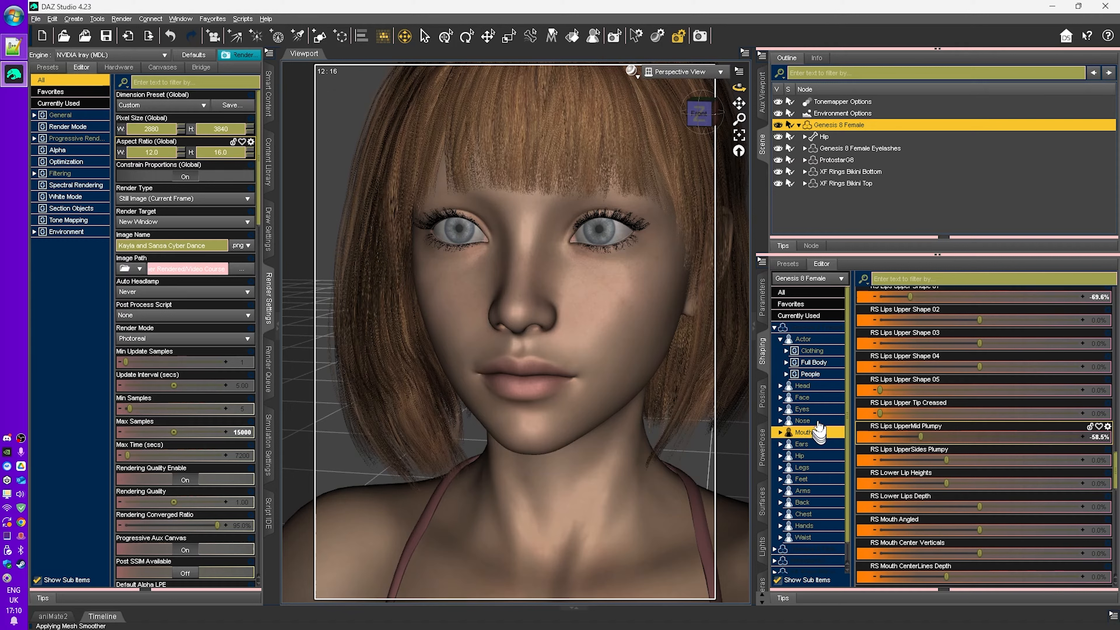
Set the figure's eye shapes Eyes Angled to -36.0% and Eyes Almond Inner to 17.8%.
click(810, 410)
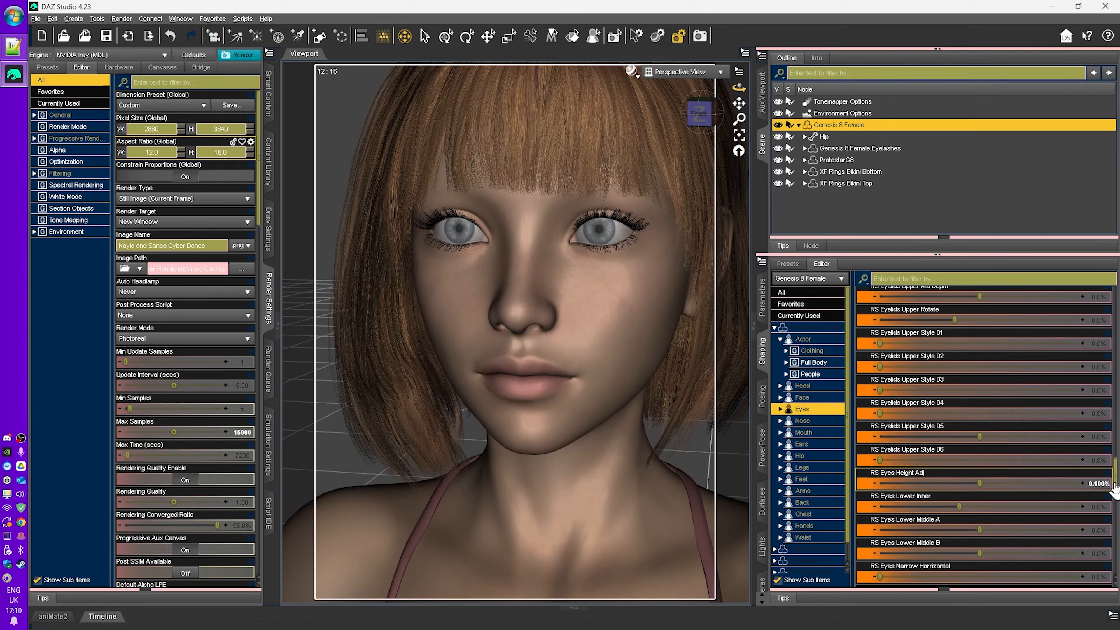
scroll(1116, 477, up, 3)
drag(1116, 474, 1116, 357)
drag(979, 378, 930, 374)
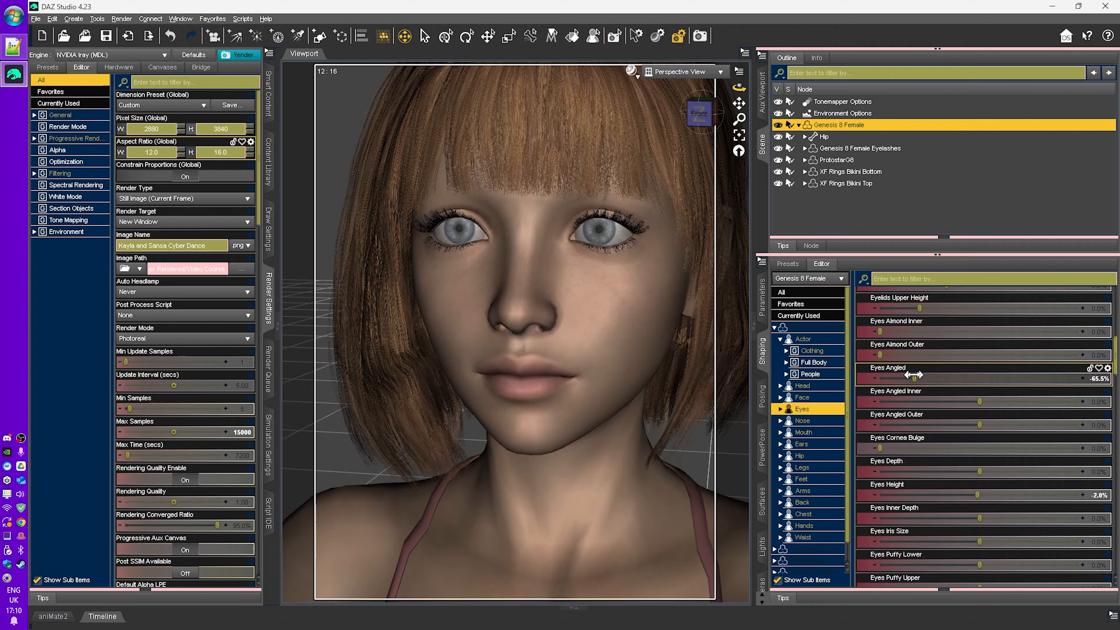
drag(911, 374, 942, 378)
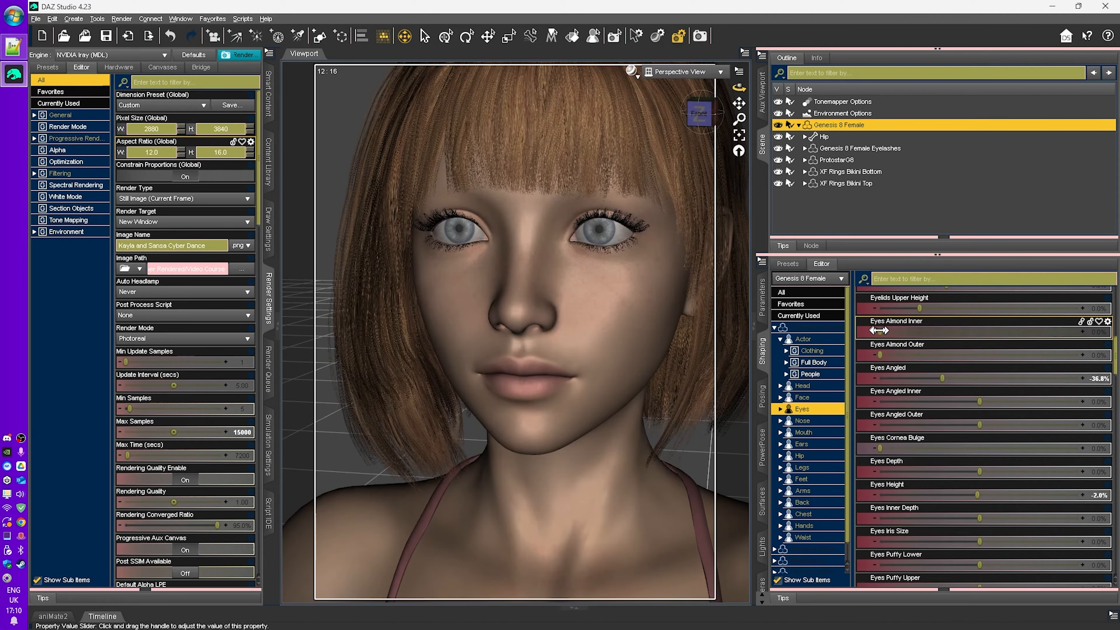
drag(880, 332, 913, 340)
Try the Eyelids Heavy shape, return it to zero and reduce the Eyelids Lower Height shape.
drag(1115, 371, 1115, 338)
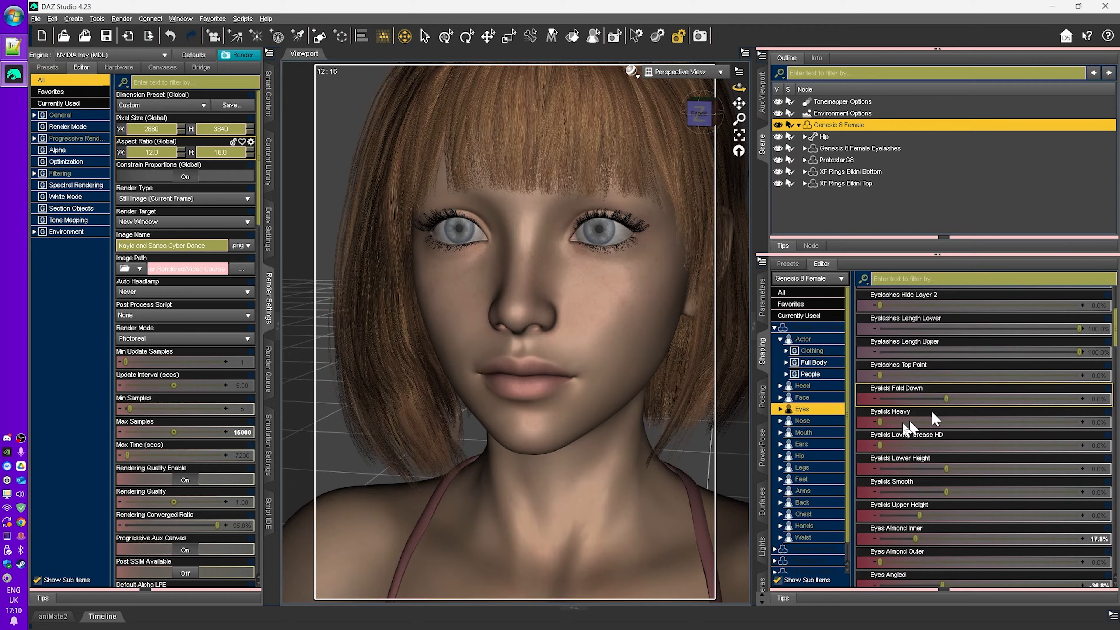
drag(877, 424, 885, 422)
drag(960, 422, 858, 422)
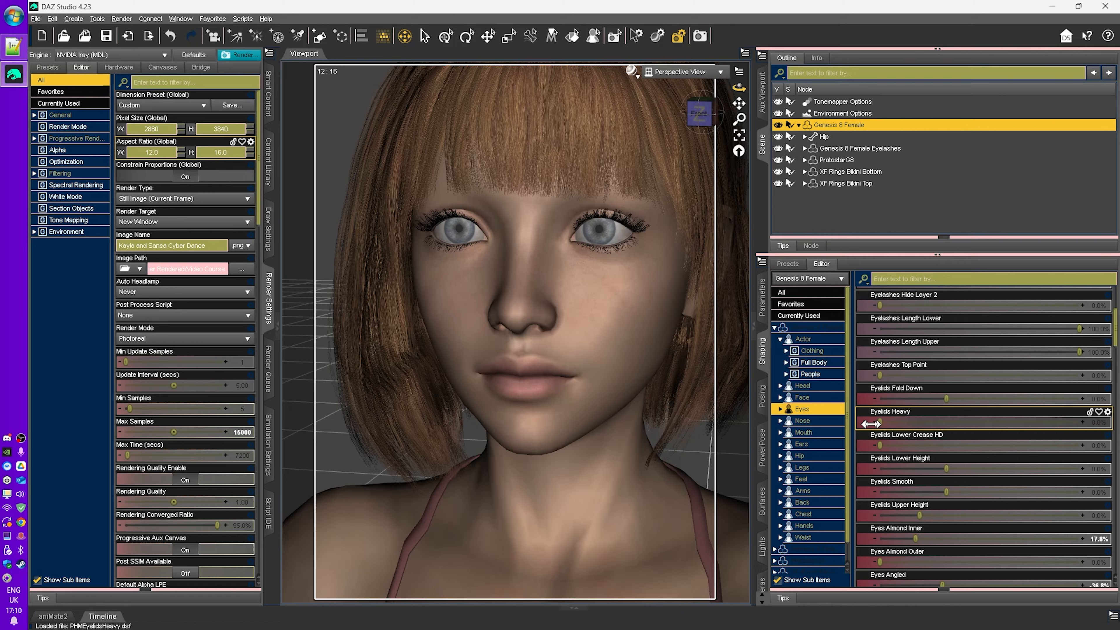
drag(947, 473, 914, 473)
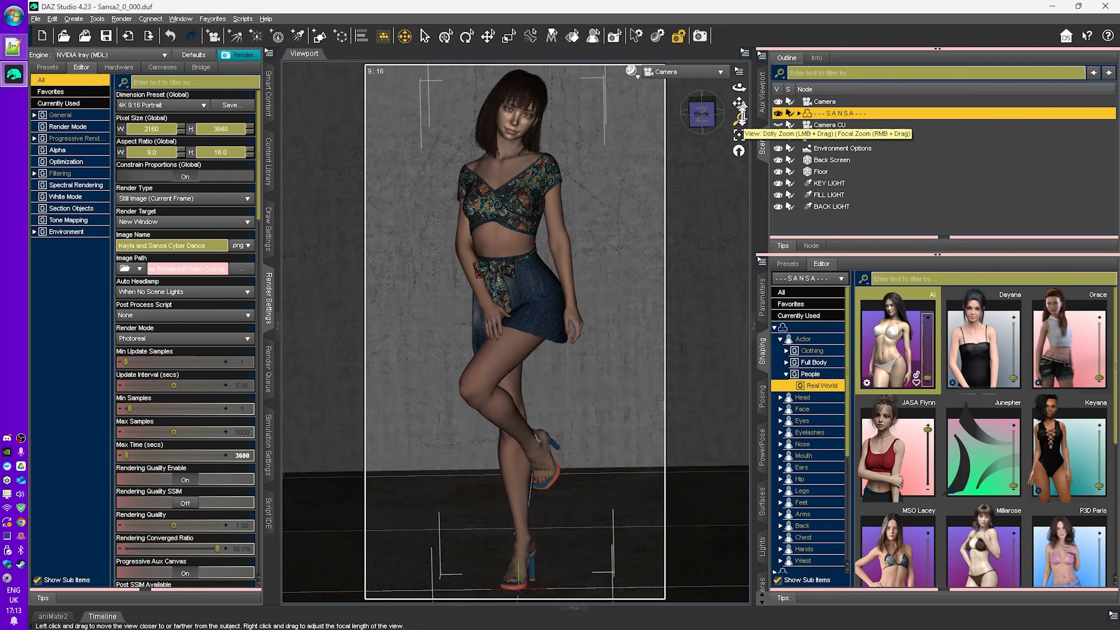
Bring the SANSA figure's face into a close-up and examine her Face shape values from the brows to the jaw.
drag(738, 119, 748, 359)
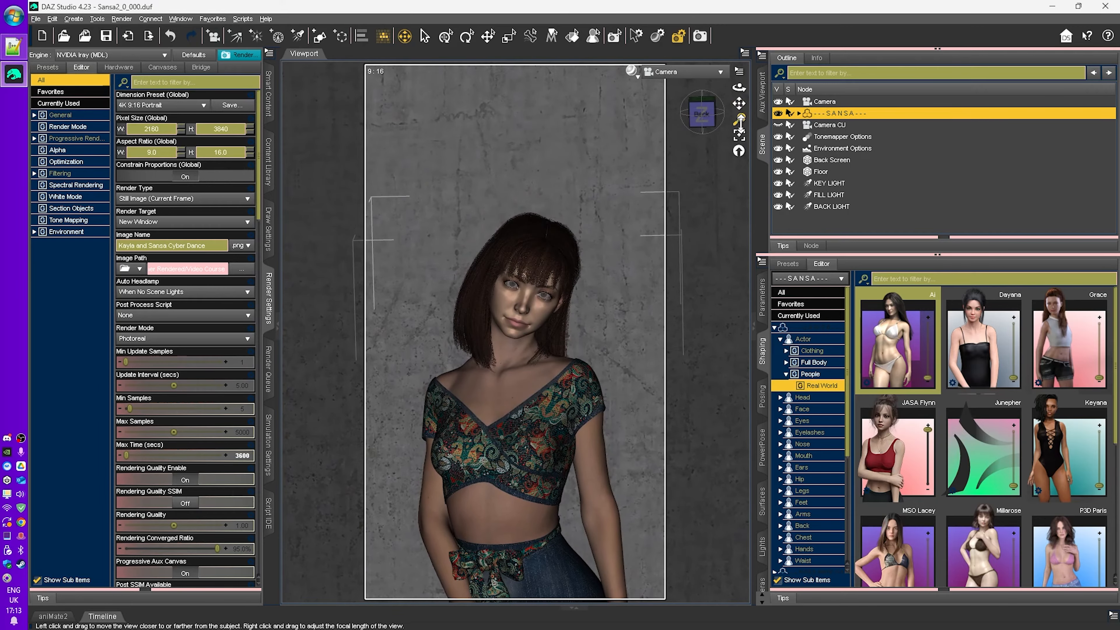
drag(739, 119, 729, 90)
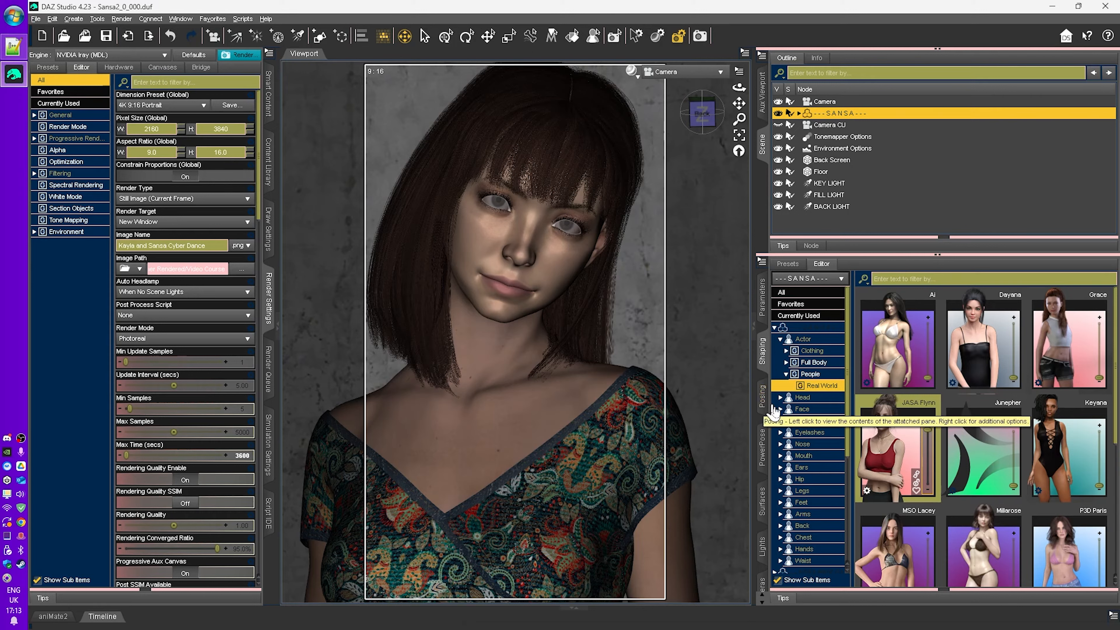
click(809, 409)
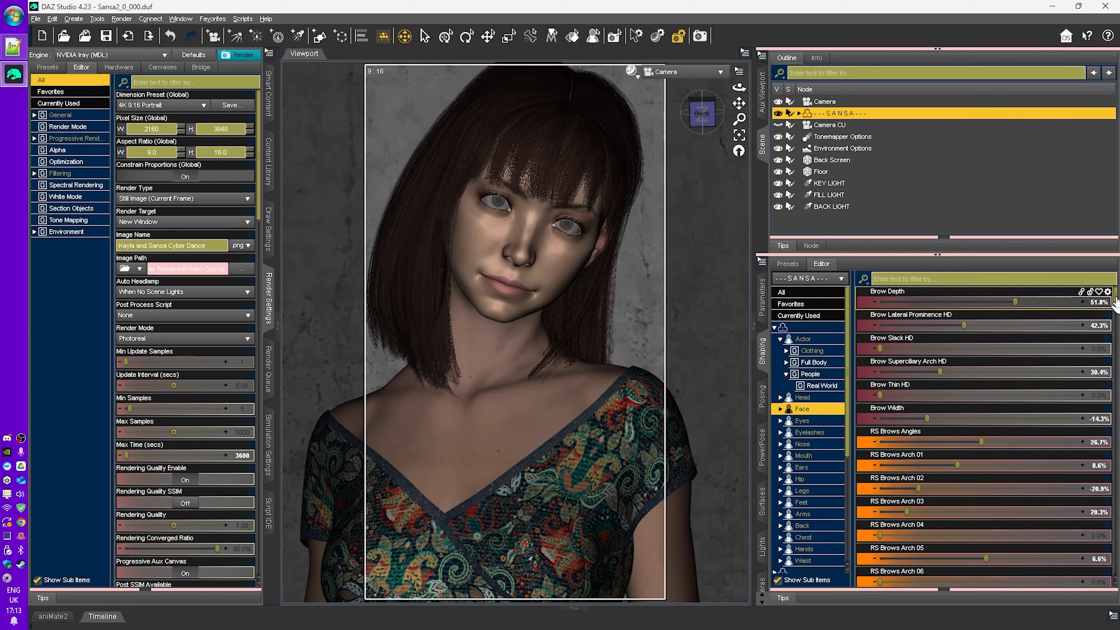
drag(1116, 304, 1113, 435)
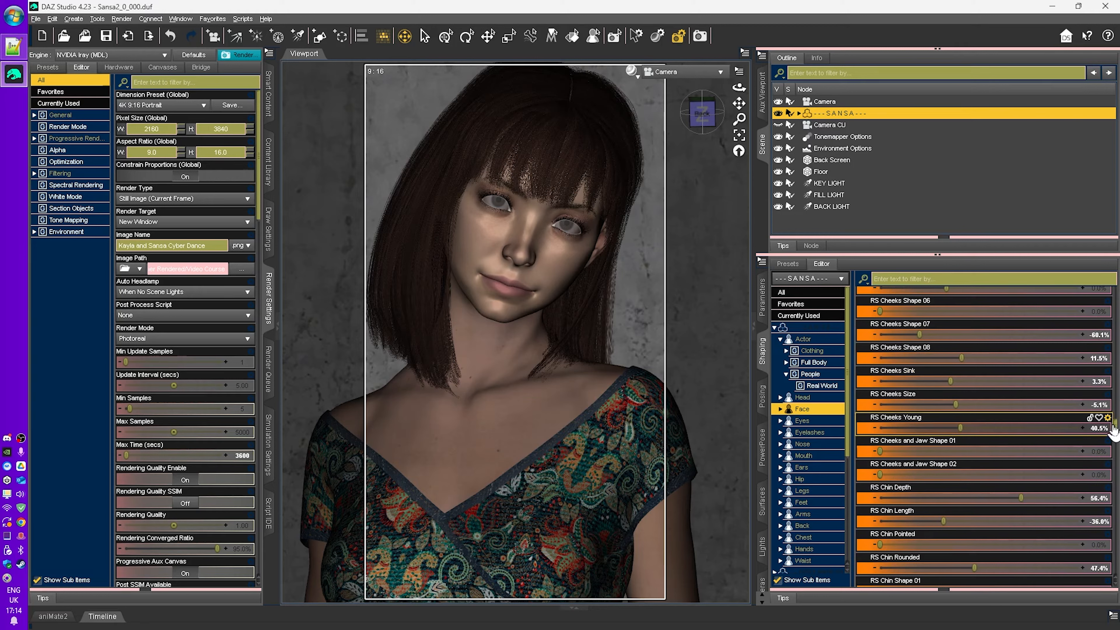
drag(1114, 431, 1116, 471)
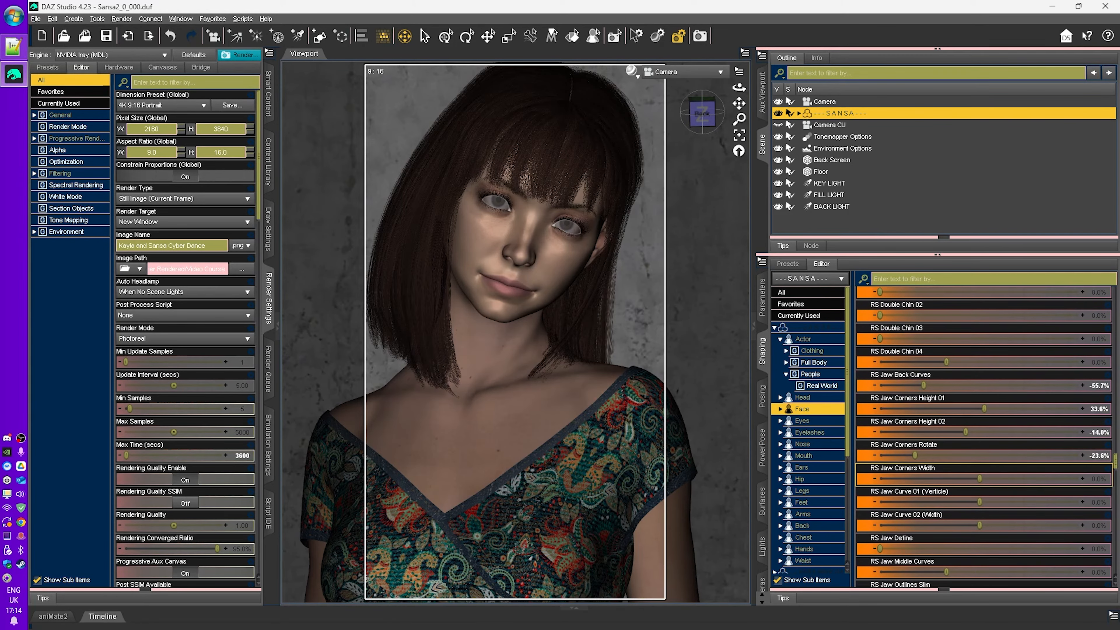
Render a live preview of the SANSA close-up in the viewport and set the render aspect ratio to 12:16.
key(ctrl+0)
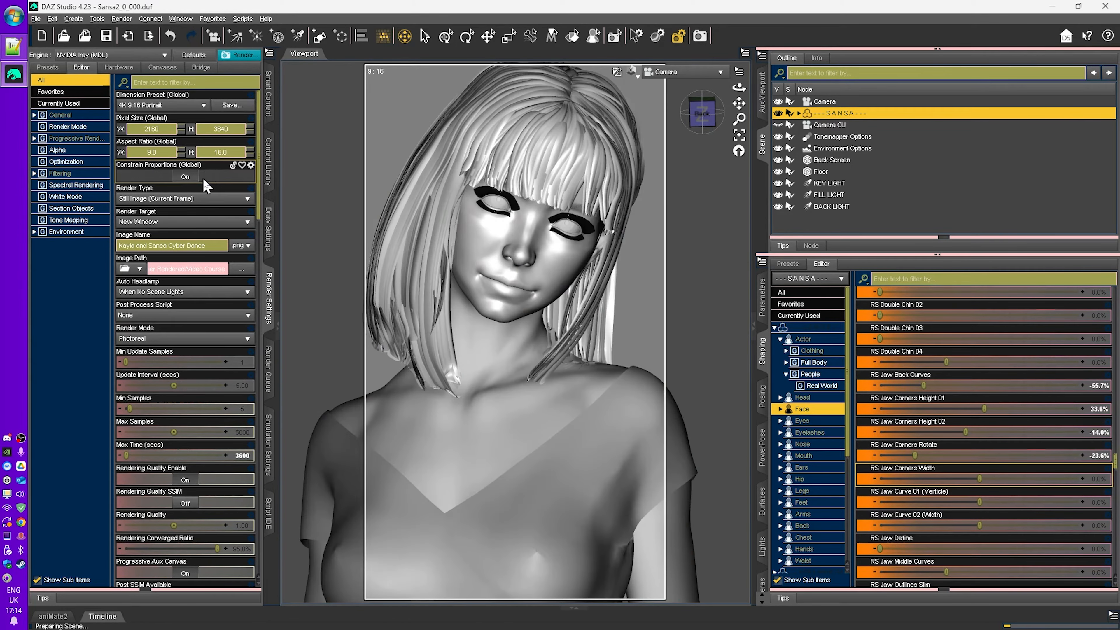
drag(136, 151, 216, 180)
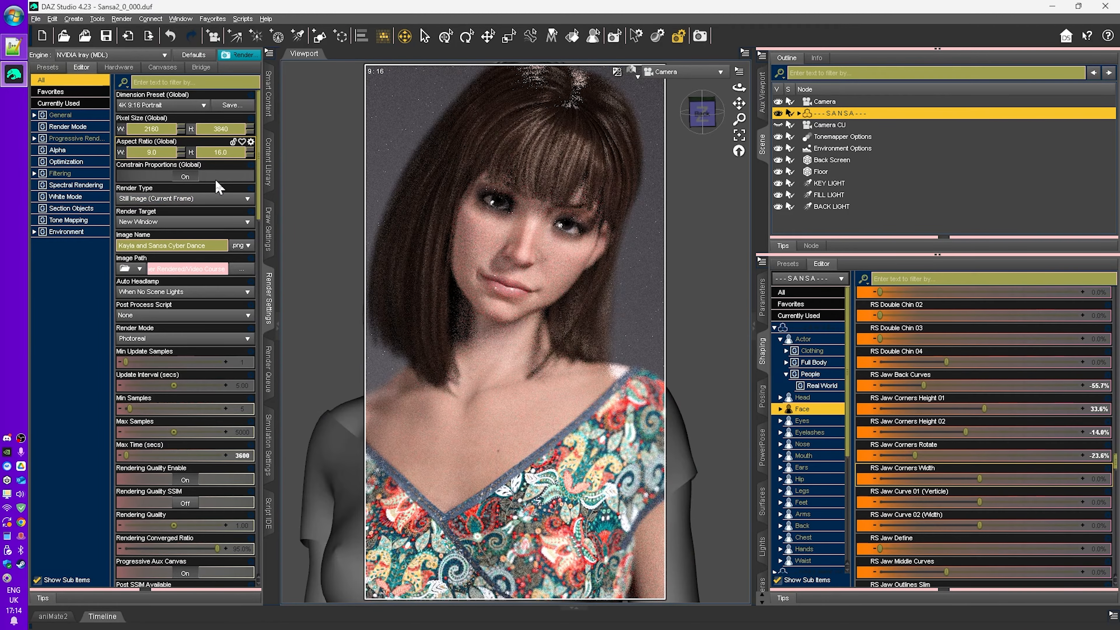
text(12)
key(Tab)
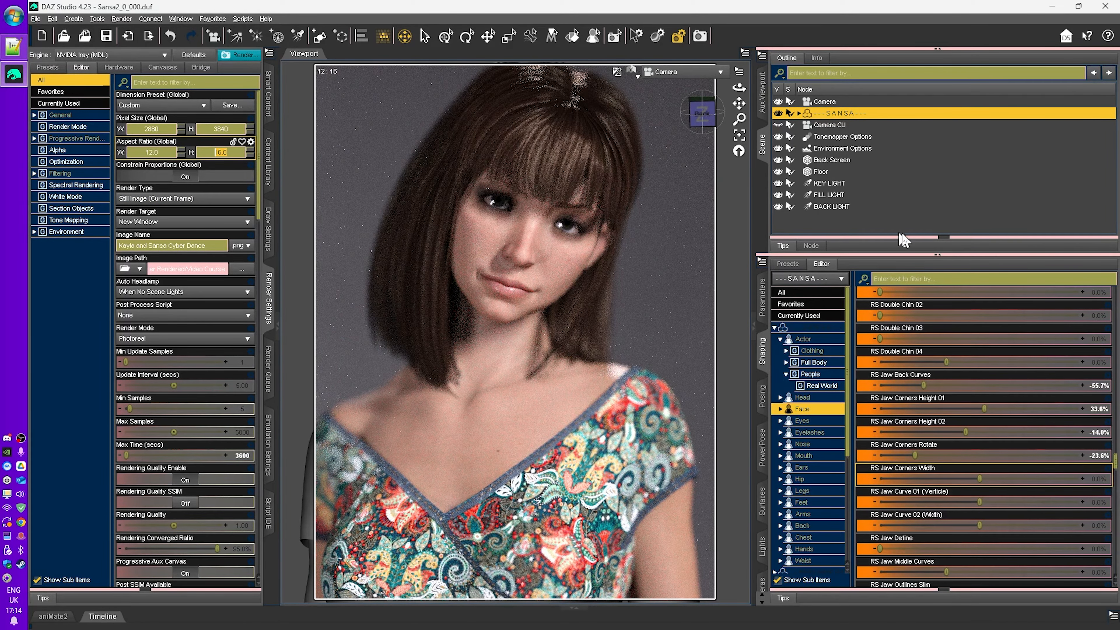
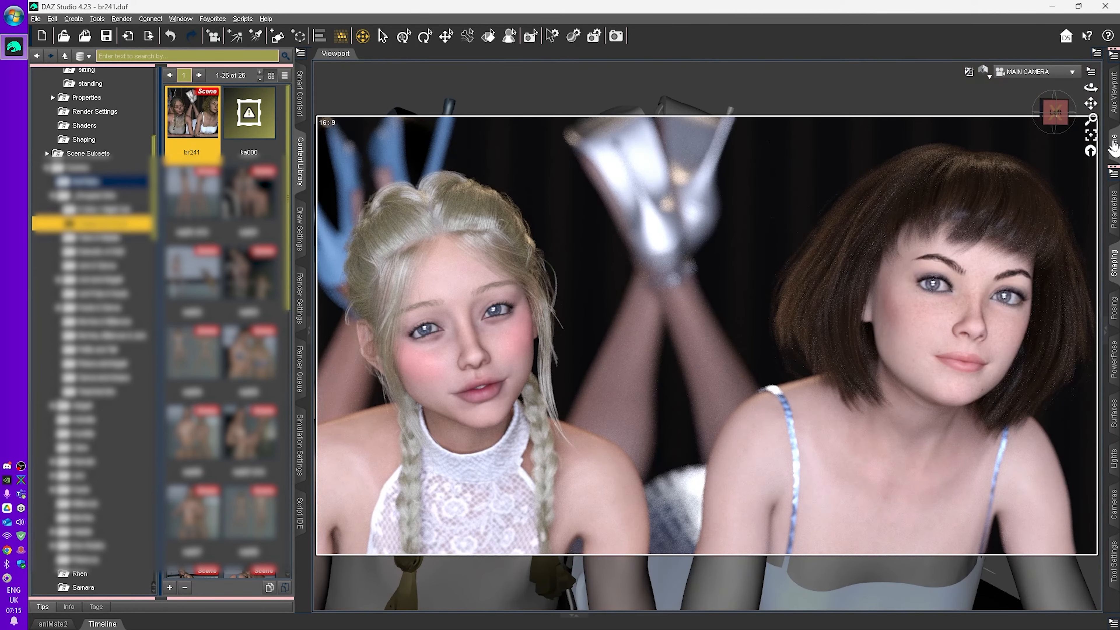
Expand the My Girls group in the scene's node list and select the KAYLA figure.
click(1113, 142)
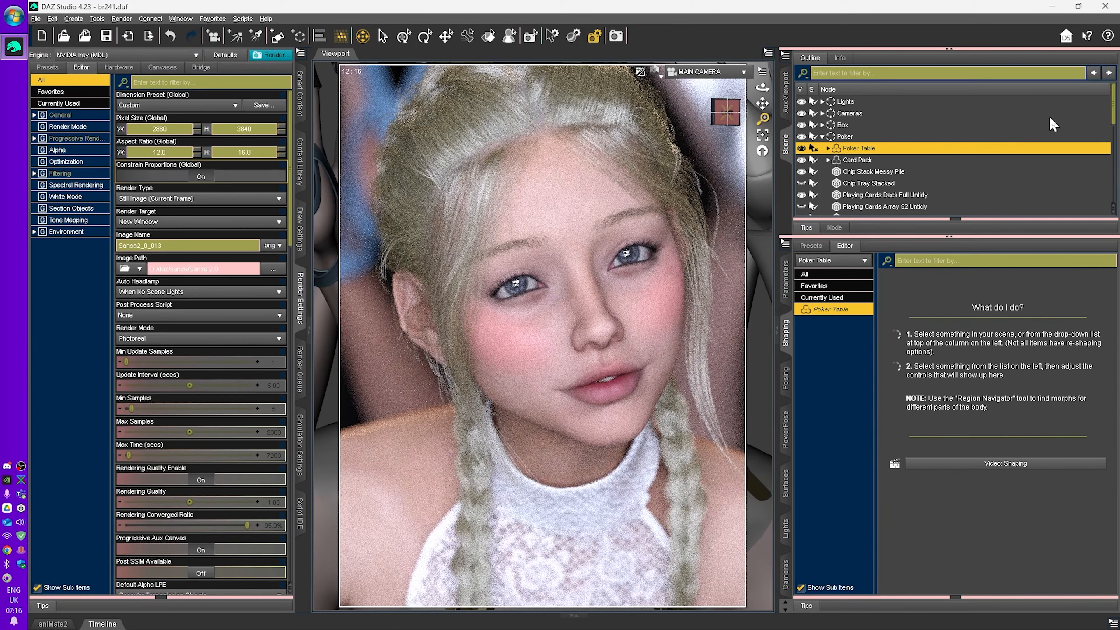
scroll(1053, 125, down, 8)
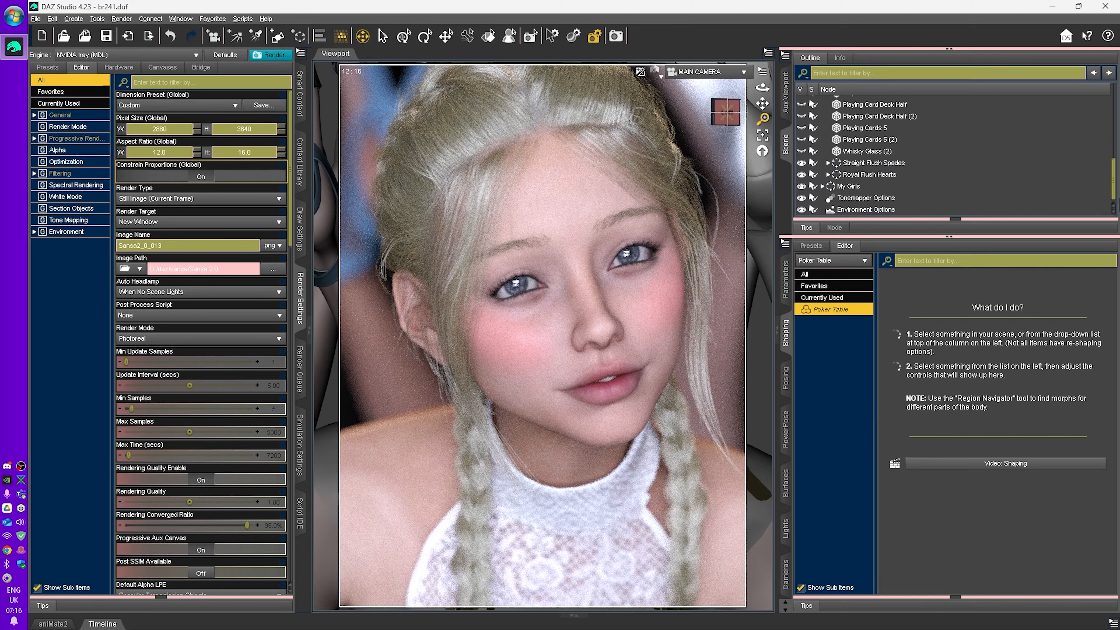
click(822, 186)
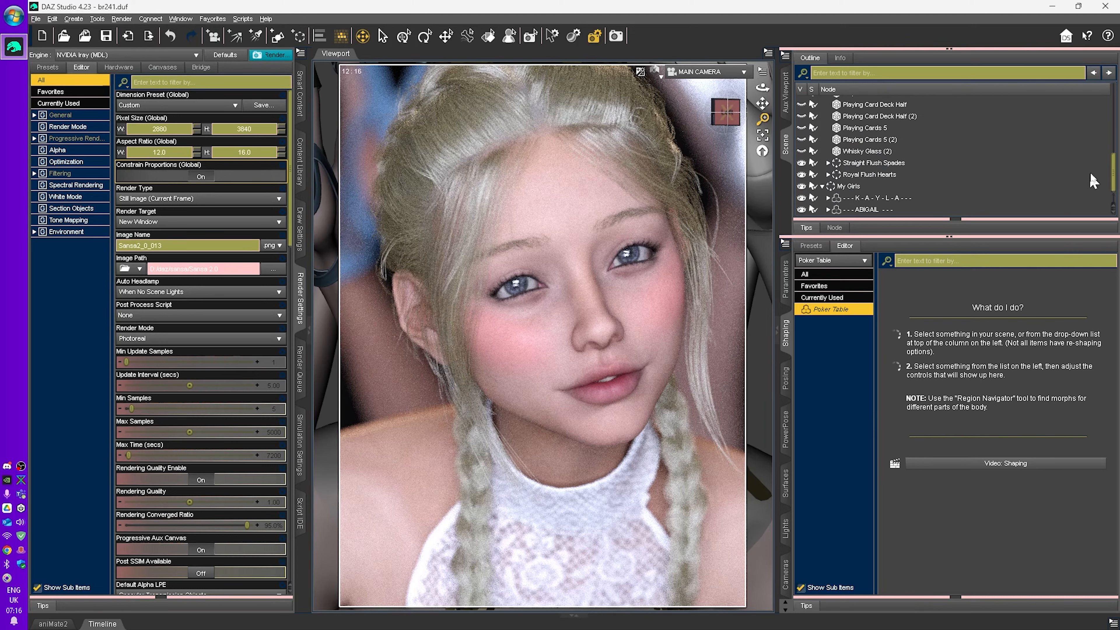
drag(1112, 175, 1112, 186)
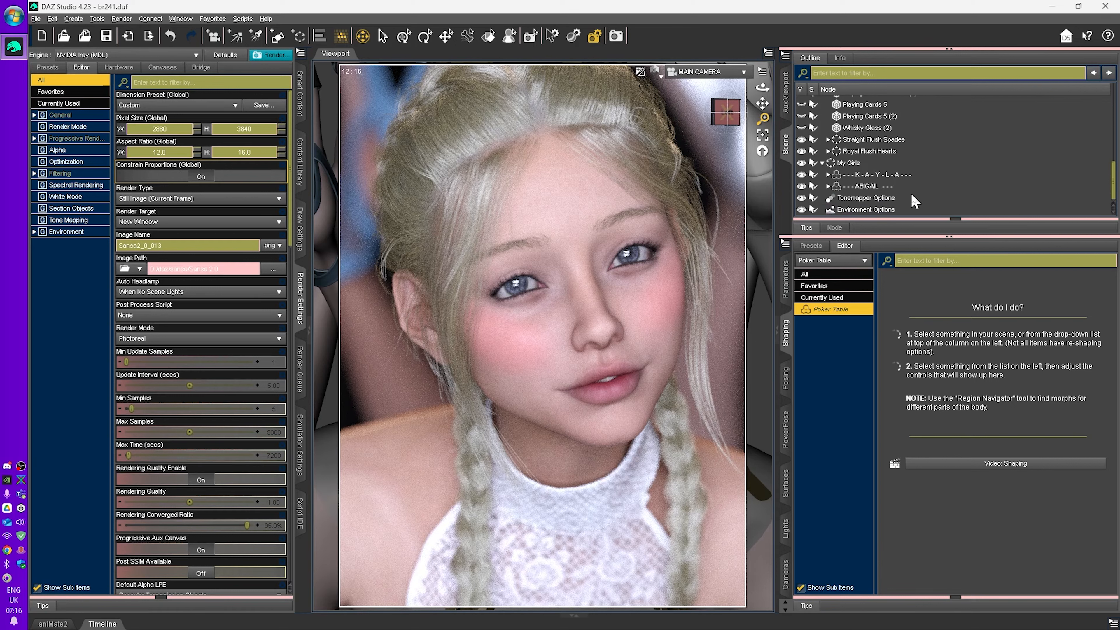
click(878, 176)
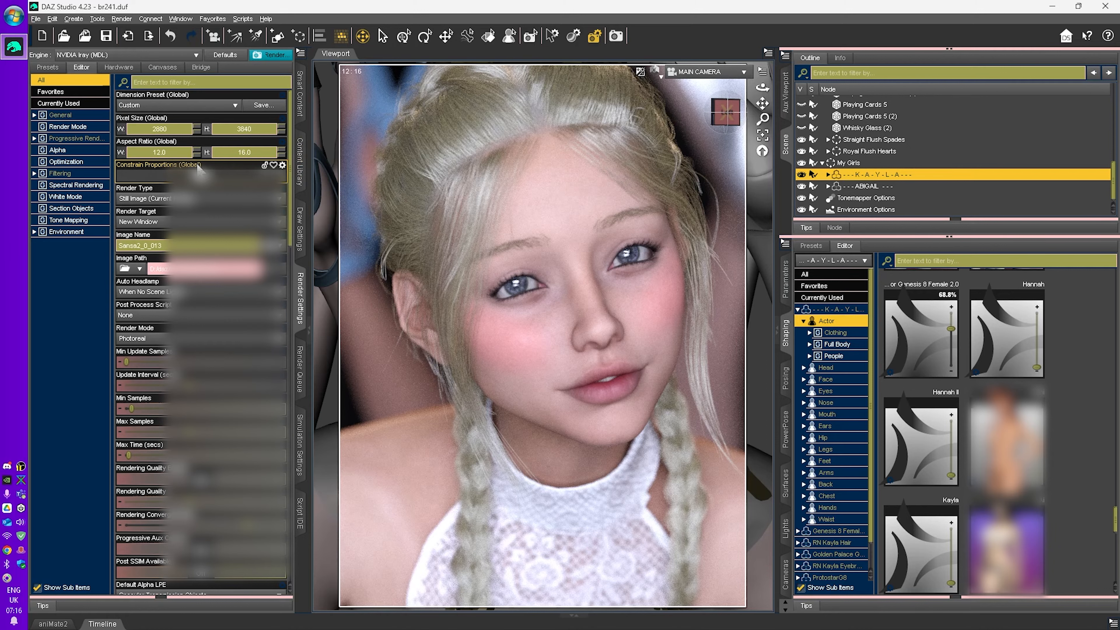
Collapse the Scenes folder in the content library and open the Materials folder of RN Kayla under Genesis 8 Female Characters.
click(300, 161)
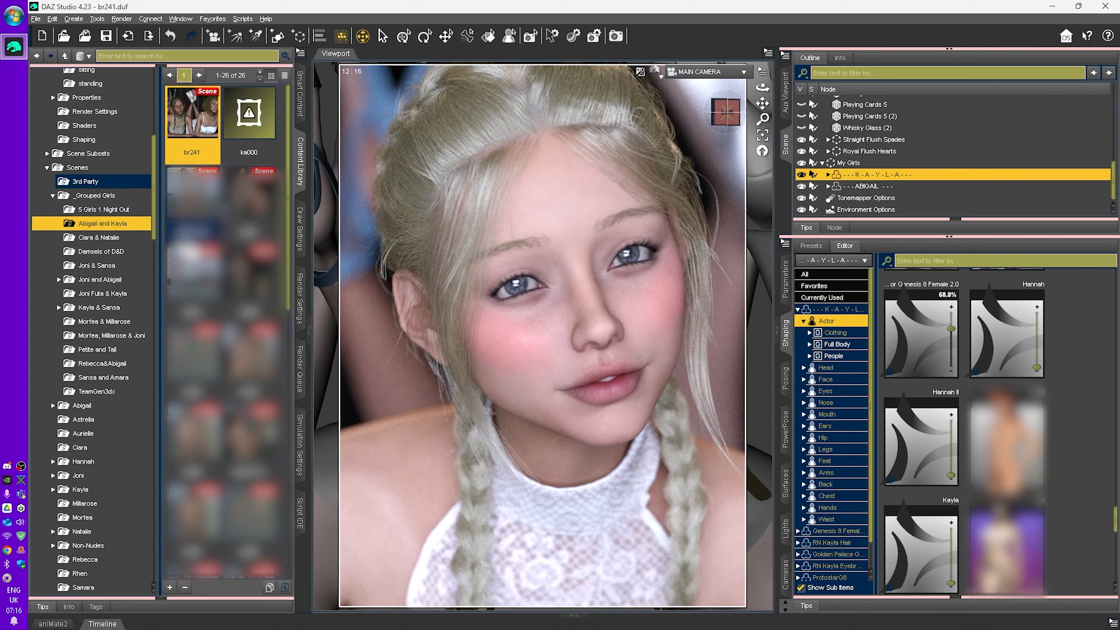
click(46, 167)
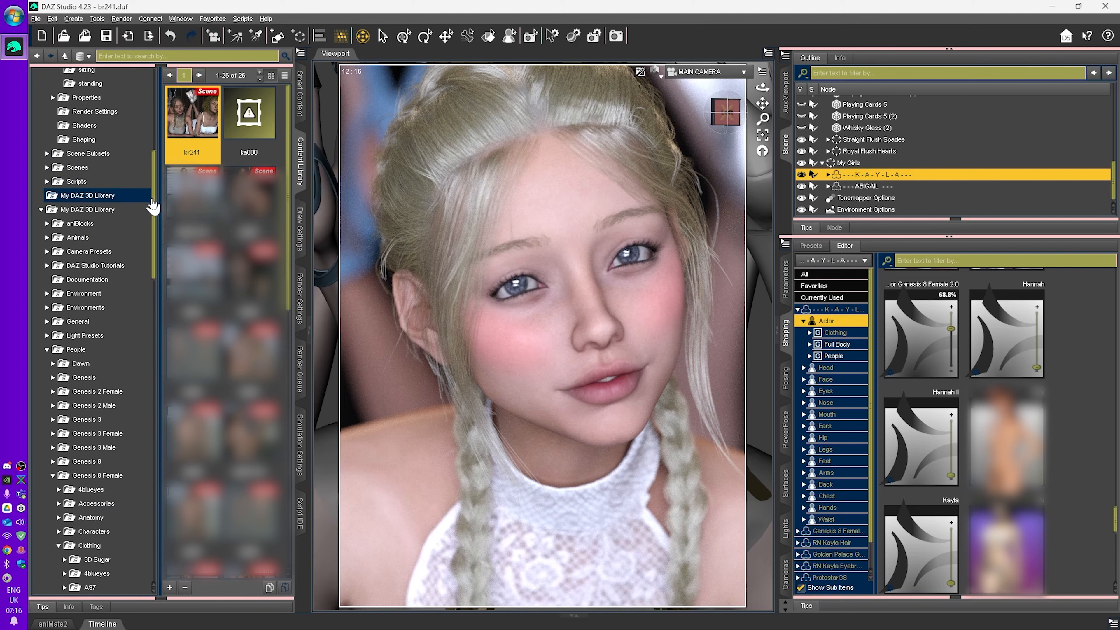
scroll(152, 205, down, 5)
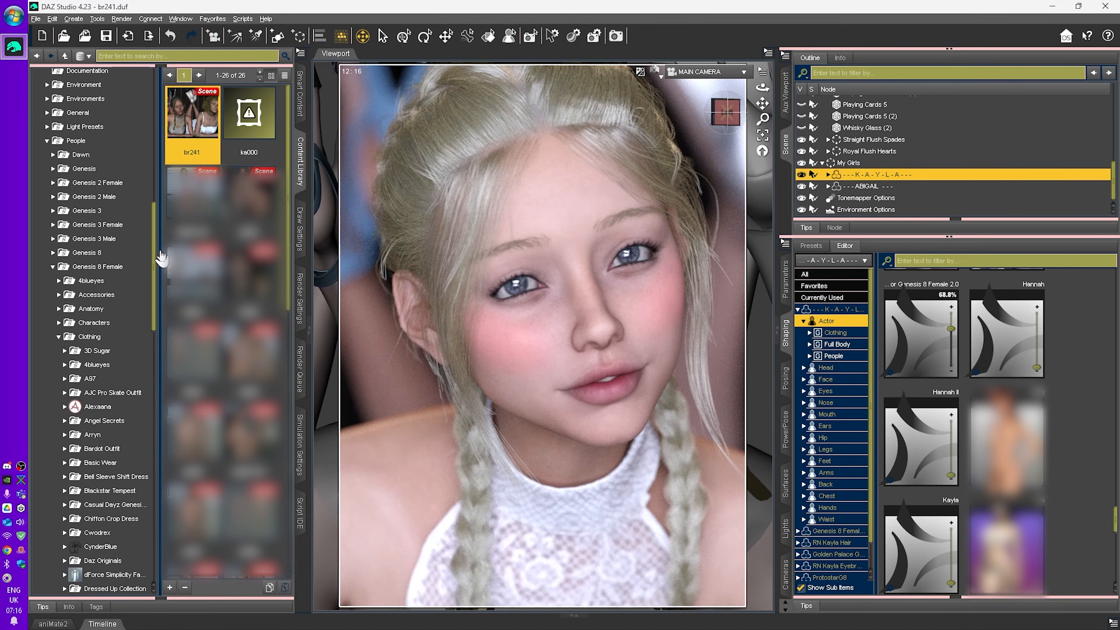
scroll(164, 264, down, 1)
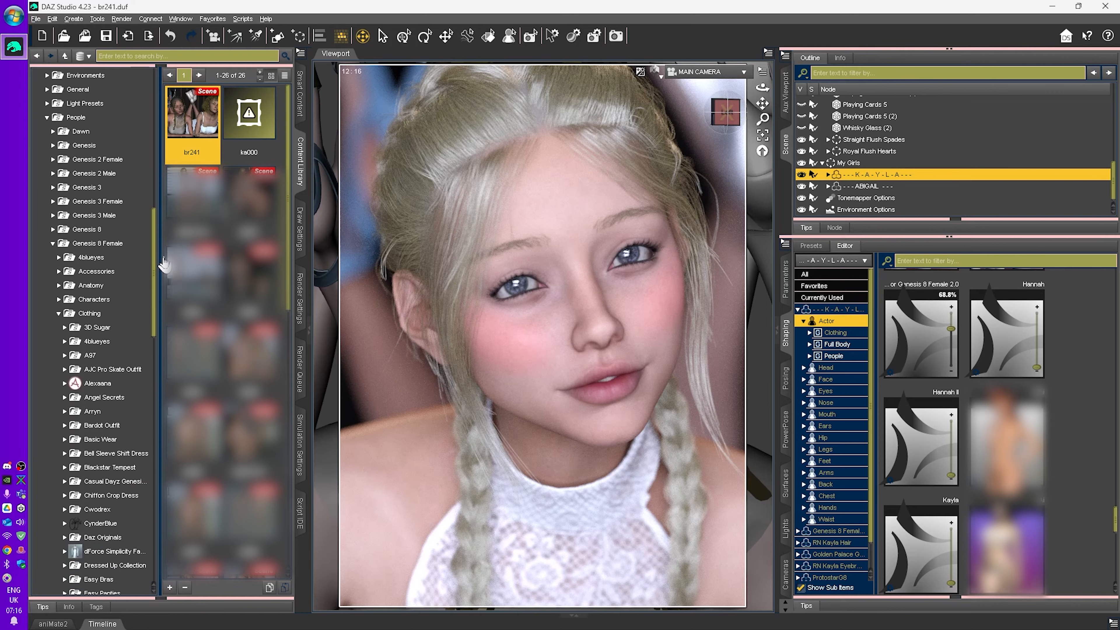
scroll(164, 264, down, 2)
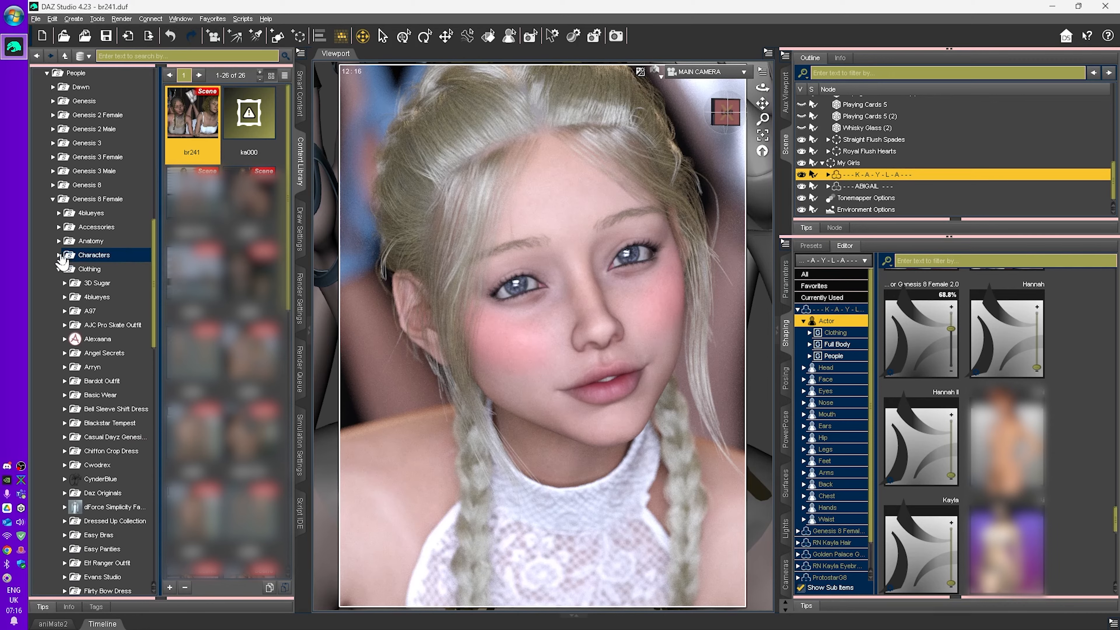
click(59, 255)
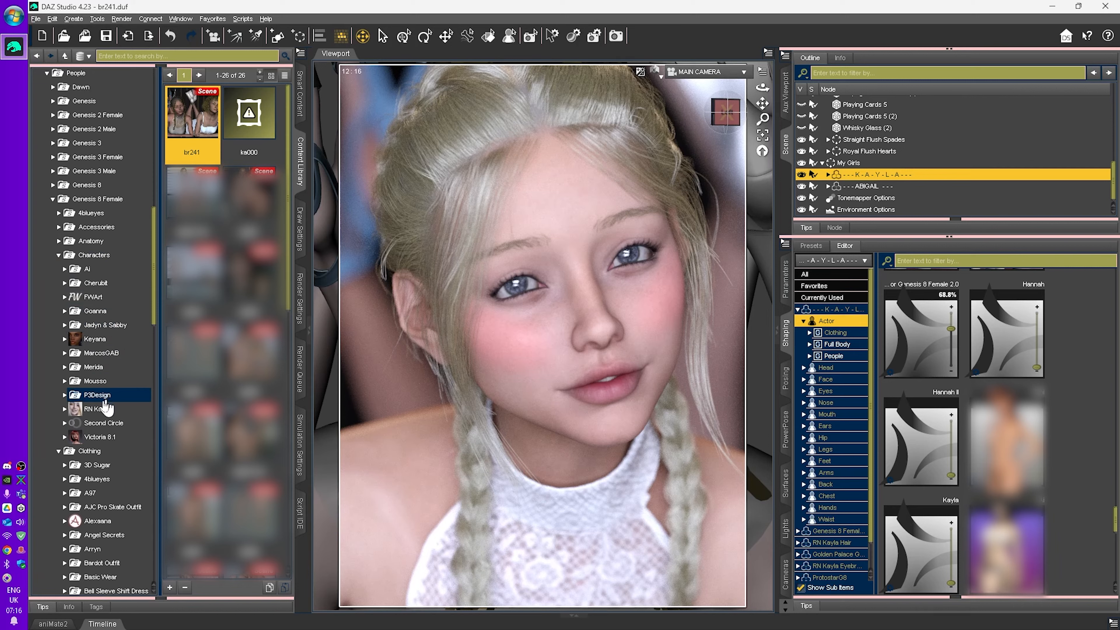
click(65, 408)
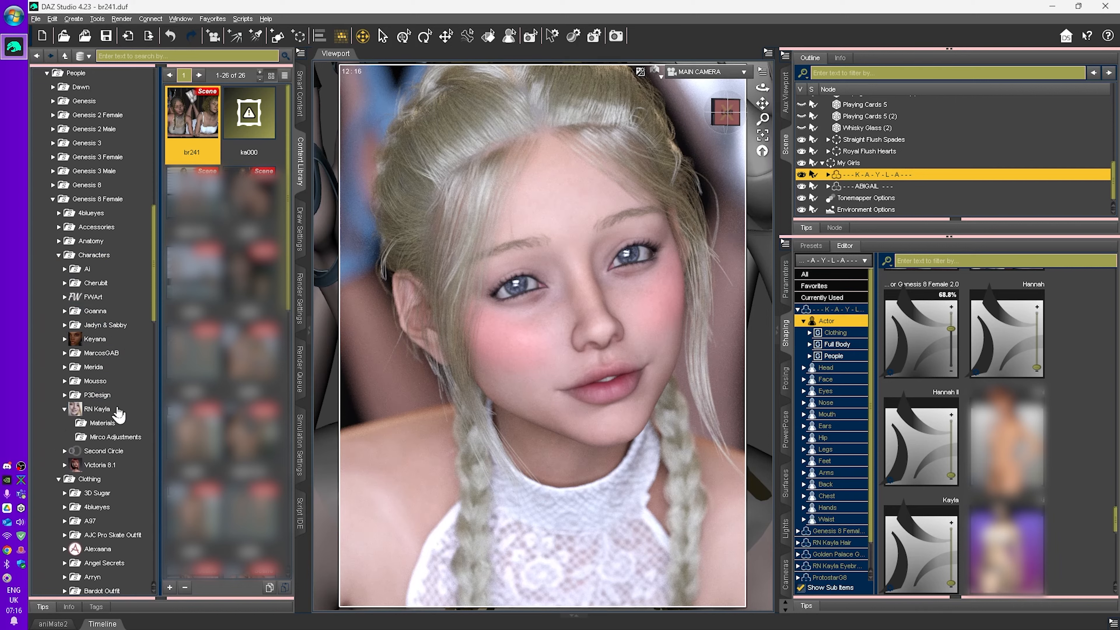
click(106, 424)
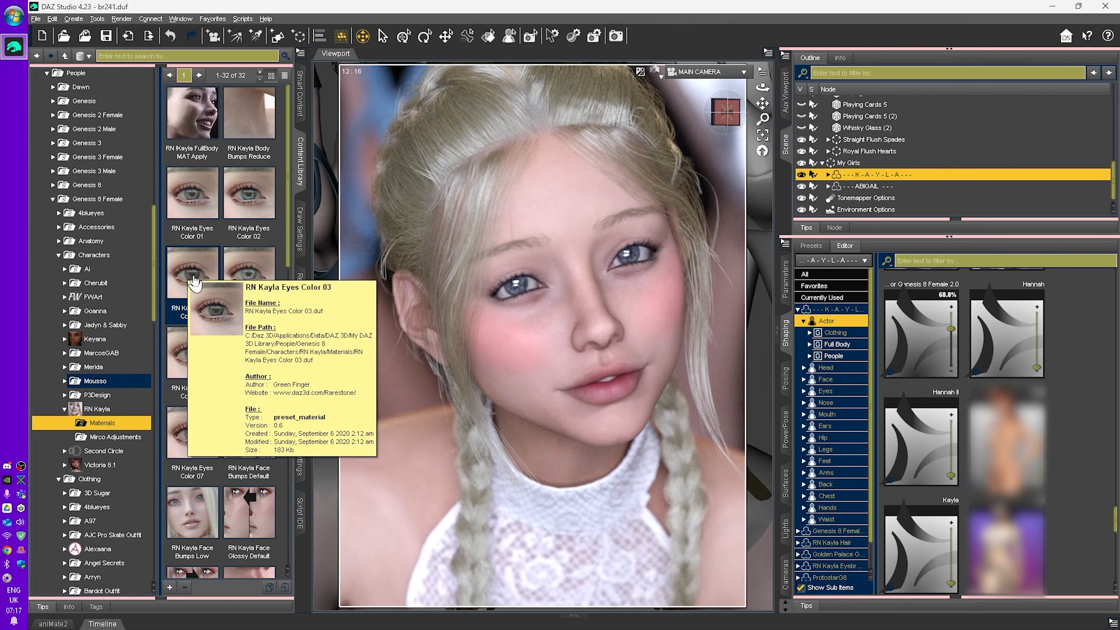
Try the RN Kayla Eyes Color 03 material on the KAYLA figure, undo it and apply RN Kayla Eyes Color 04.
click(196, 282)
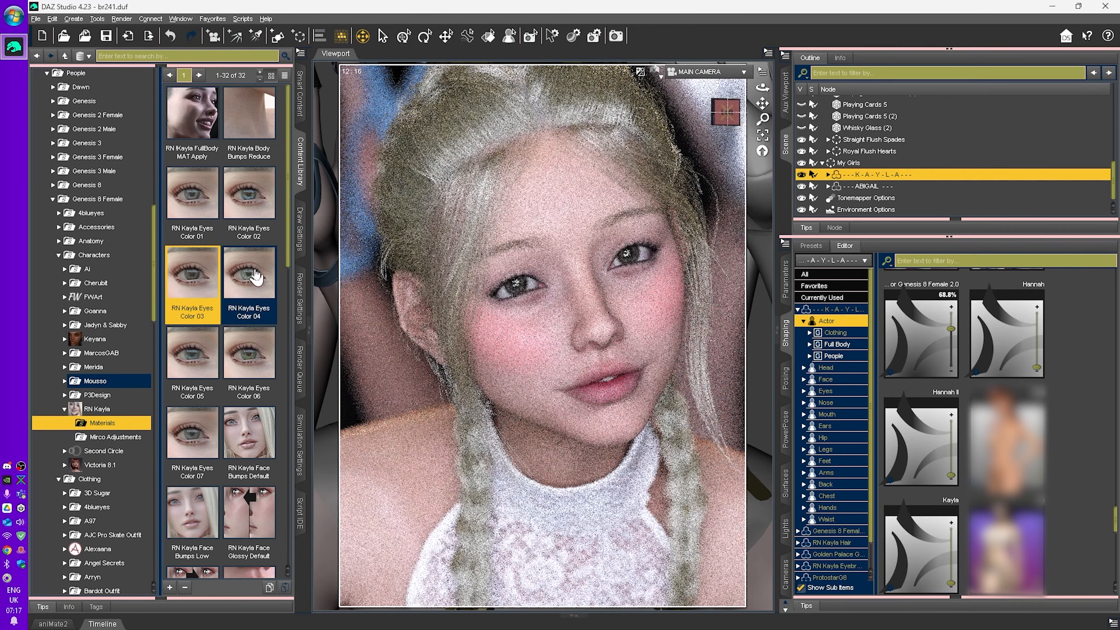
mouse_move(256, 277)
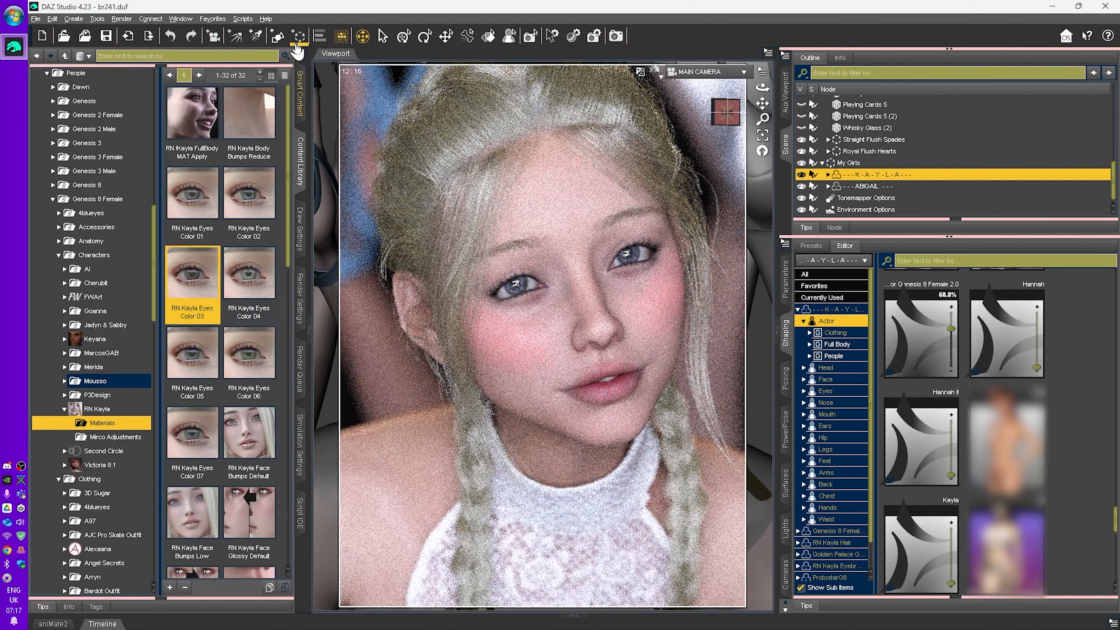
click(257, 284)
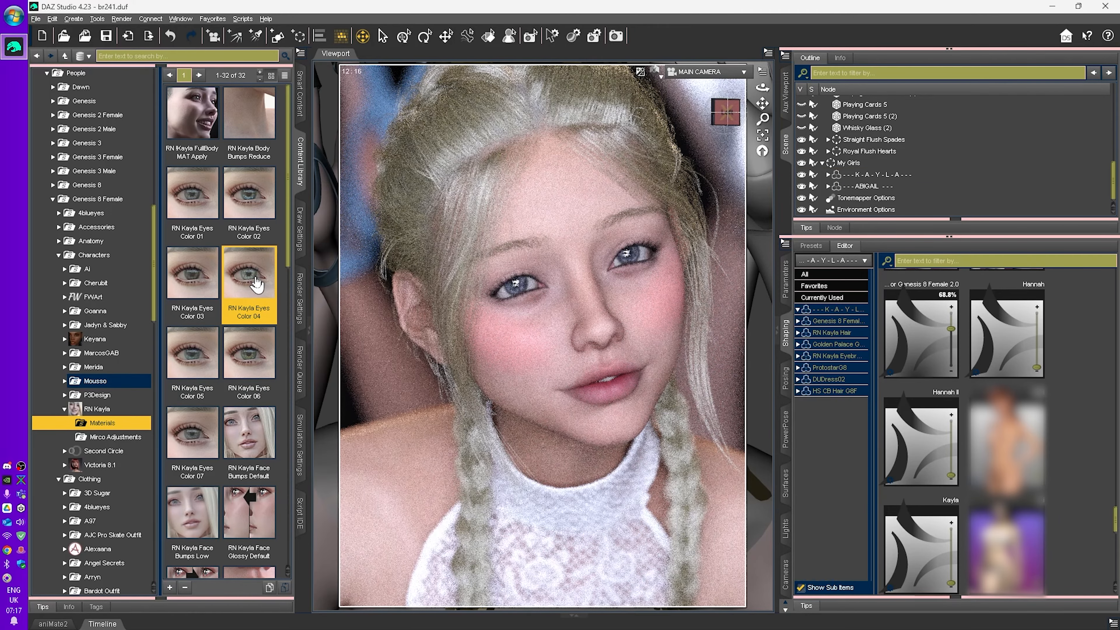
double_click(257, 285)
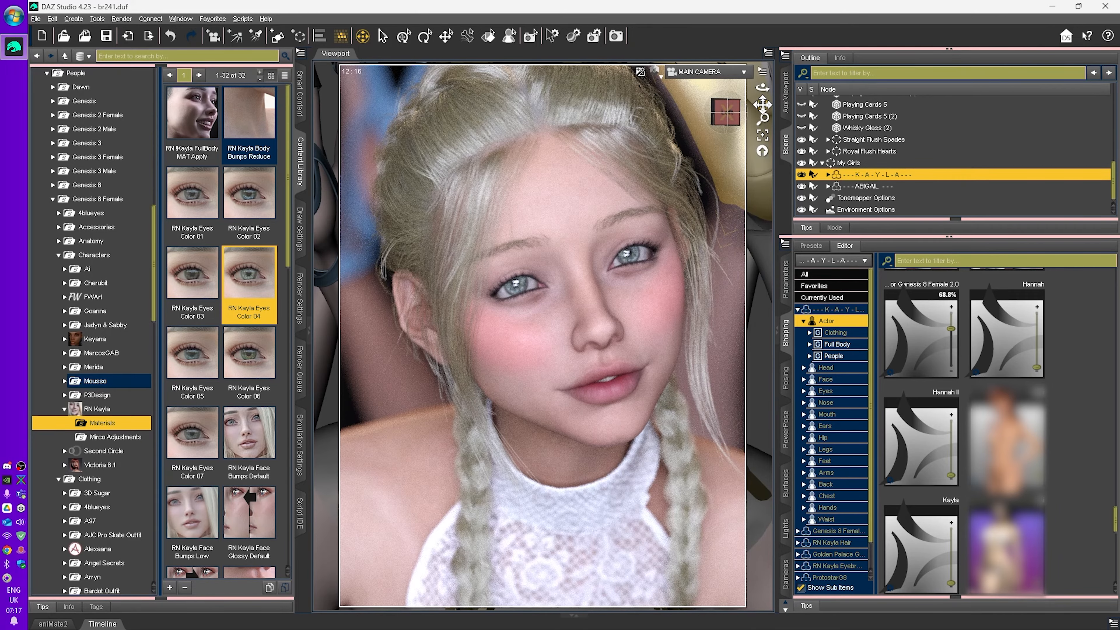
Expand FWArt and Dayana under the Genesis 8 Female Characters in the content library and open Dayana's Materials folder.
drag(762, 104, 791, 240)
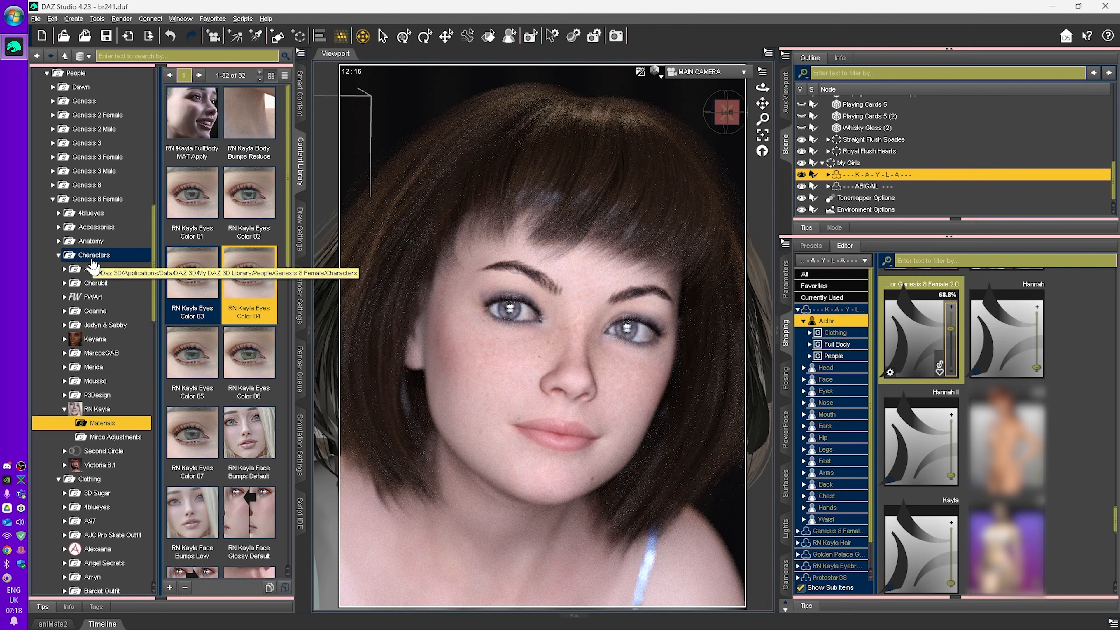
click(64, 297)
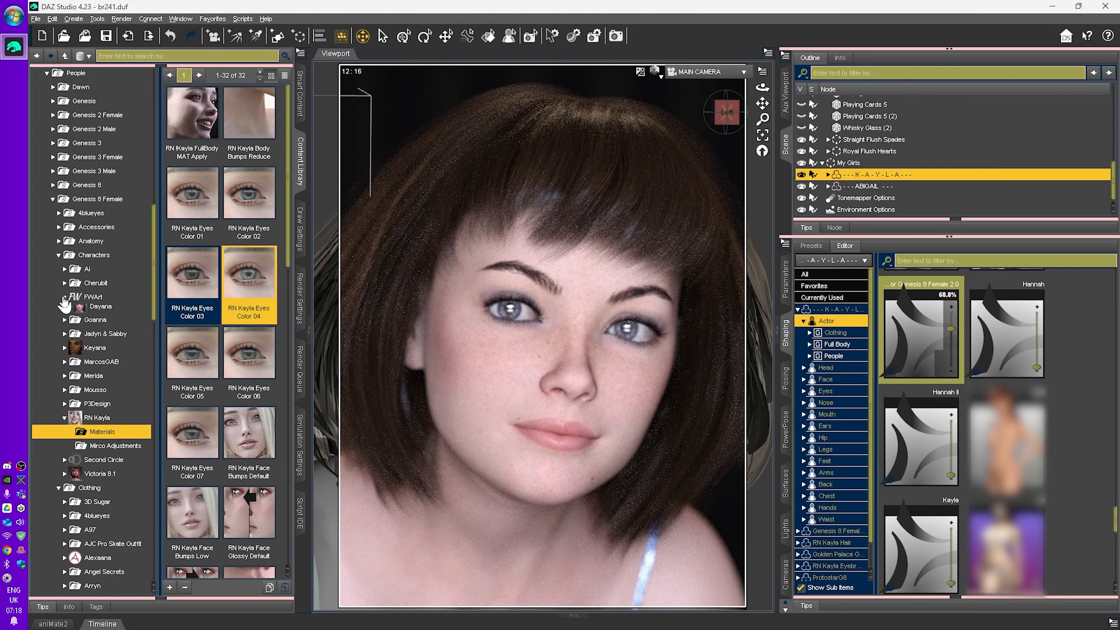
click(71, 311)
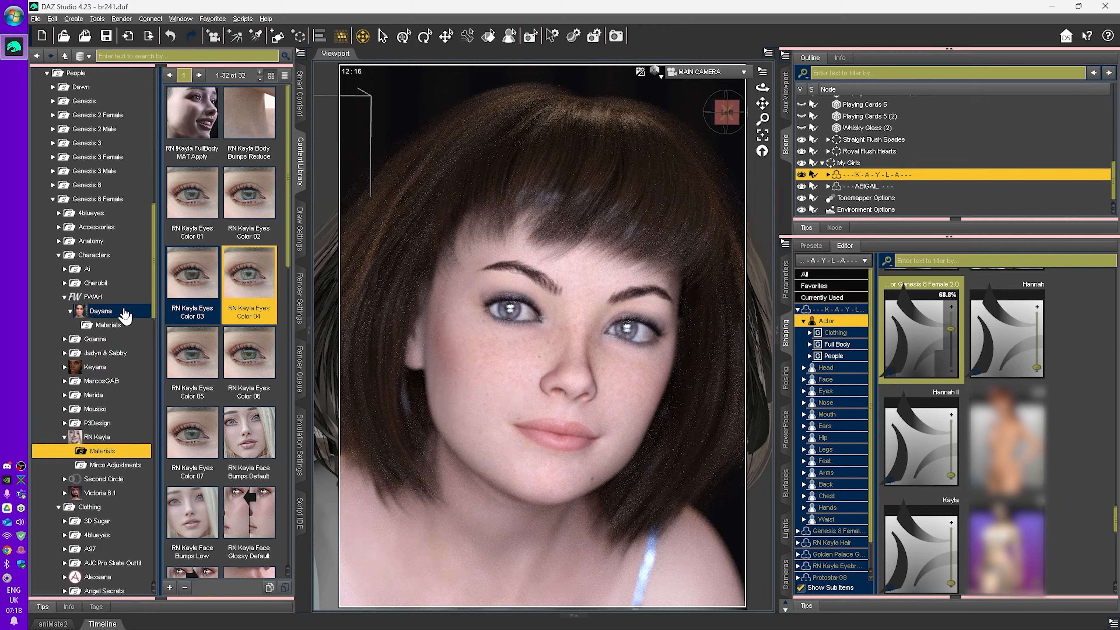
click(107, 326)
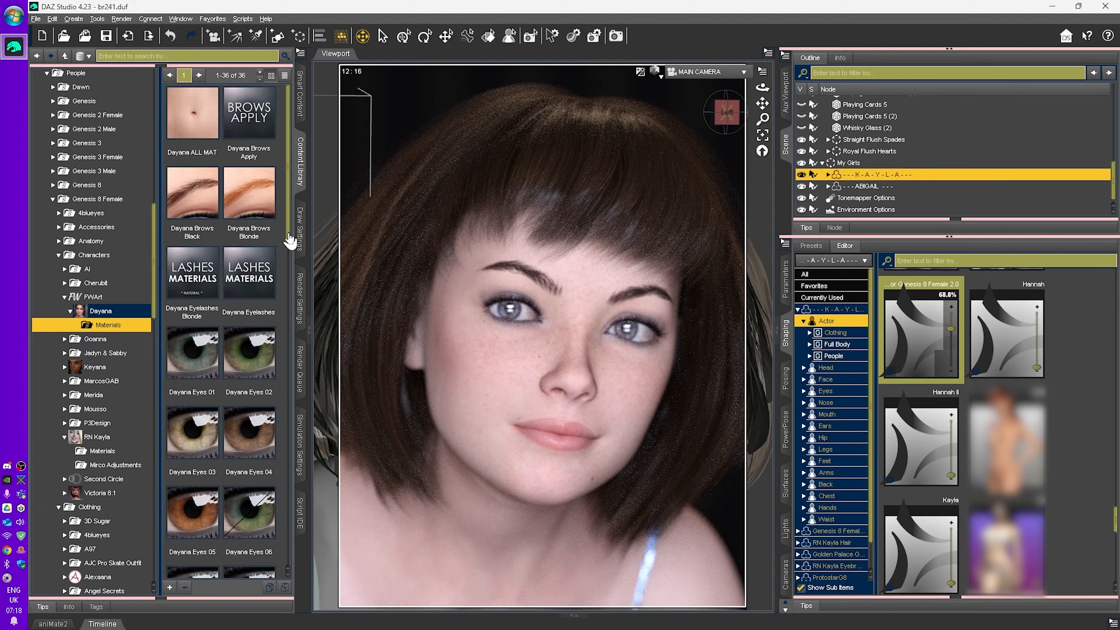
Select the ABIGAIL figure in the scene and apply the Dayana Eyes 08 material to it.
scroll(291, 251, down, 1)
scroll(291, 251, down, 3)
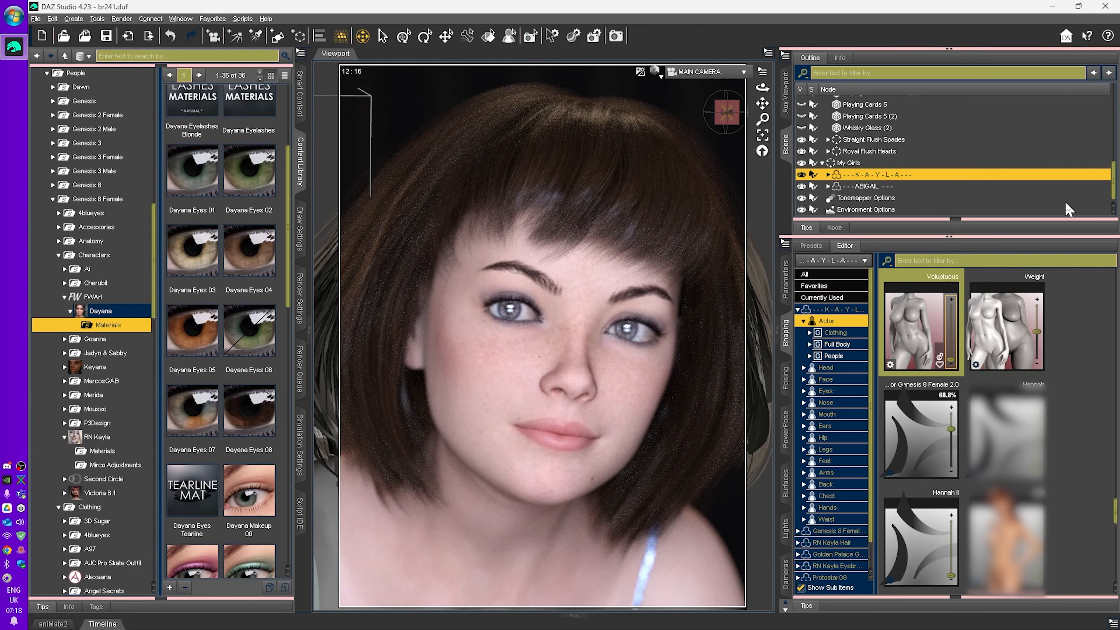
click(878, 187)
double_click(249, 412)
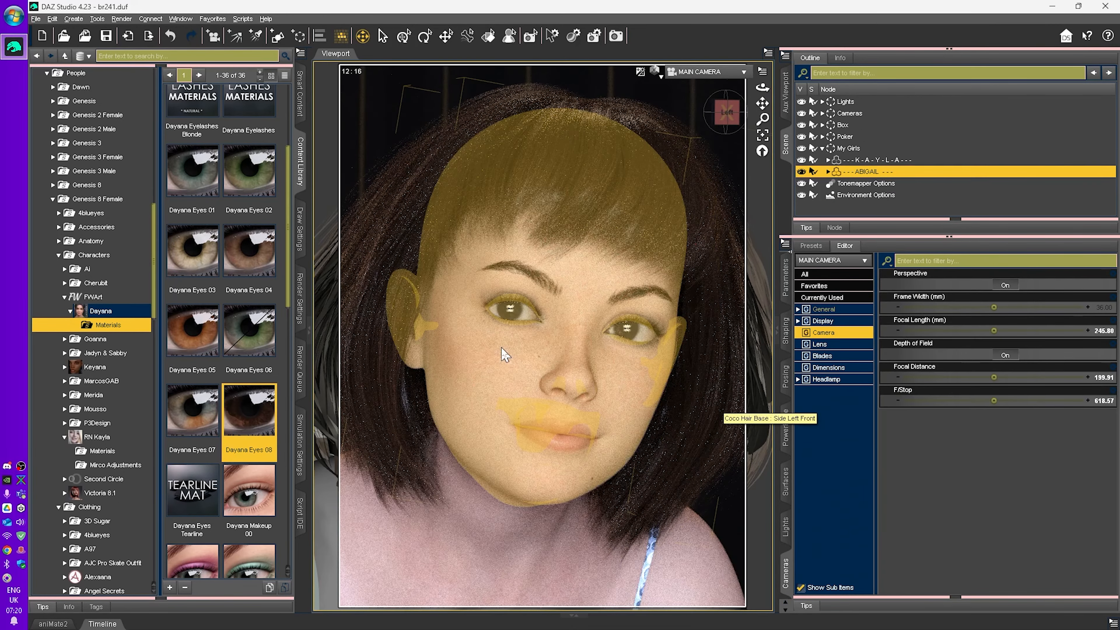
Try the Dayana Eyes 03, Dayana Eyes 01 and Dayana Eyes 04 materials in turn on the ABIGAIL figure.
scroll(183, 309, up, 1)
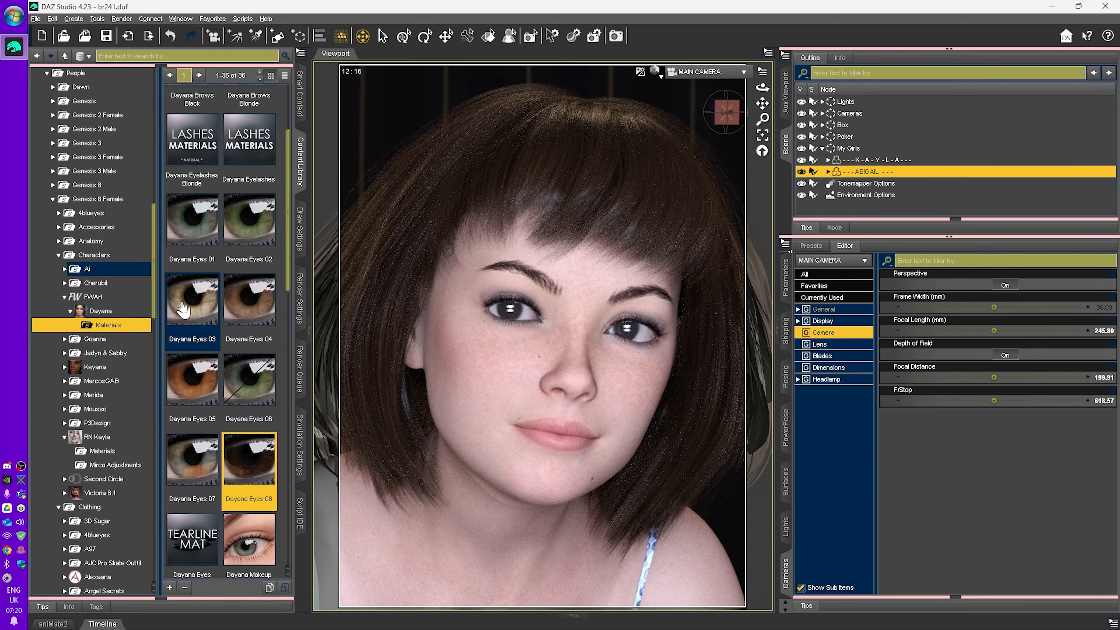
double_click(182, 309)
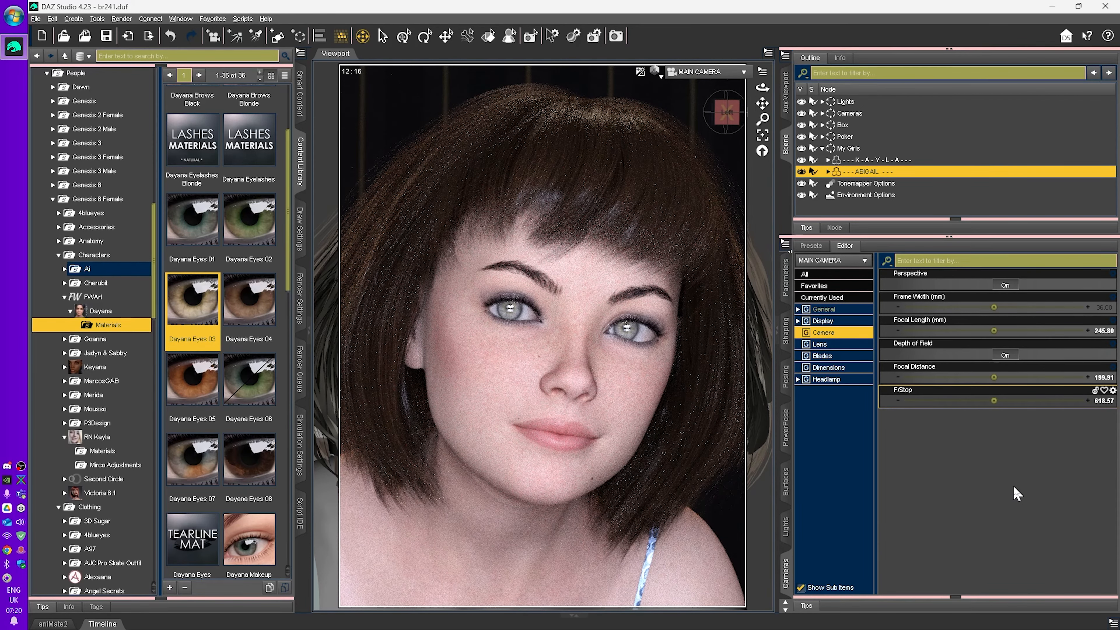
double_click(194, 230)
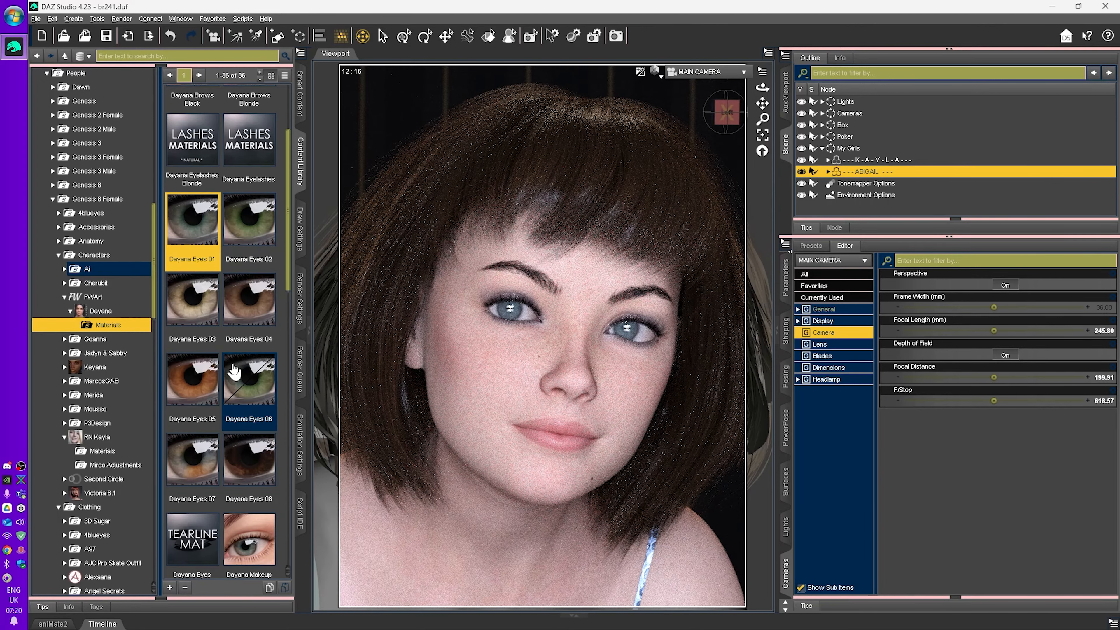
double_click(244, 311)
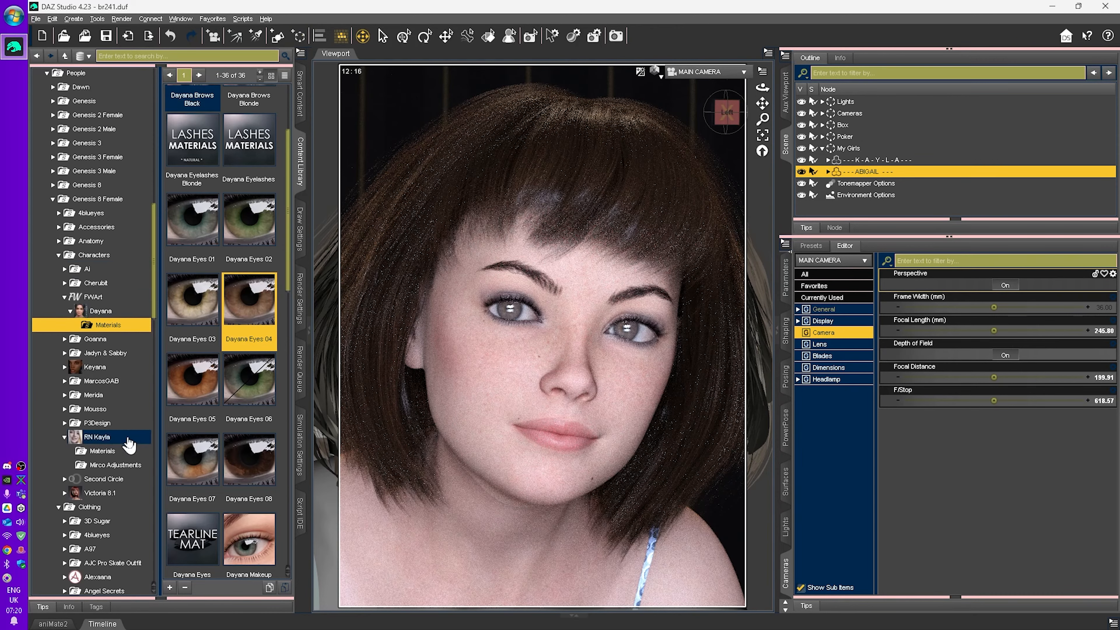
Expand Merida and its Materials folder in the content library and open the Genesis 8 Female 8.1 subfolder.
click(65, 394)
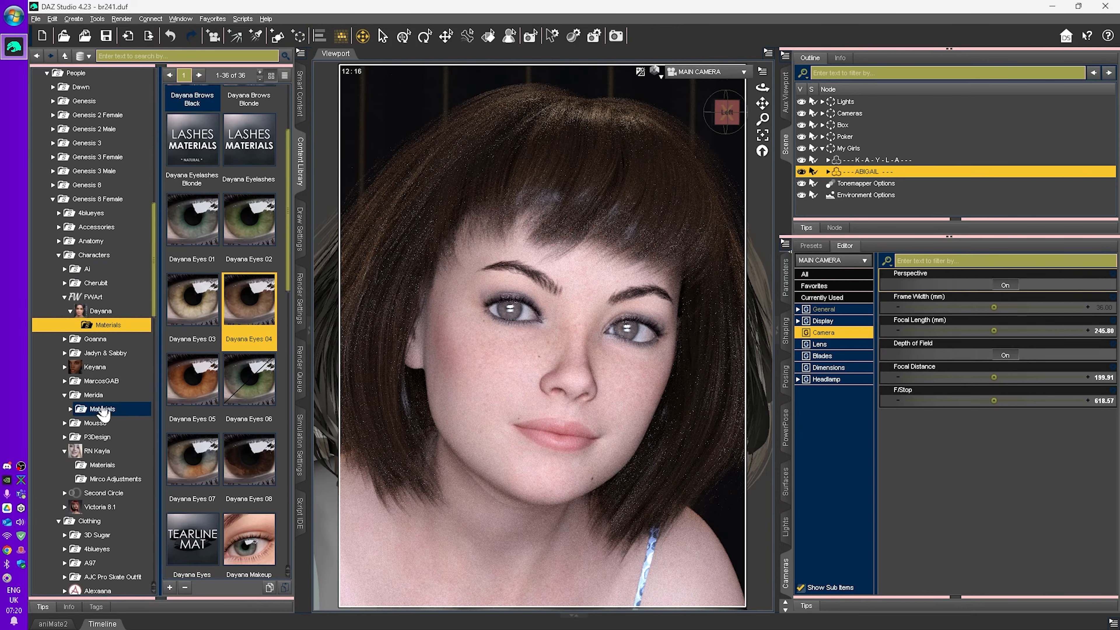
click(102, 409)
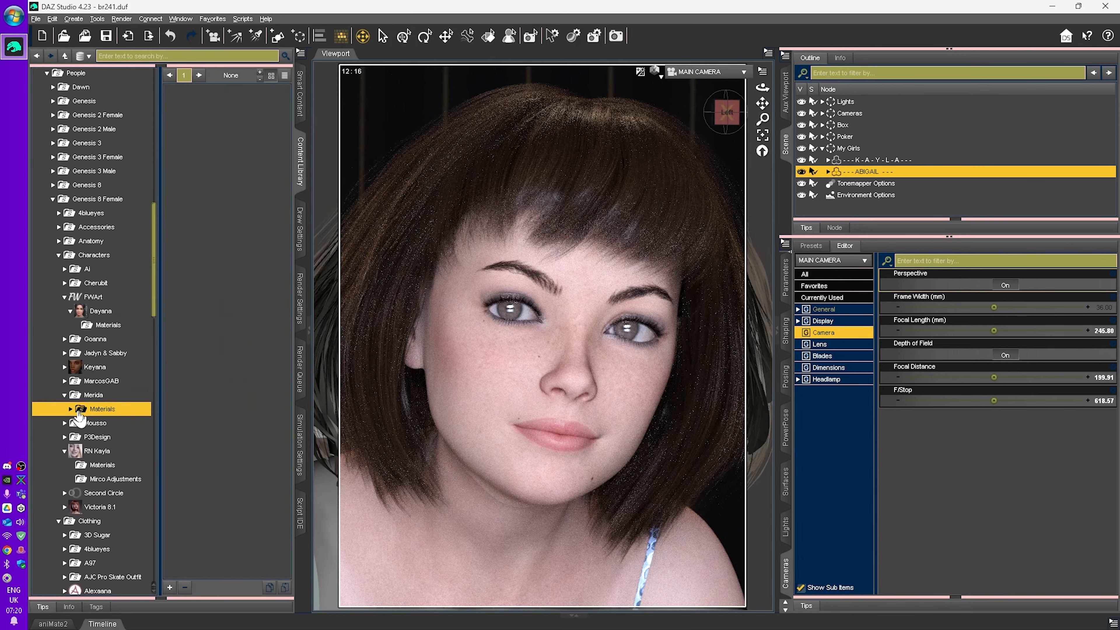
click(70, 409)
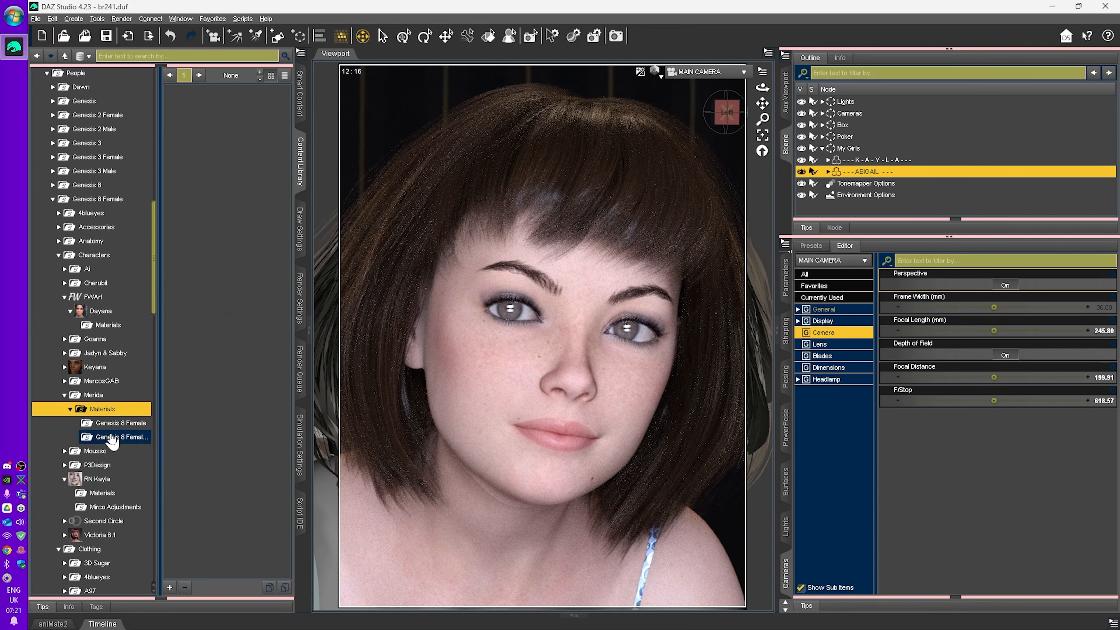
click(113, 438)
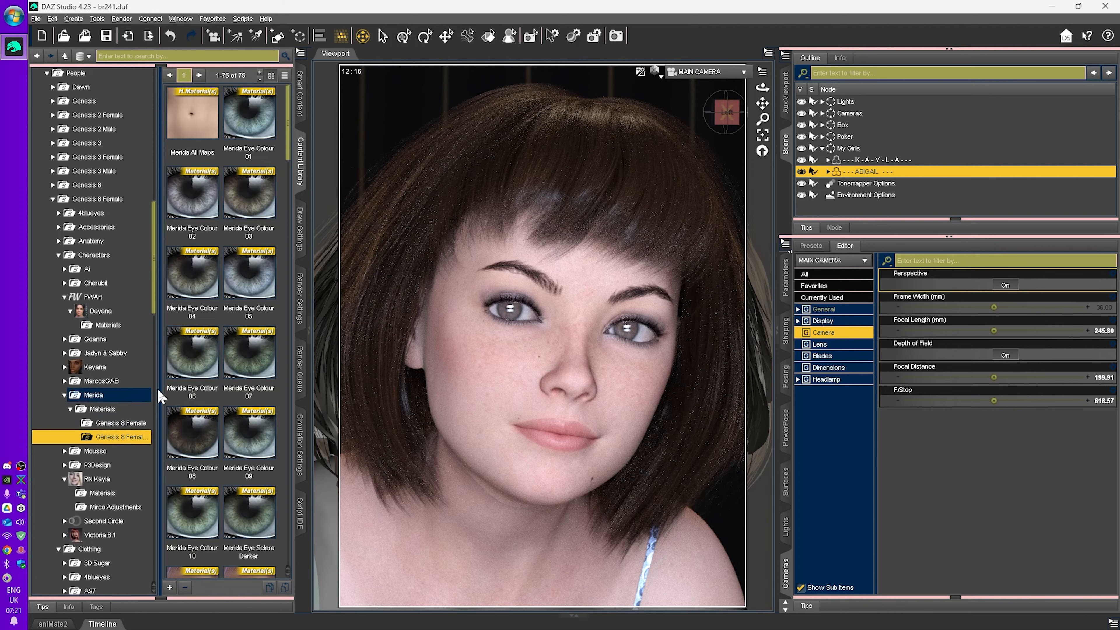
Try the Merida Eye Colour 02 material on the ABIGAIL figure and replace it with Merida Eye Colour 08.
mouse_move(195, 203)
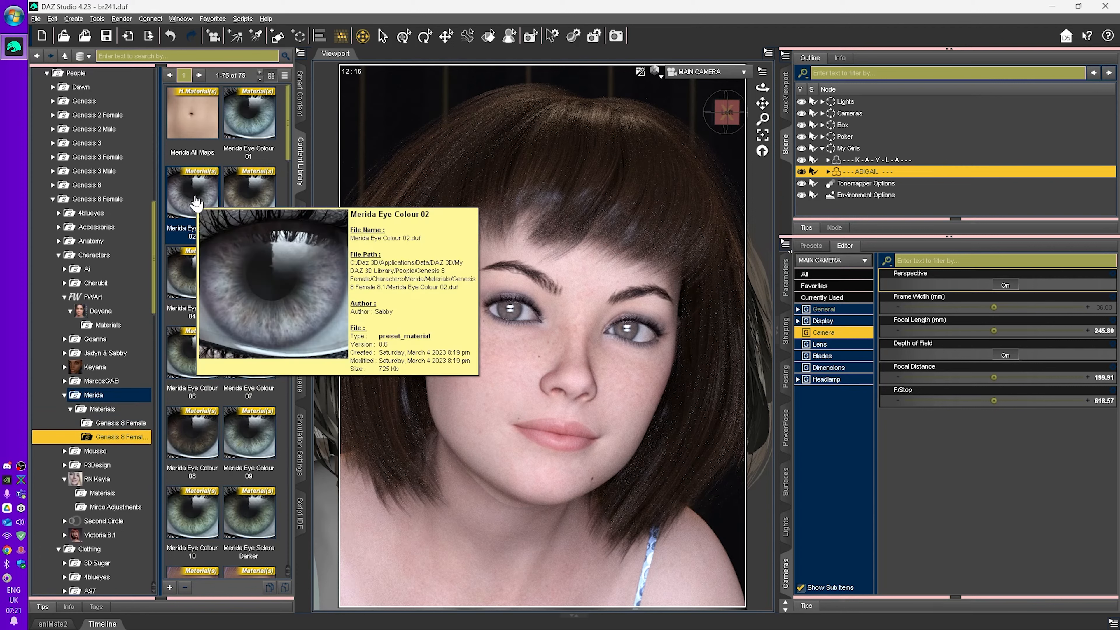
double_click(196, 203)
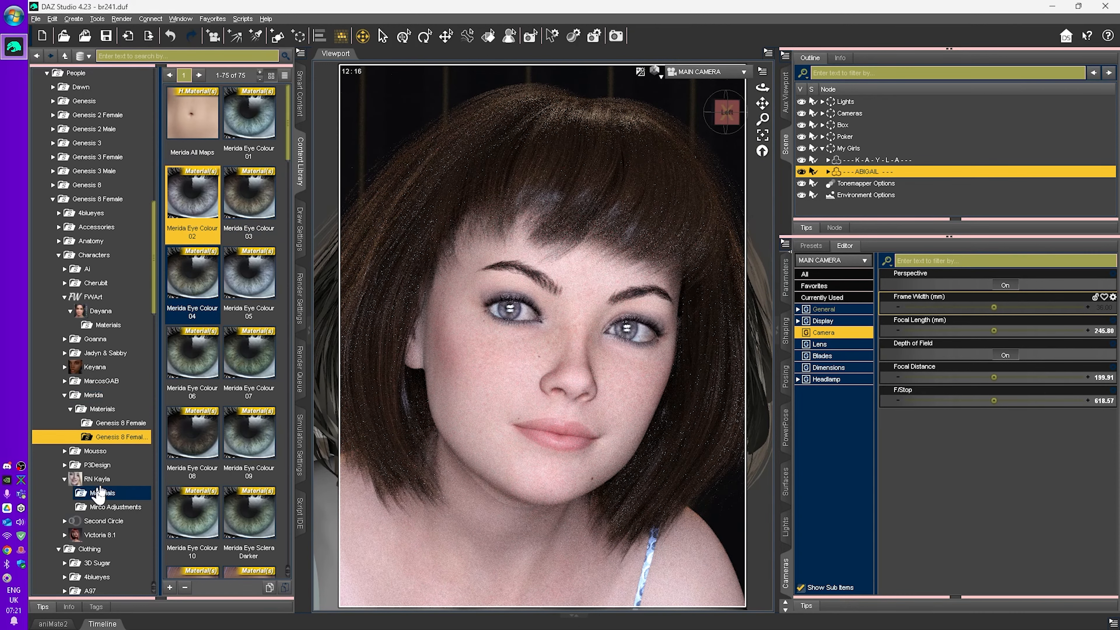
double_click(193, 440)
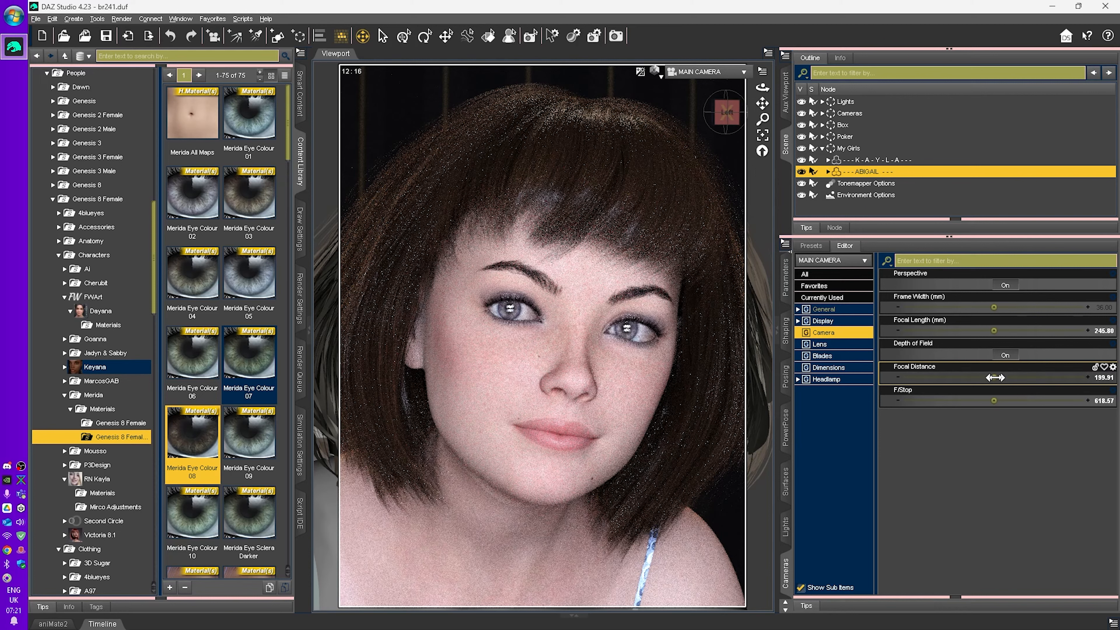
mouse_move(995, 379)
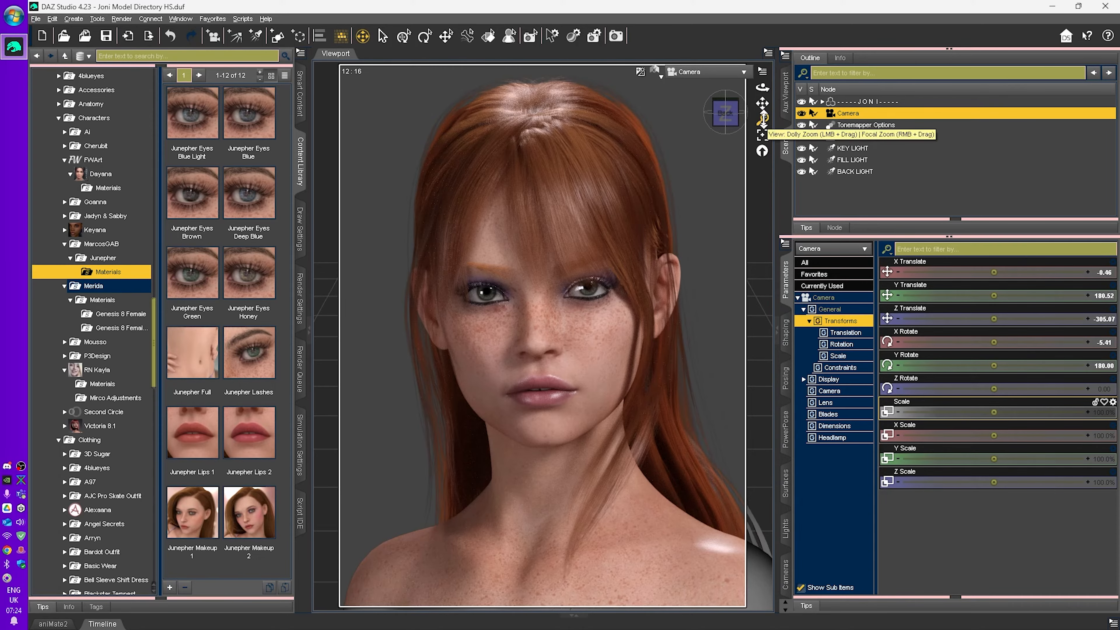
Select the JONI figure and apply Junepher Eyes Deep Blue, Junepher Eyes Blue Light and Junepher Eyes Brown in turn.
drag(762, 118, 759, 282)
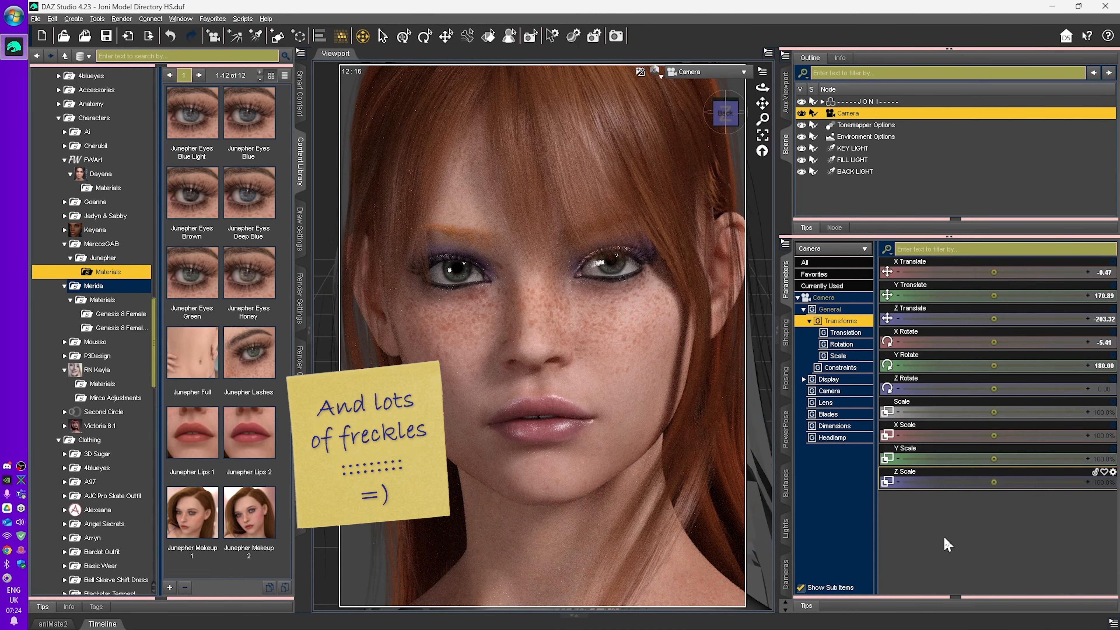
click(240, 197)
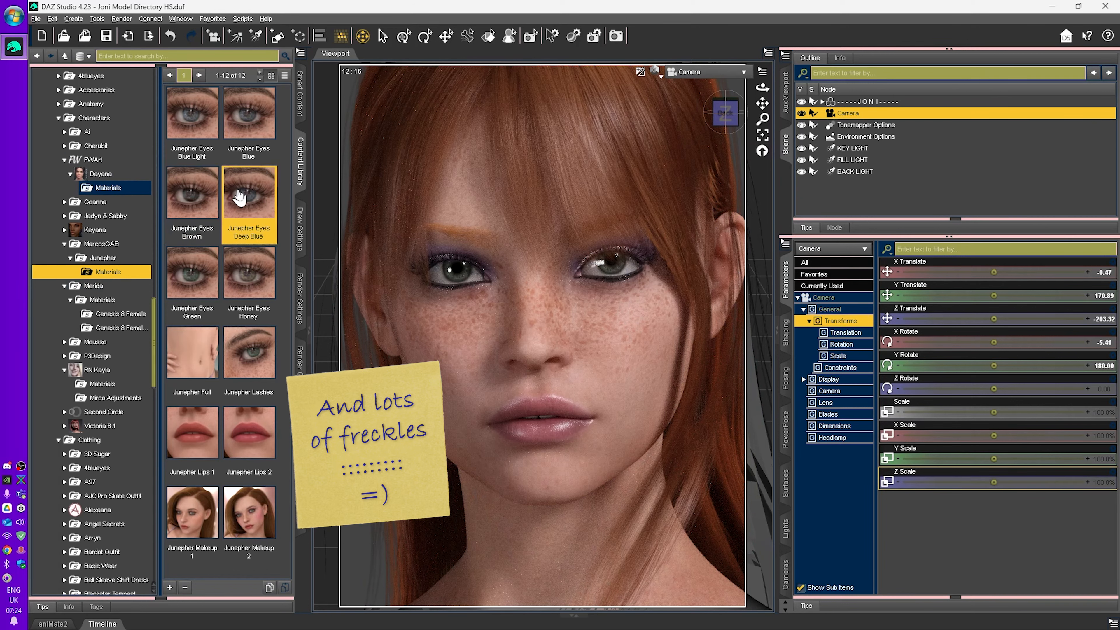
click(857, 103)
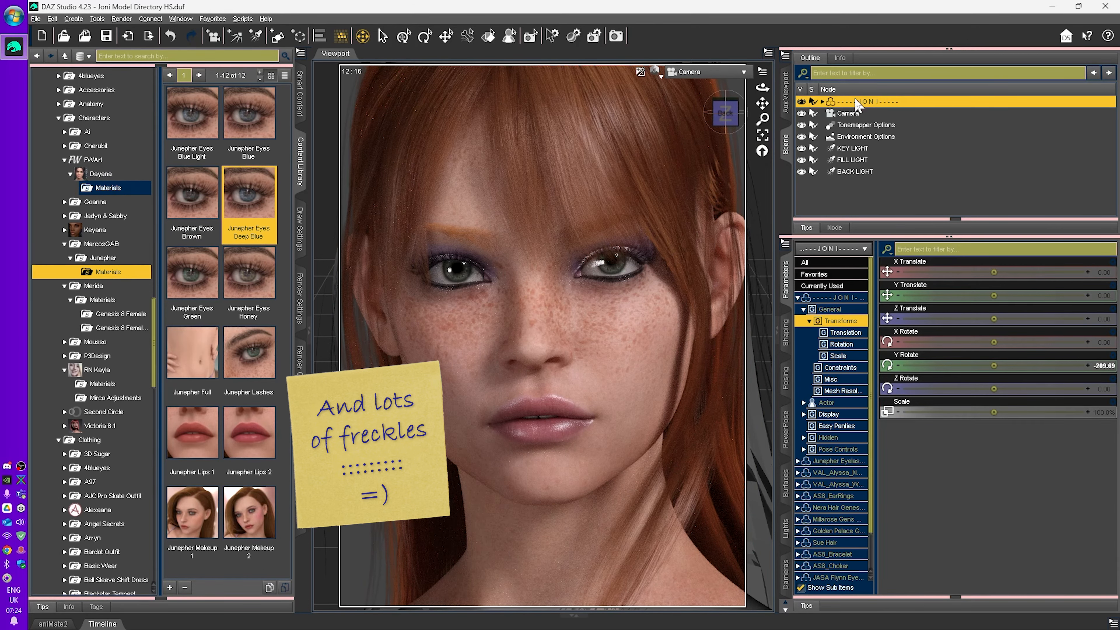
double_click(243, 195)
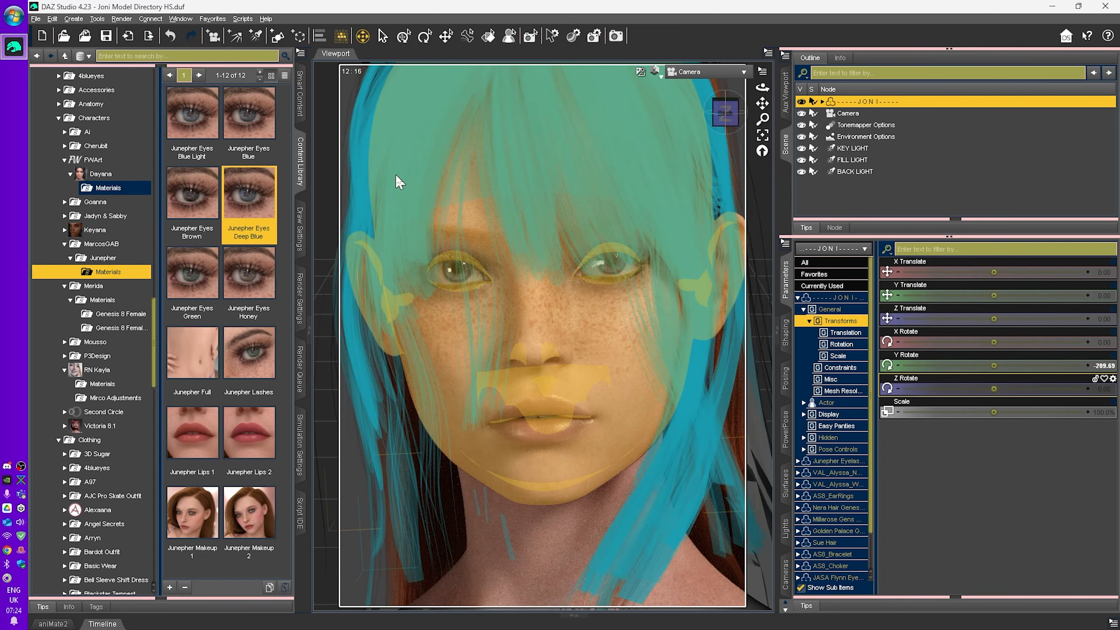
double_click(207, 132)
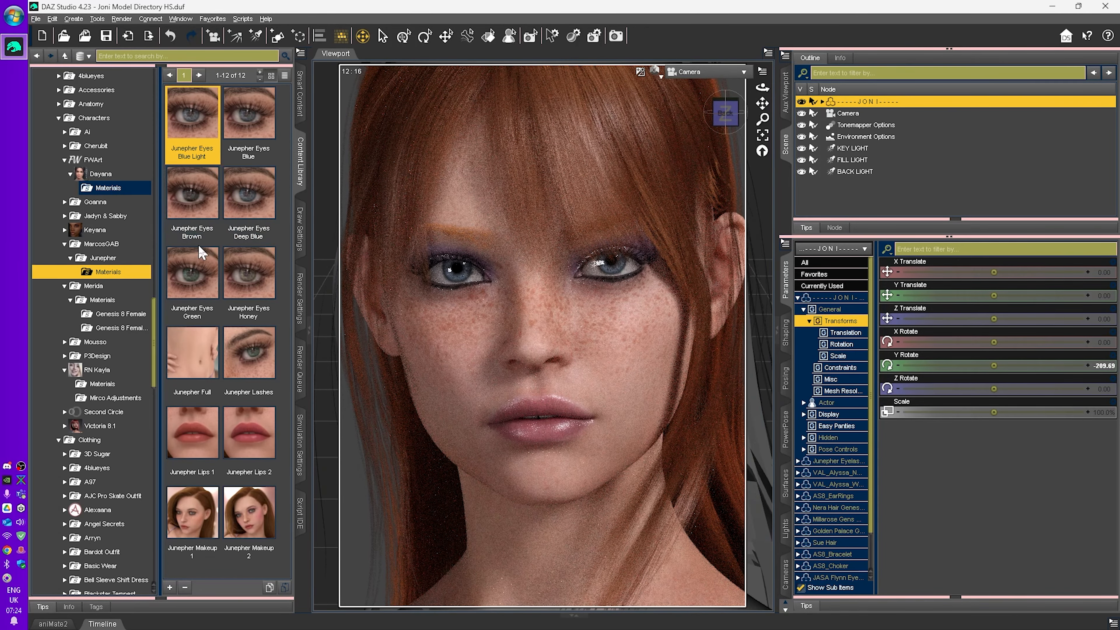
double_click(198, 207)
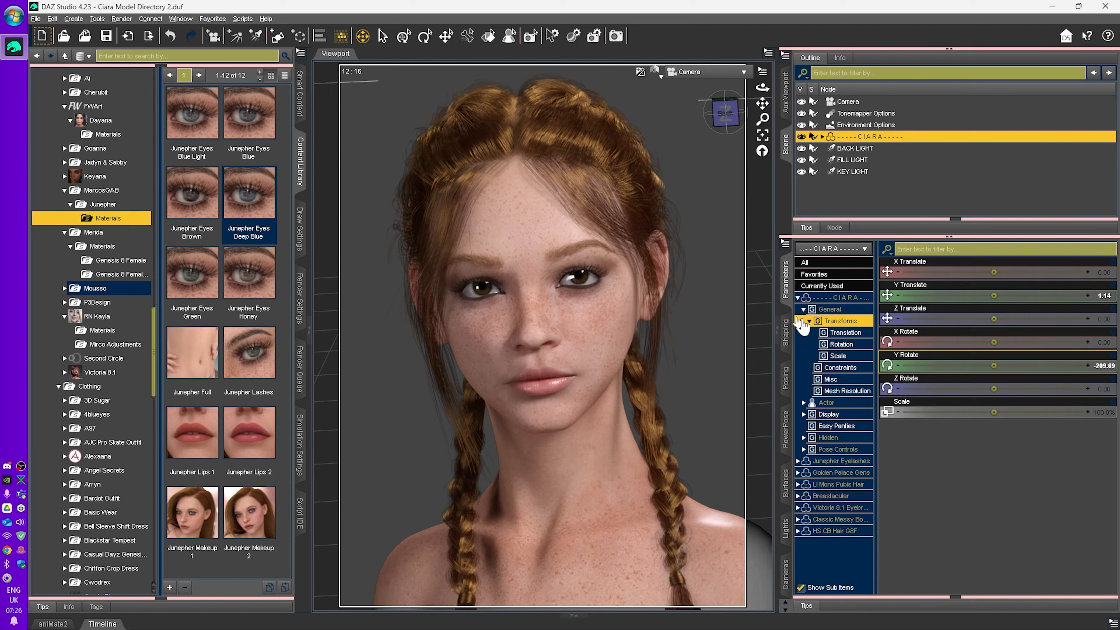
Apply Junepher Eyes Blue Light and Junepher Eyes Honey to the CIARA figure, then undo the last material change.
click(193, 121)
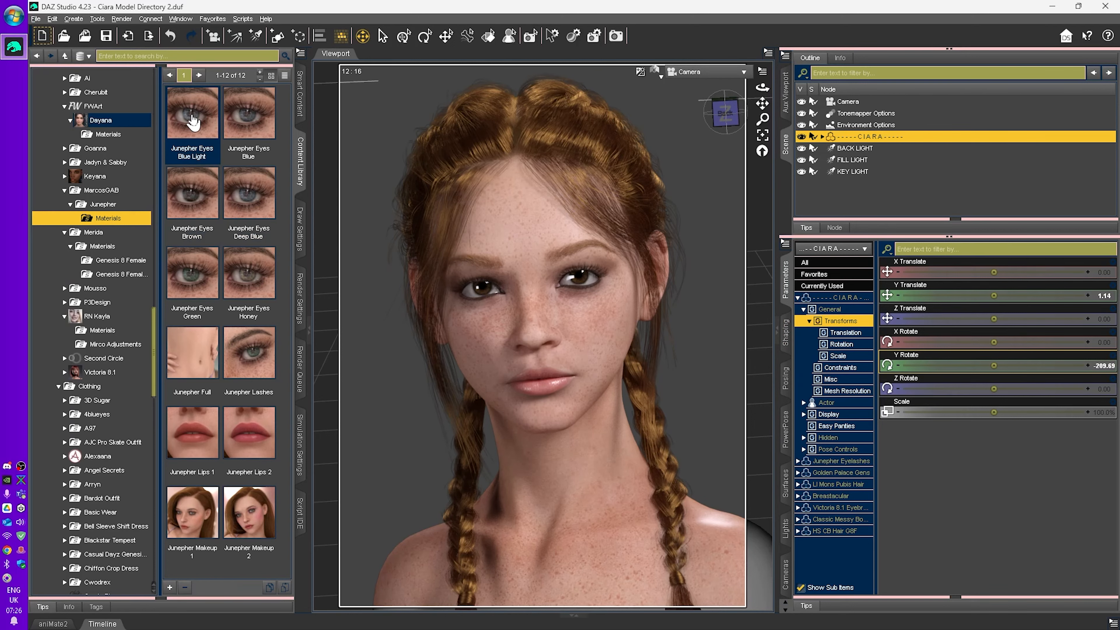
mouse_move(189, 119)
double_click(195, 122)
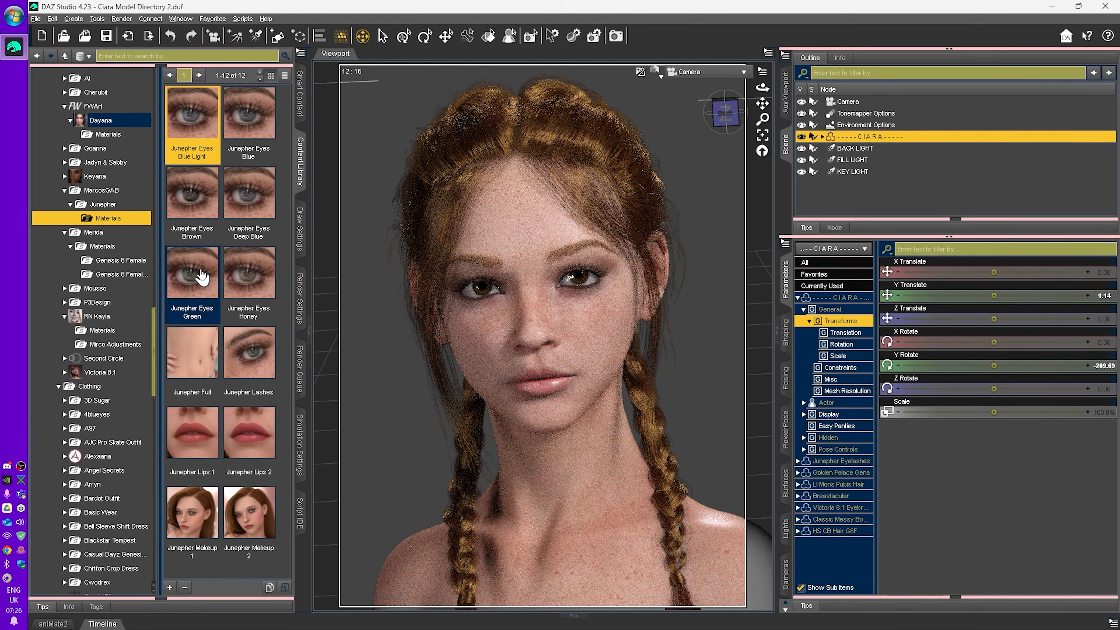
double_click(249, 279)
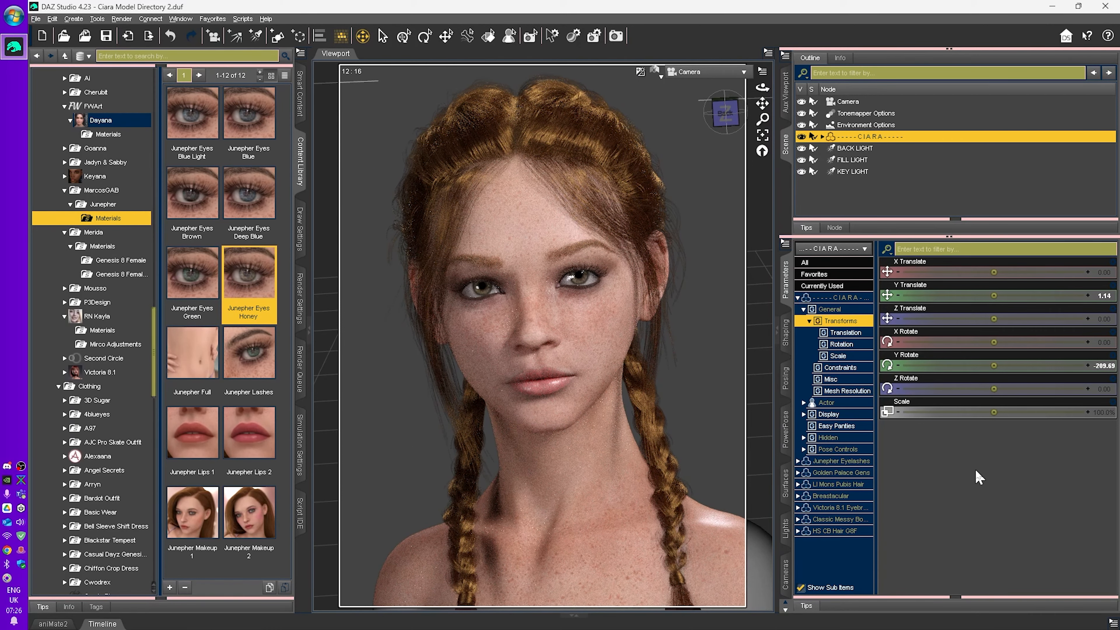
key(ctrl+z)
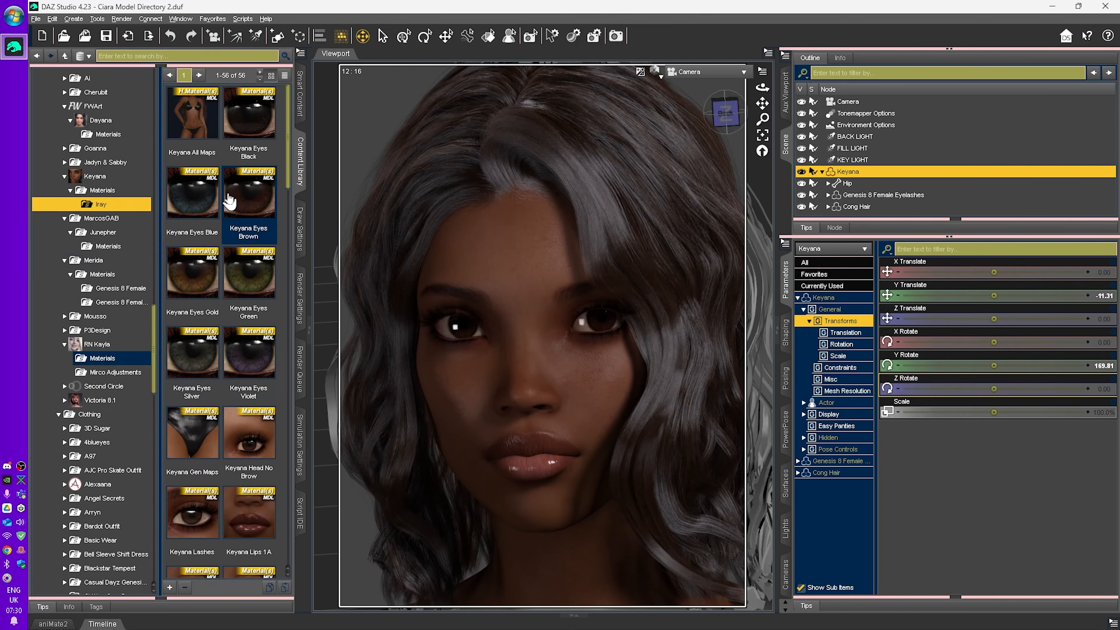
Try the Keyana Eyes Black, Blue, Green and Silver materials on the Keyana figure and return to Keyana Eyes Black.
double_click(248, 120)
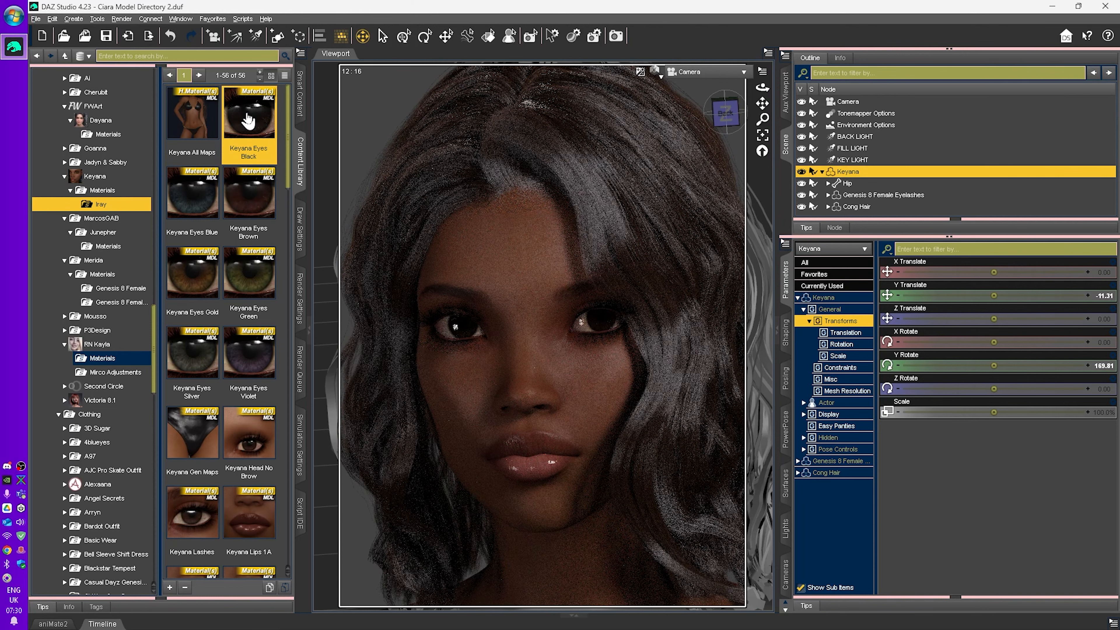
double_click(203, 207)
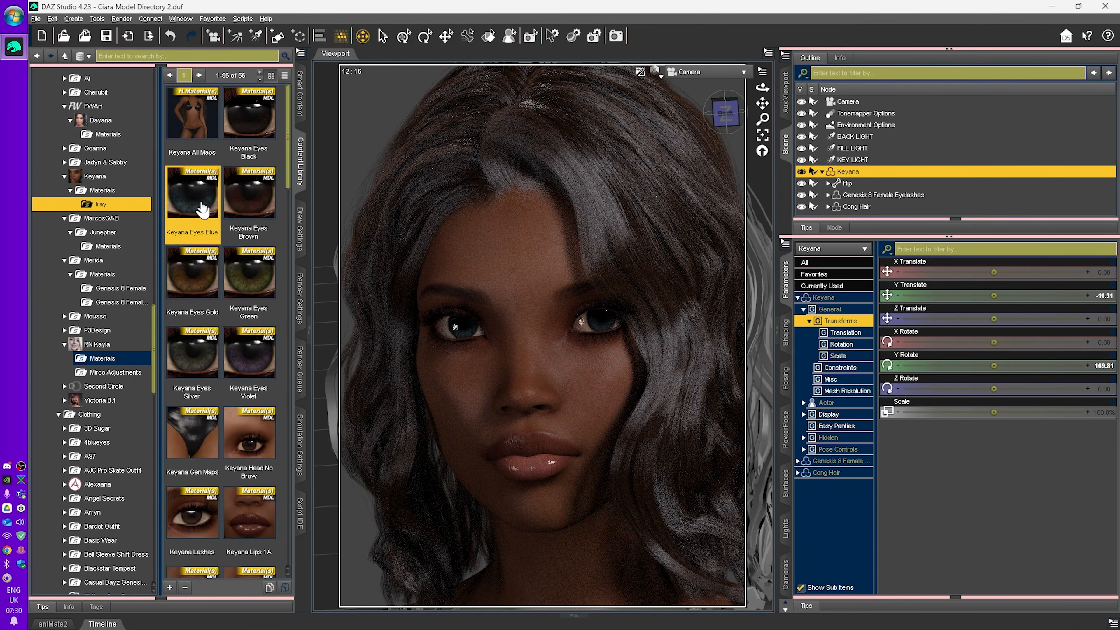
double_click(244, 286)
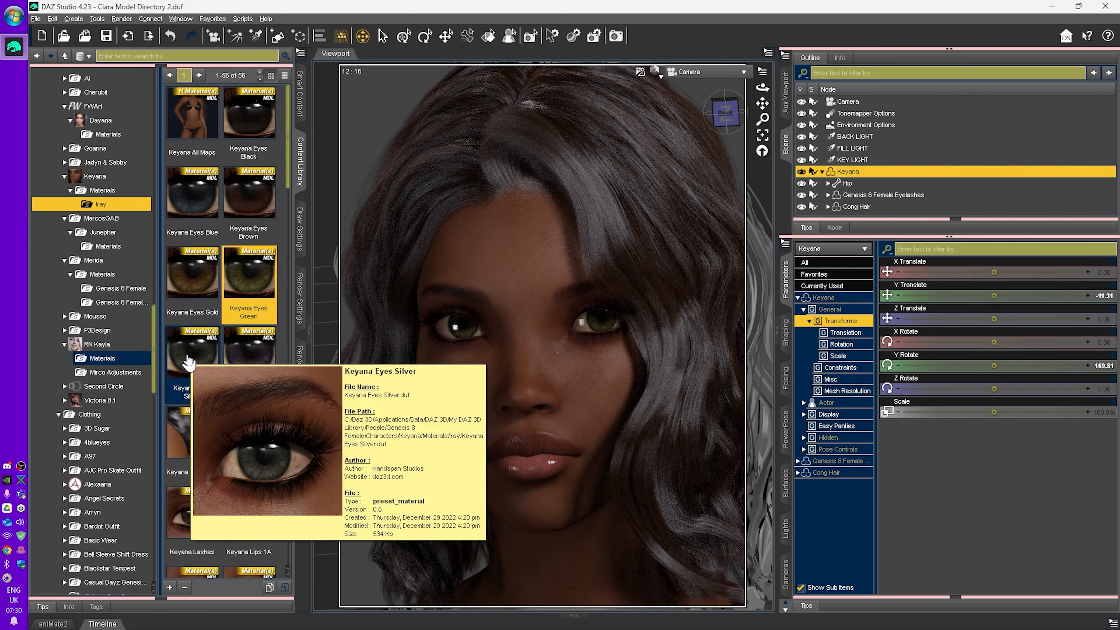
double_click(190, 360)
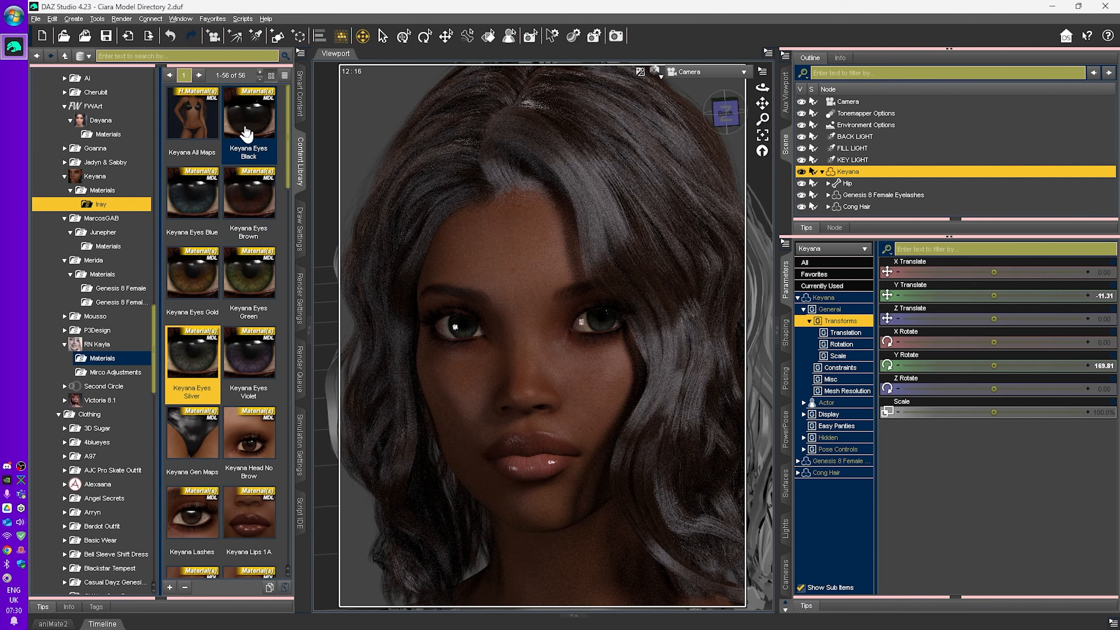
double_click(249, 141)
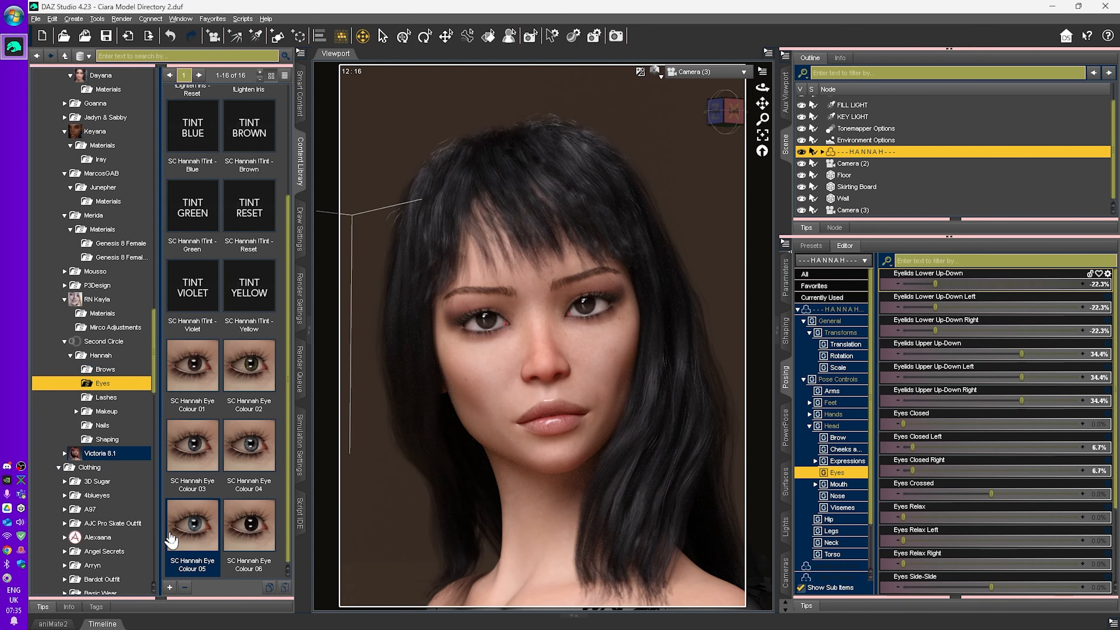
Try the SC Hannah Eye Colour 05, 04, 03 and 01 materials in turn on the HANNAH figure.
click(194, 532)
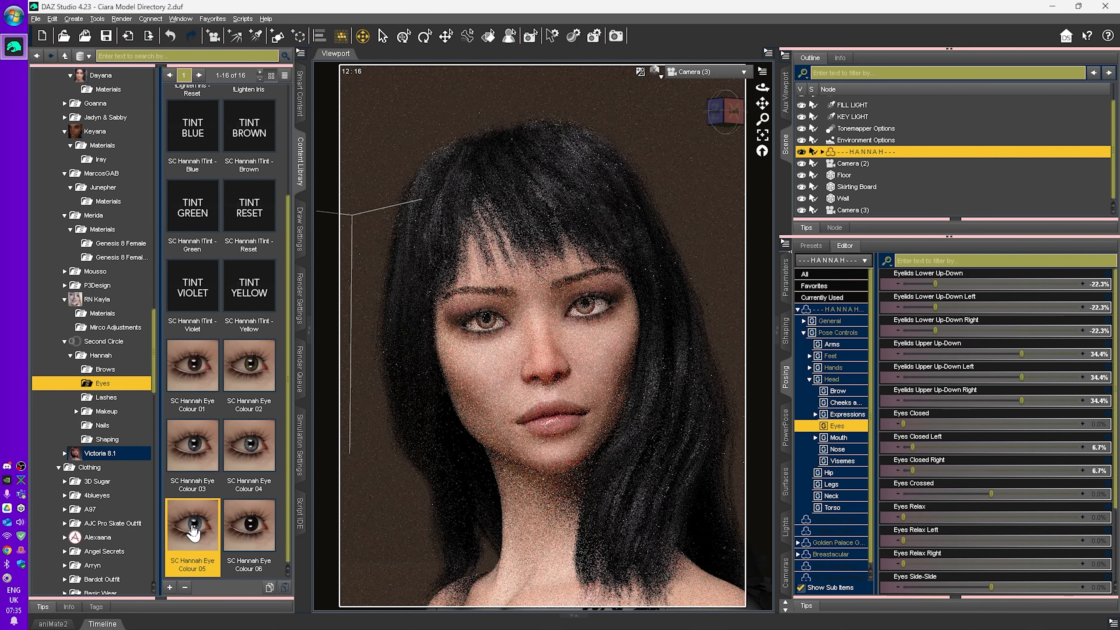
double_click(242, 450)
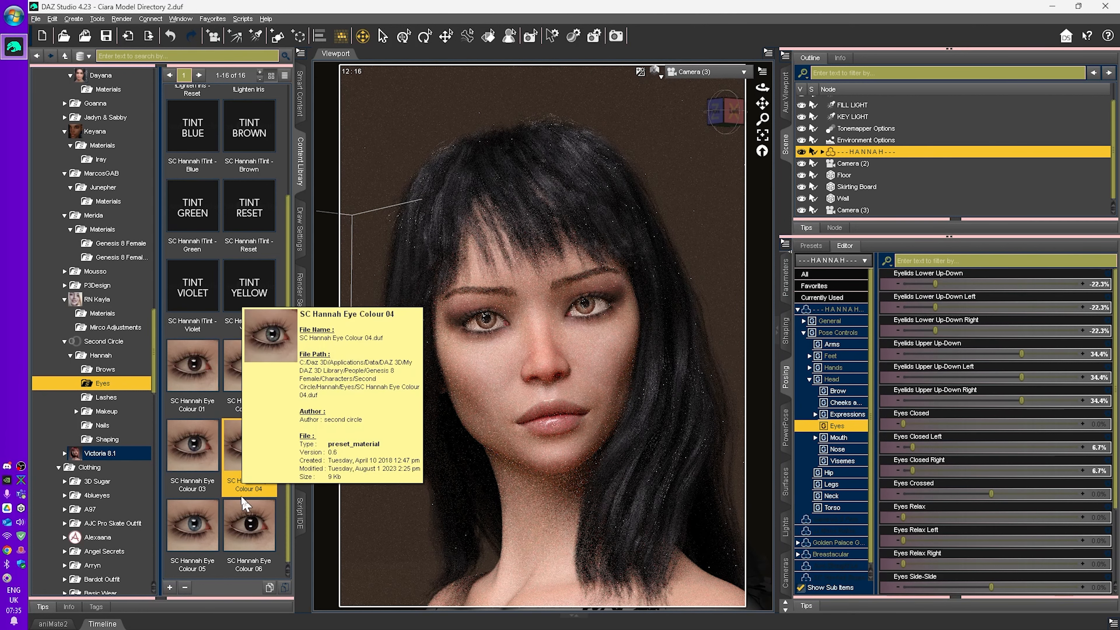
click(187, 448)
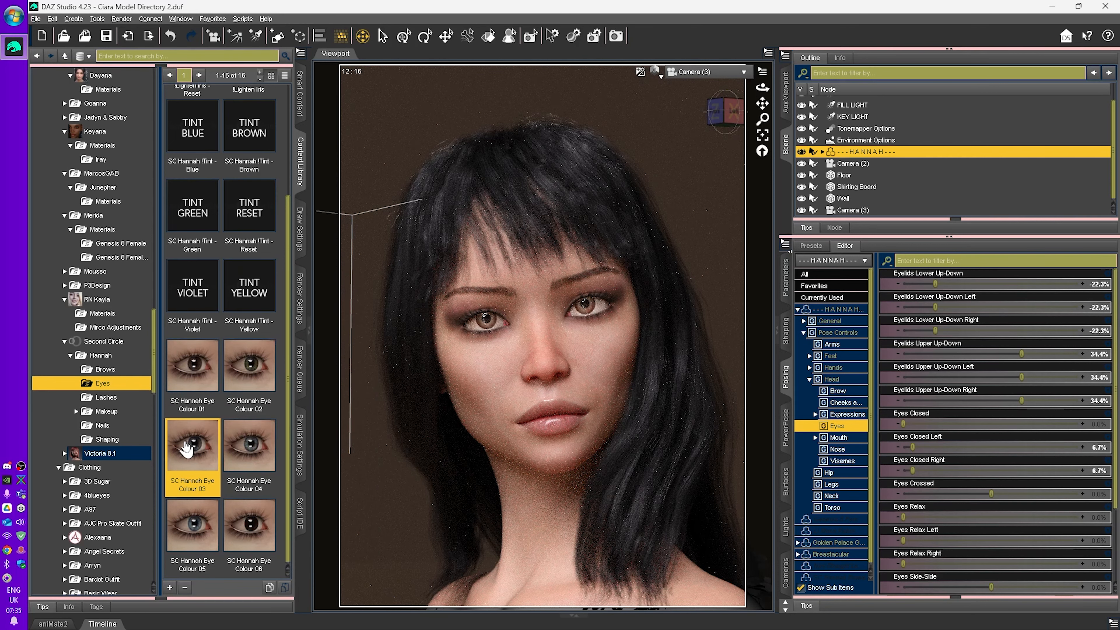
double_click(190, 370)
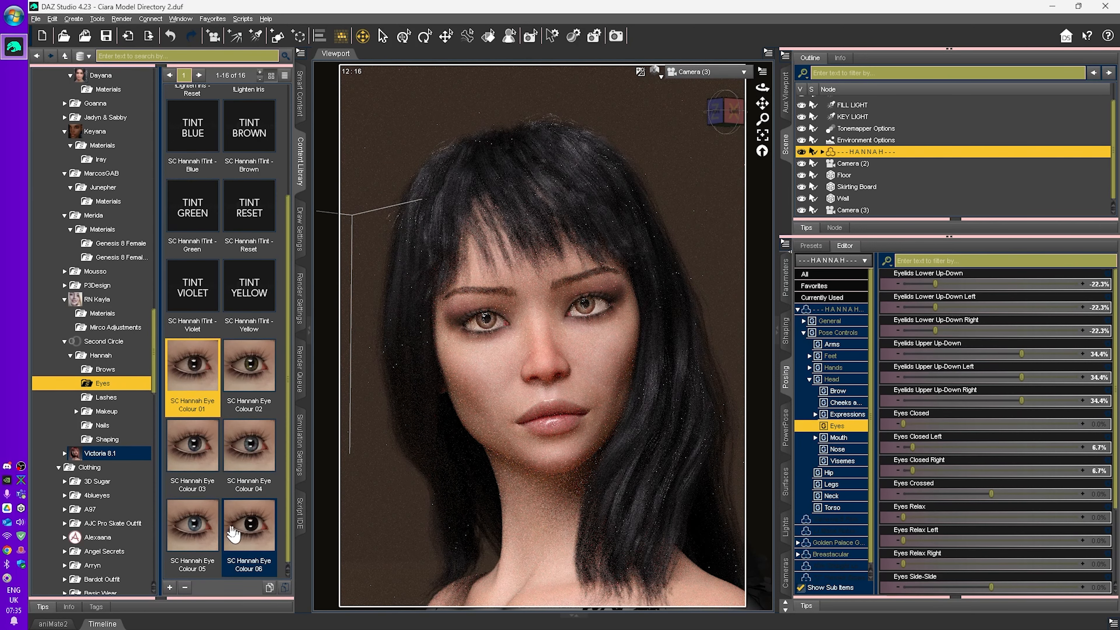
Apply SC Hannah Eye Colour 06 to the HANNAH figure, then undo and redo it to compare the eye colours.
double_click(244, 529)
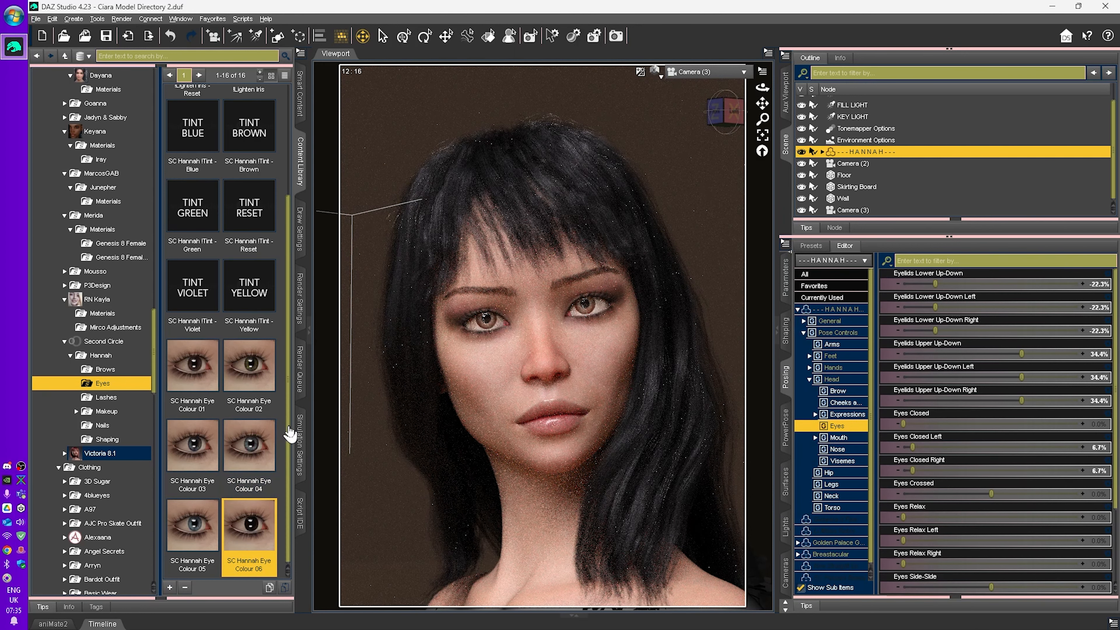
key(ctrl+z)
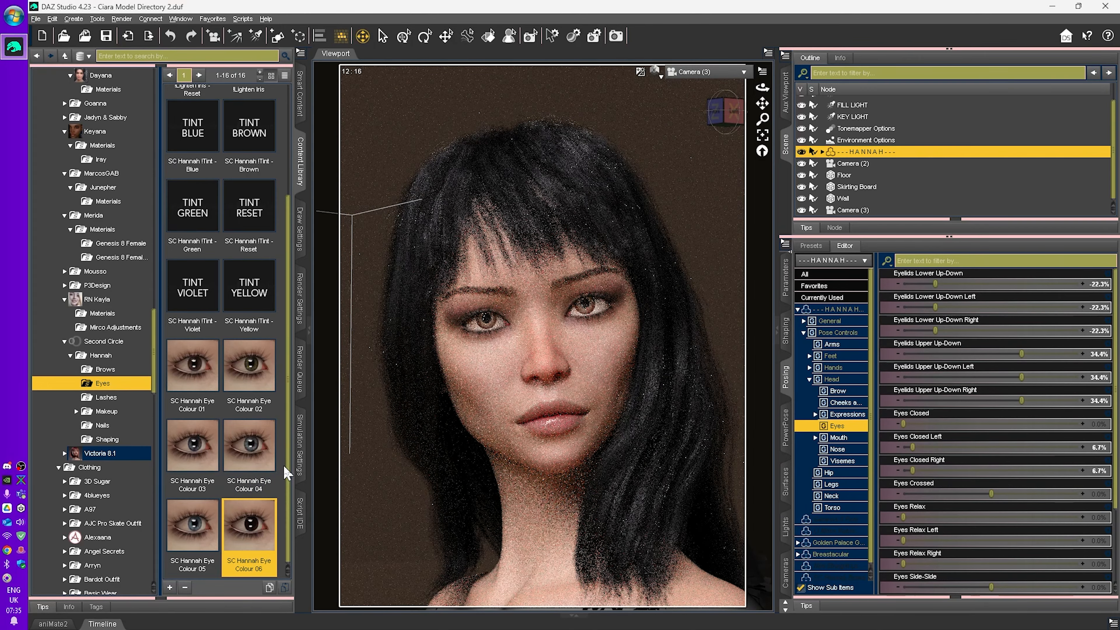
key(ctrl+y)
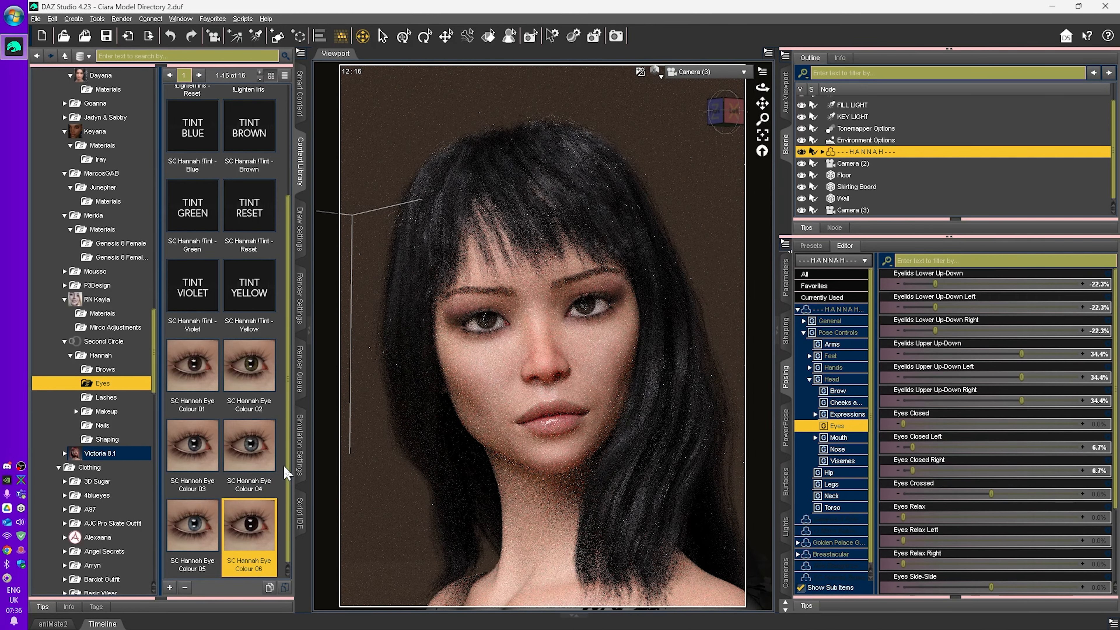